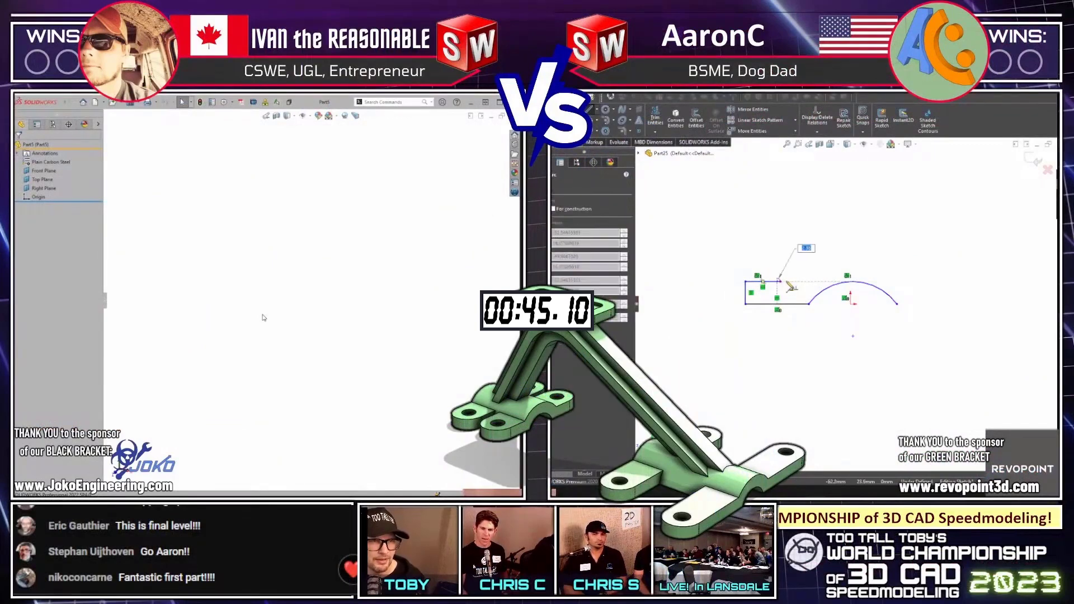
Add a tangent arc to the right profile from the end of its line
key("a")
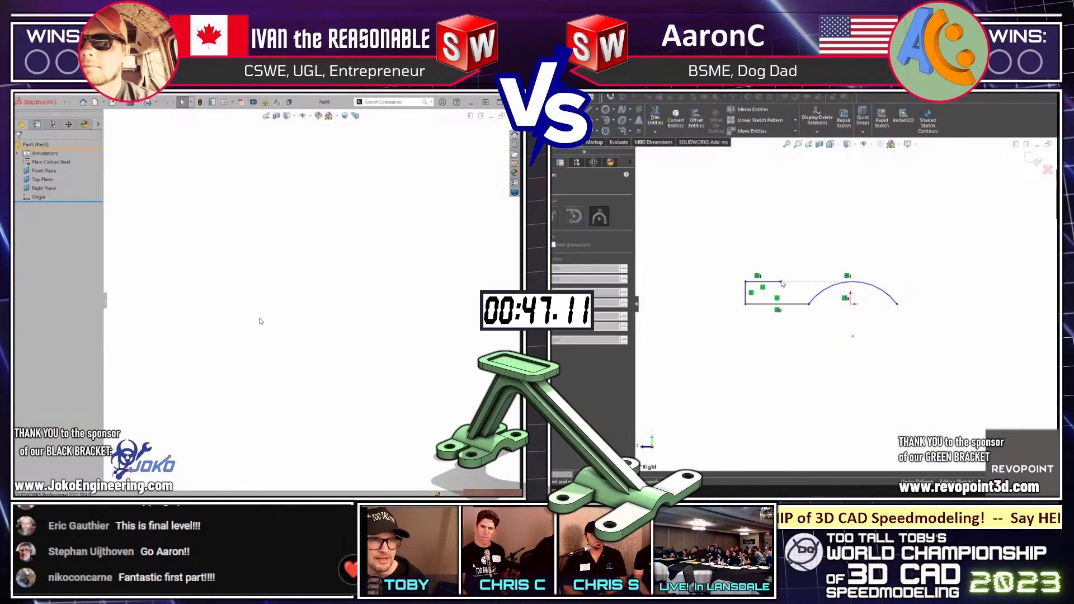
left_click(781, 281)
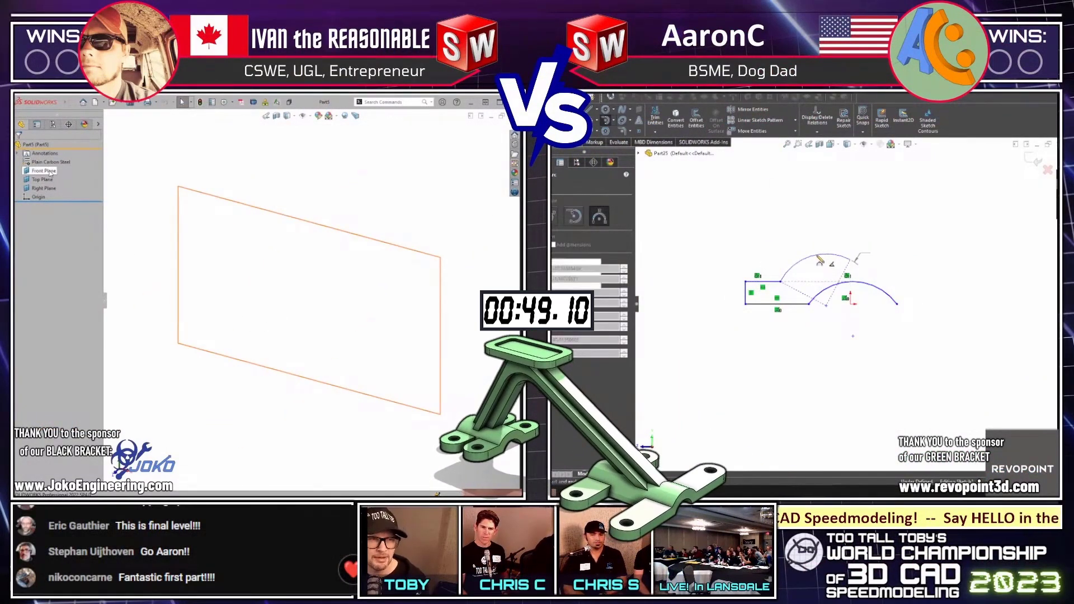
left_click(852, 258)
key("Escape")
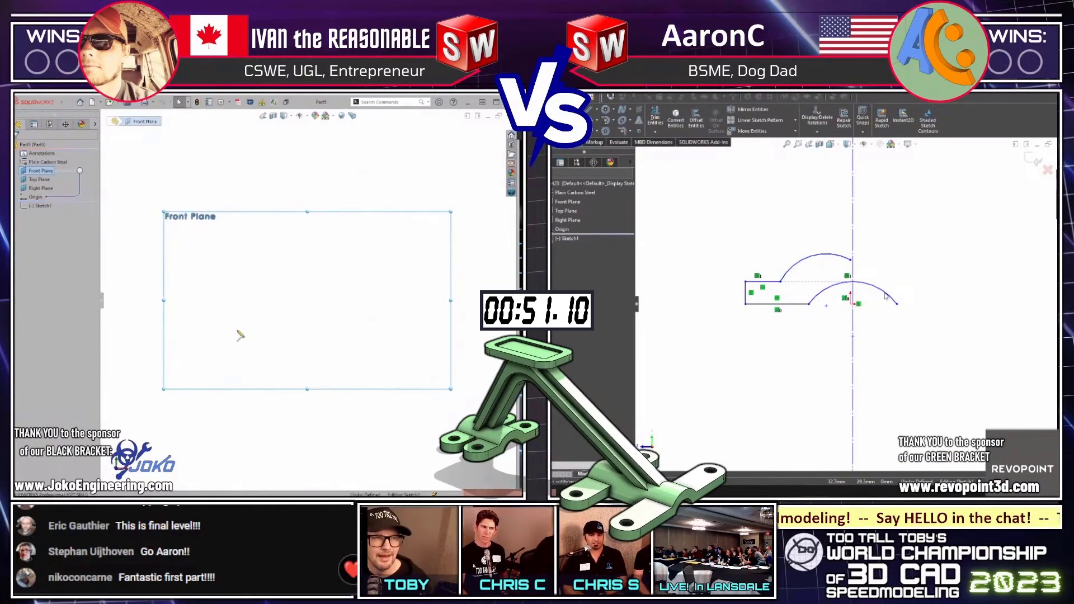
Snap the right profile's vertical line onto the upper arc's end and stretch both arcs
key("l")
scroll(869, 265, "up", 3)
key("t")
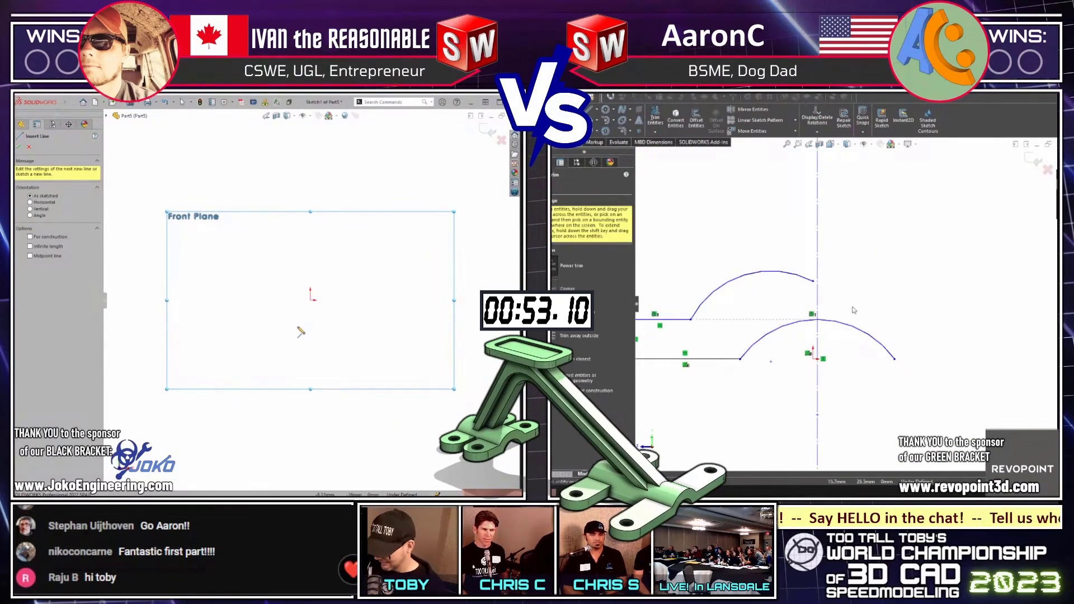
key("Escape")
left_click(311, 300)
left_click(812, 280)
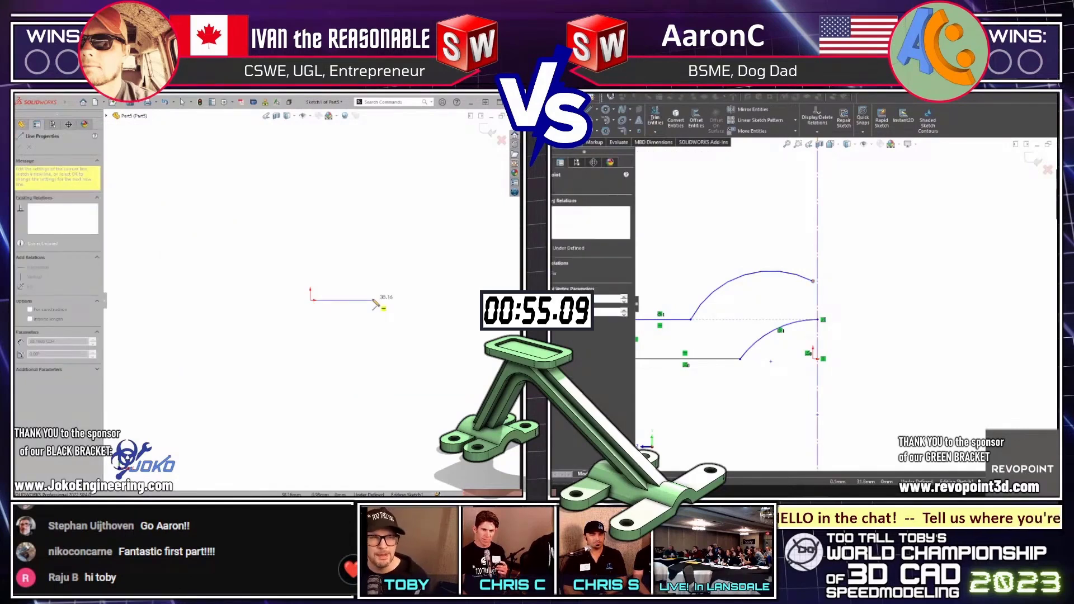
left_click(818, 278, "ctrl")
left_click(789, 258)
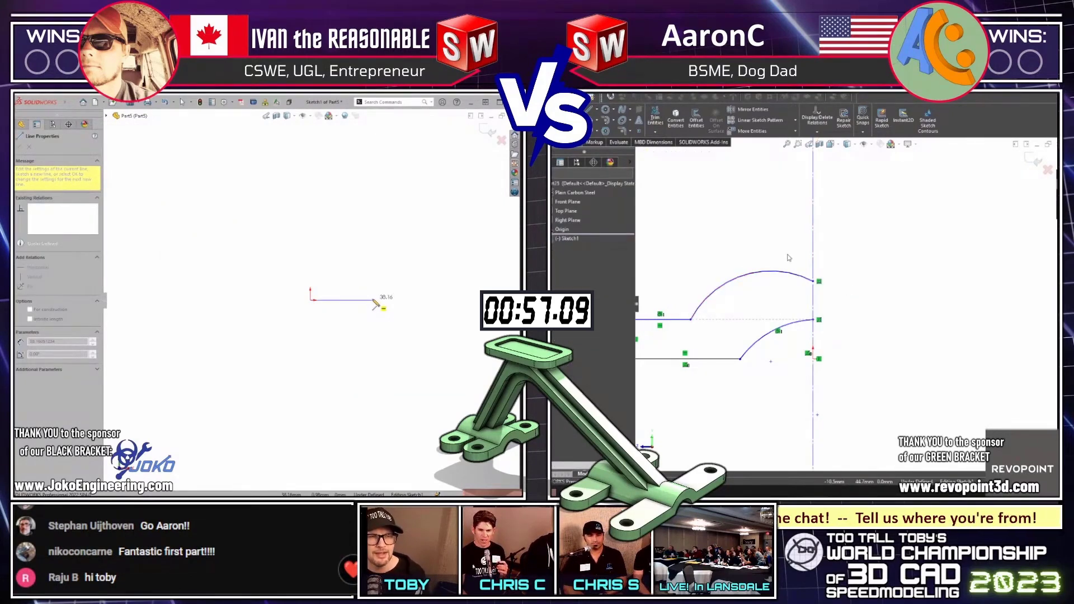
left_click_drag(812, 349, 906, 327)
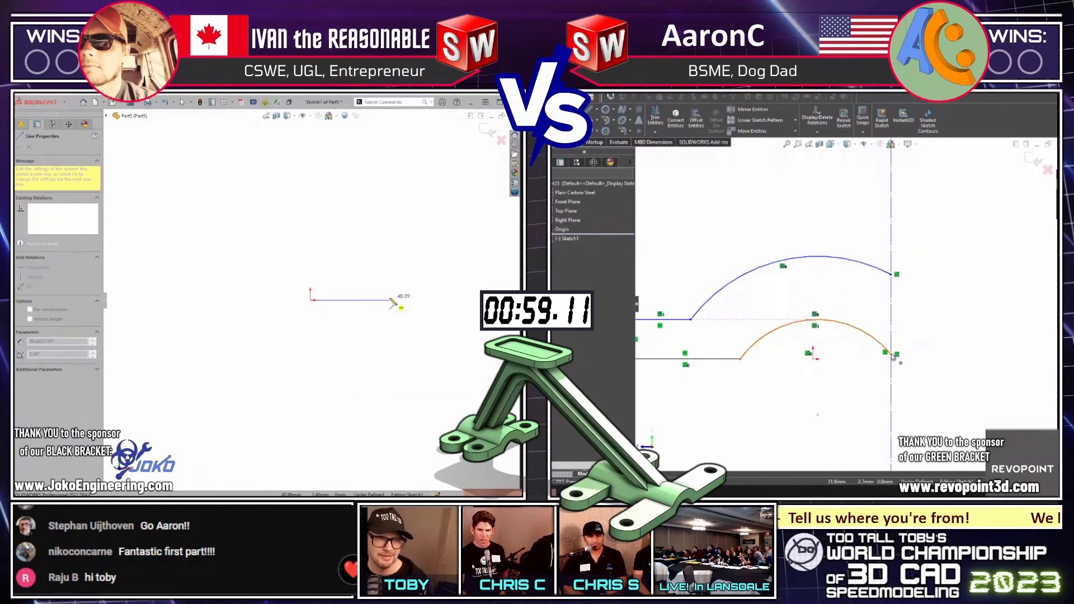
Outline the left foot rectangle on the Front Plane, starting from the sketch origin
left_click(817, 416)
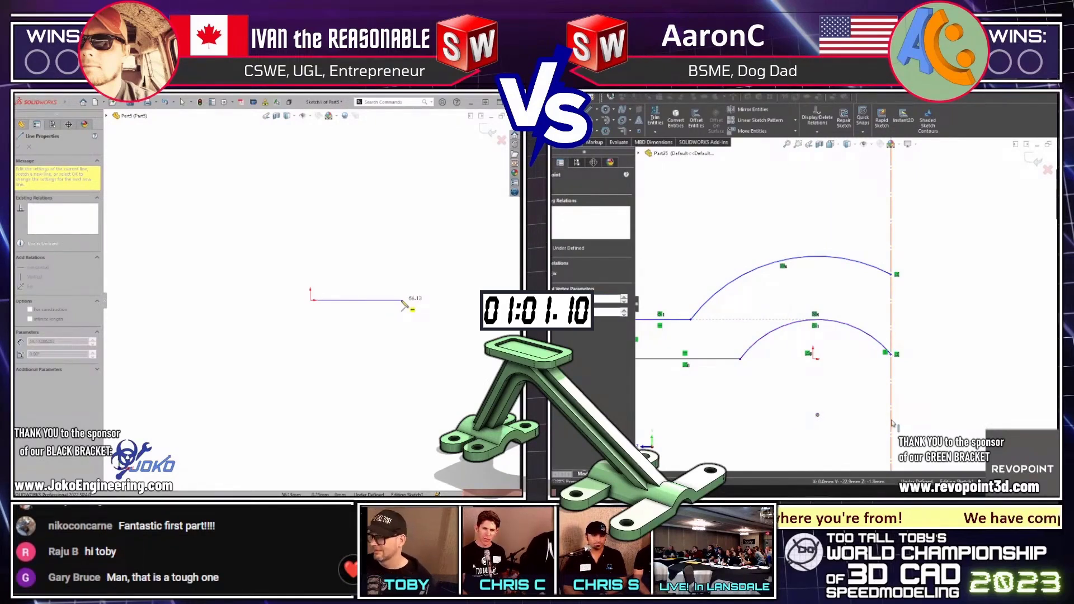
left_click(401, 300)
left_click(401, 276)
key("ctrl+z")
left_click(311, 276)
left_click(812, 356)
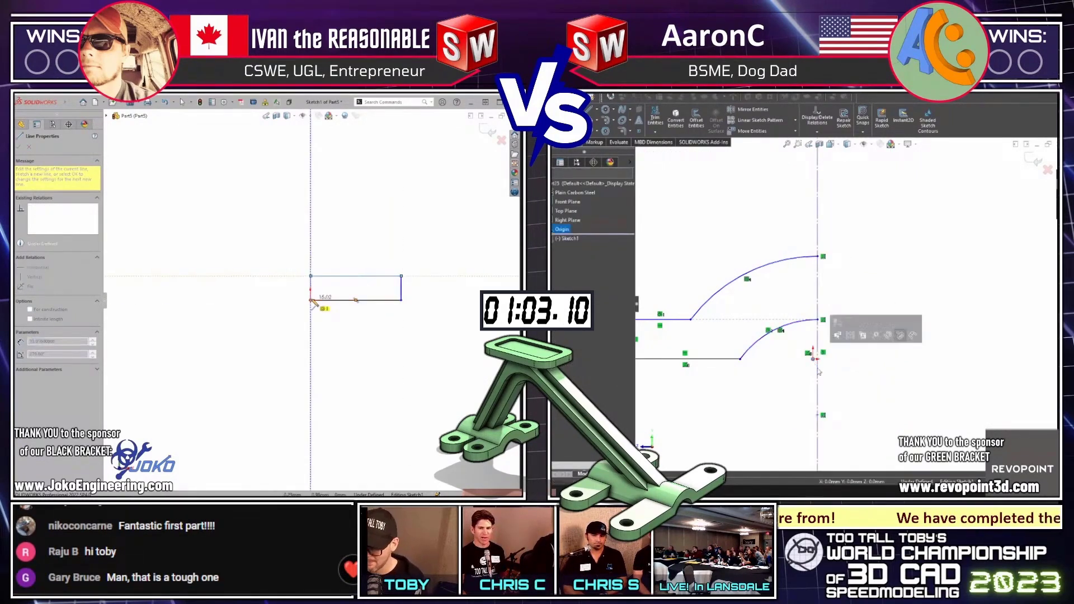
left_click(310, 300)
Draw the right foot rectangle and begin a radius dimension on the upper arc
scroll(271, 376, "down", 2)
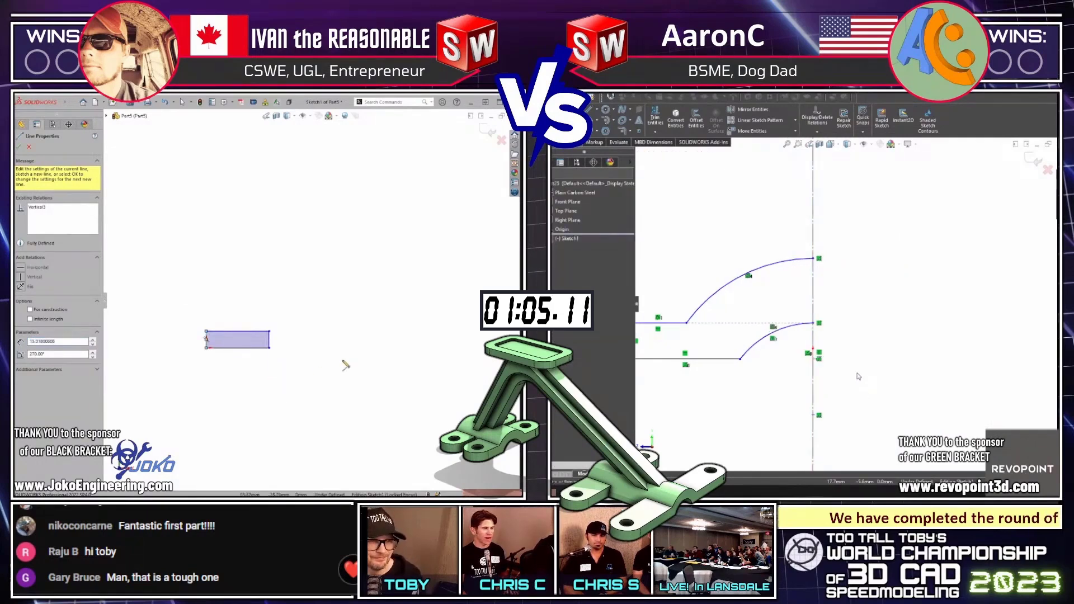
key("r")
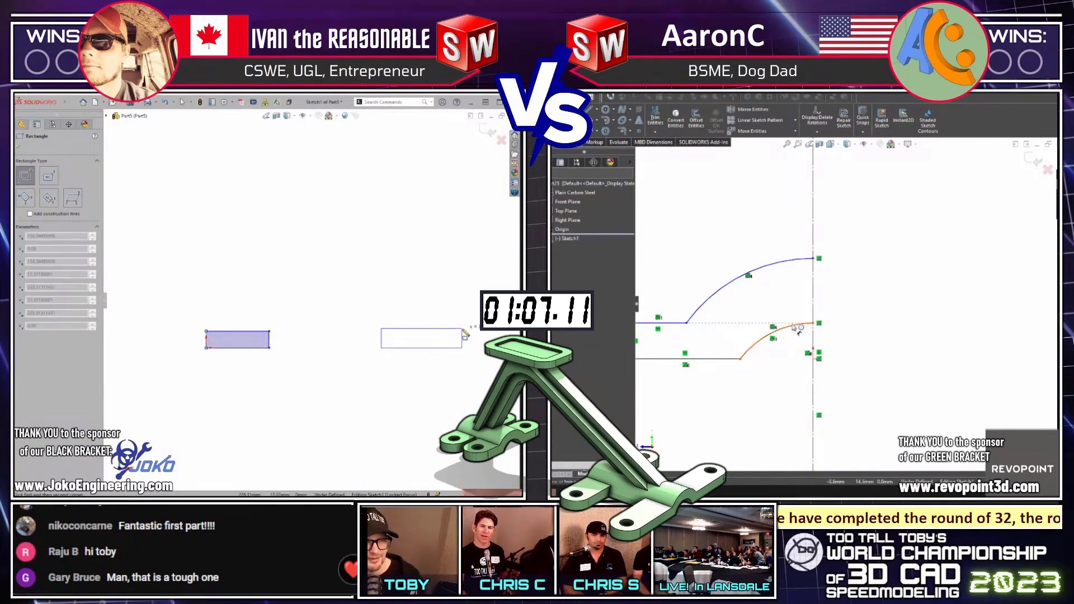
left_click(463, 332)
key("Escape")
left_click(722, 229)
Set the profile arc to R50 and the left foot width to 130
left_click_drag(268, 326, 431, 385)
key("Escape")
left_click(237, 348)
type("50")
key("Return")
left_click(764, 342)
left_click(236, 375)
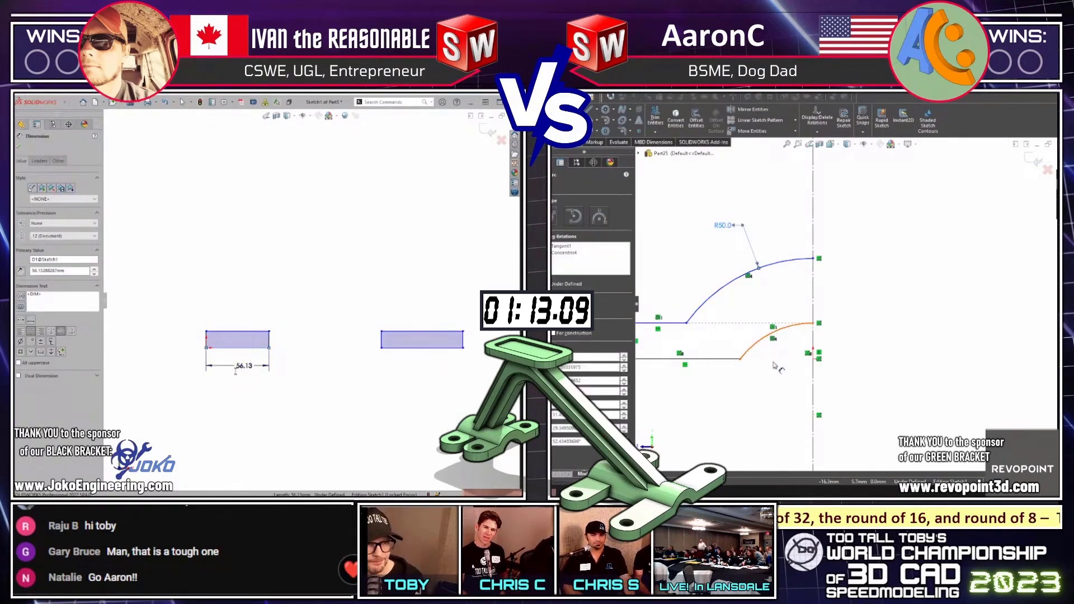
left_click(764, 343)
left_click(785, 358)
Dimension the right foot 200 wide and the lower arc R30
left_click(422, 348)
type("30")
key("Return")
left_click(395, 369)
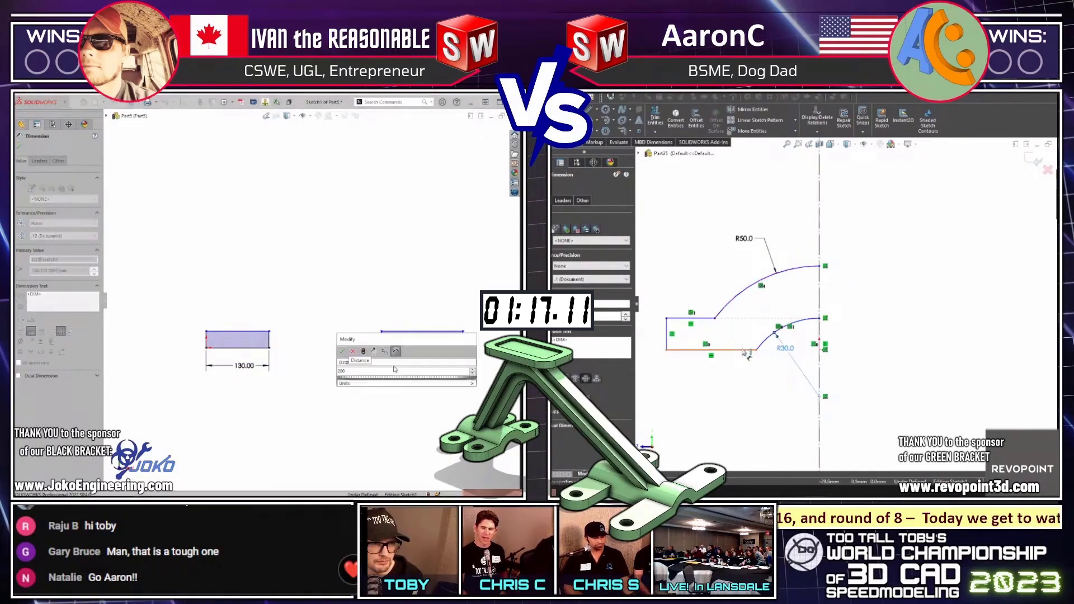
left_click(820, 266)
key("Return")
Give the right profile a vertical height of 40
left_click(820, 349)
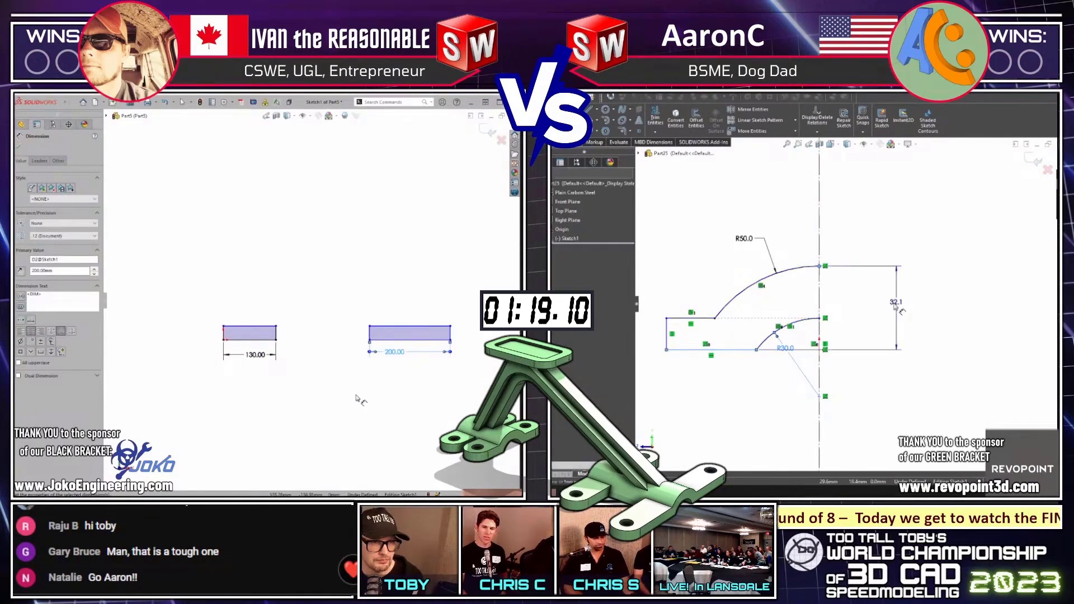
left_click(408, 282)
scroll(408, 283, "down", 2)
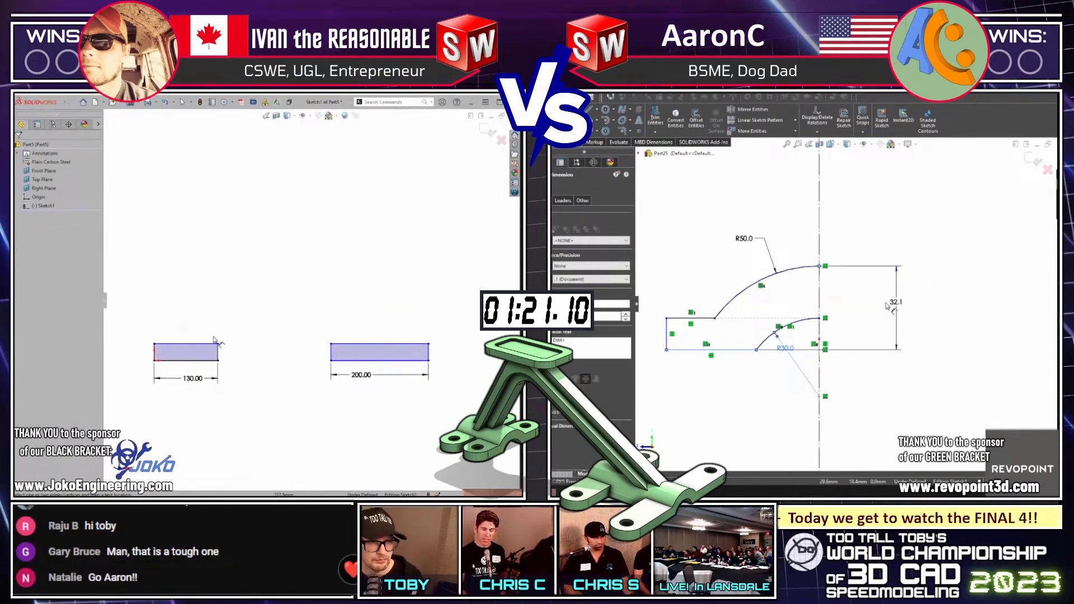
left_click(887, 306)
type("40")
key("Return")
Set the left foot height to 40
left_click(156, 352)
left_click(666, 335)
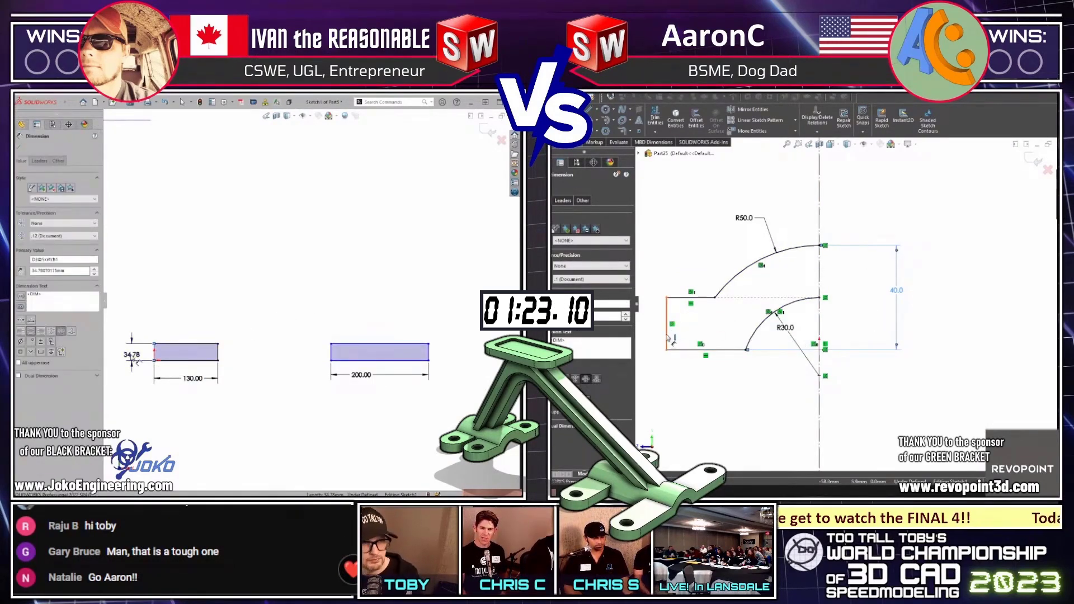
left_click(135, 361)
type("40")
key("Return")
key("Escape")
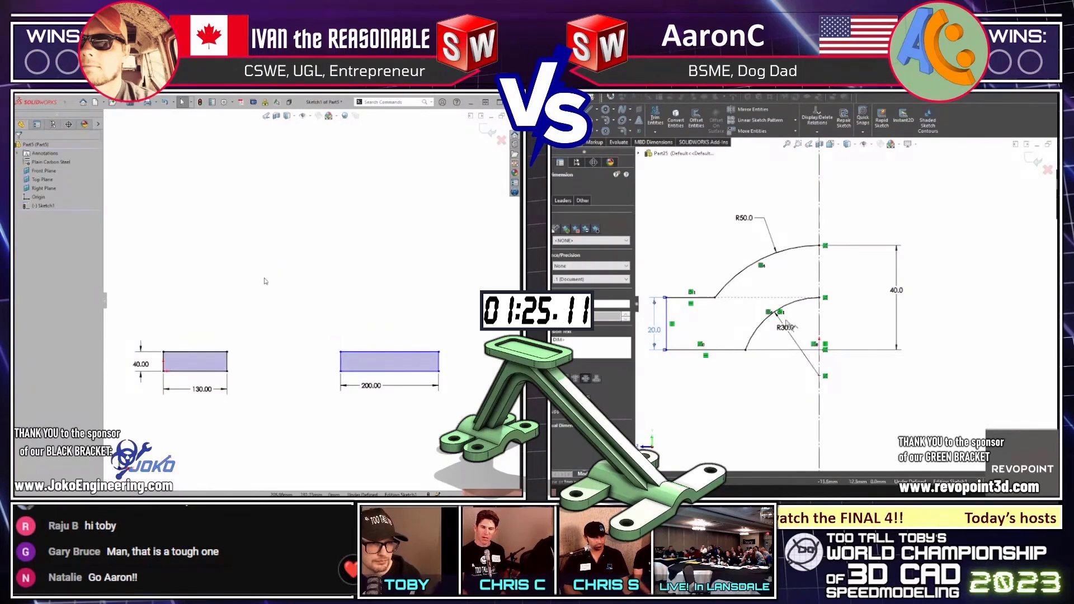
Draw two slanted legs joined by a short top segment between the feet
key("l")
left_click(177, 352)
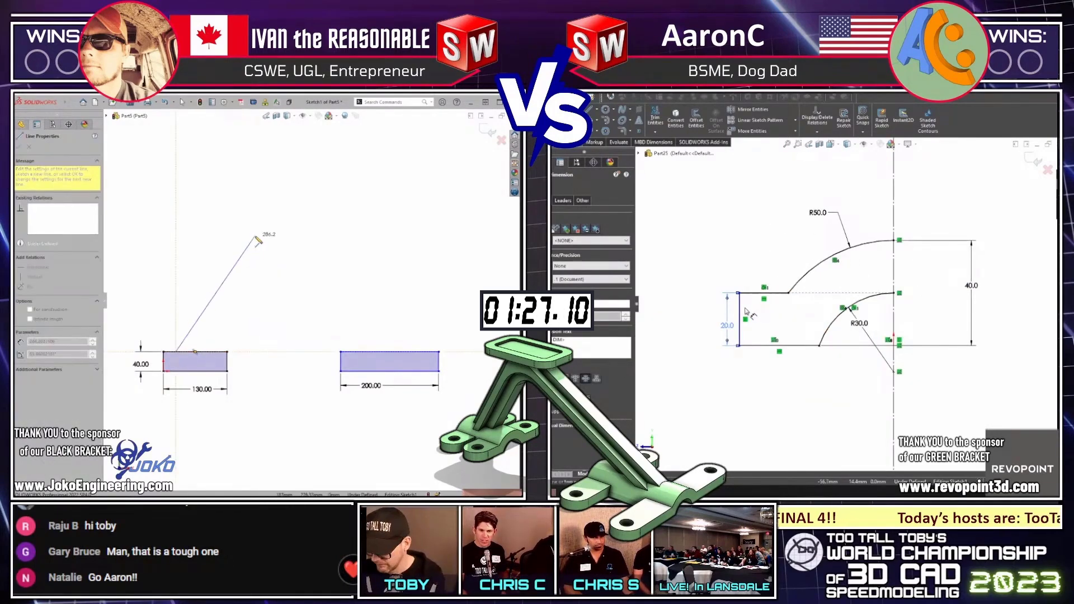
left_click(255, 235)
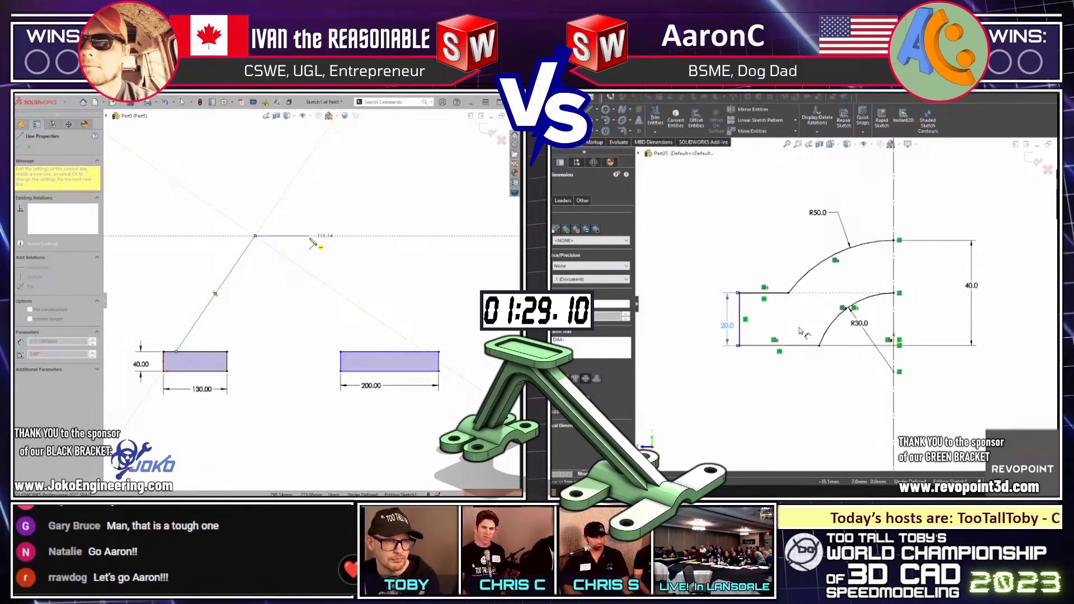
left_click(310, 235)
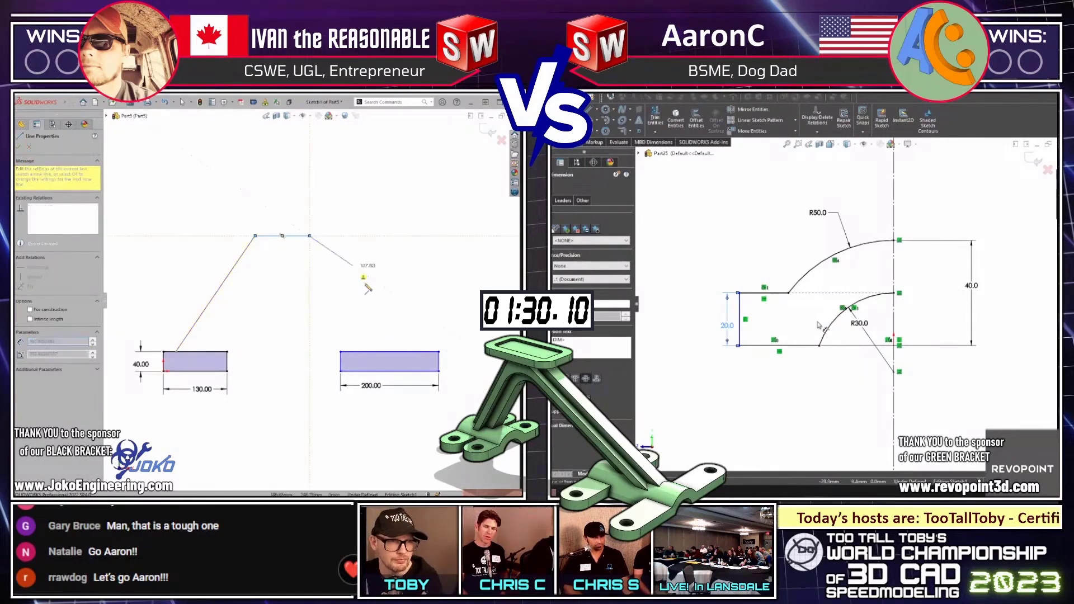
left_click(432, 353)
key("Escape")
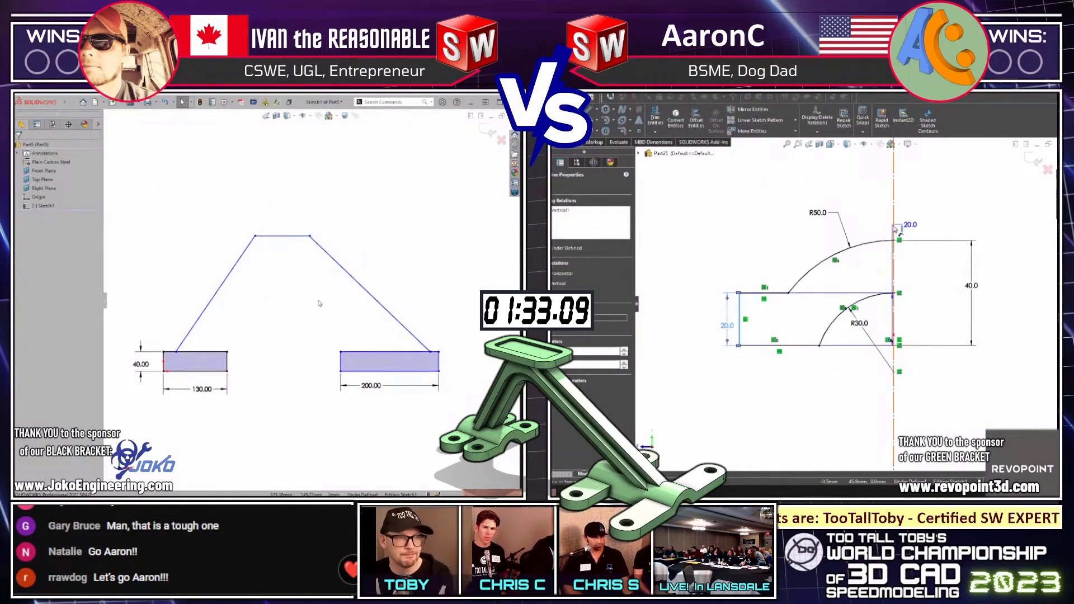
left_click(331, 256)
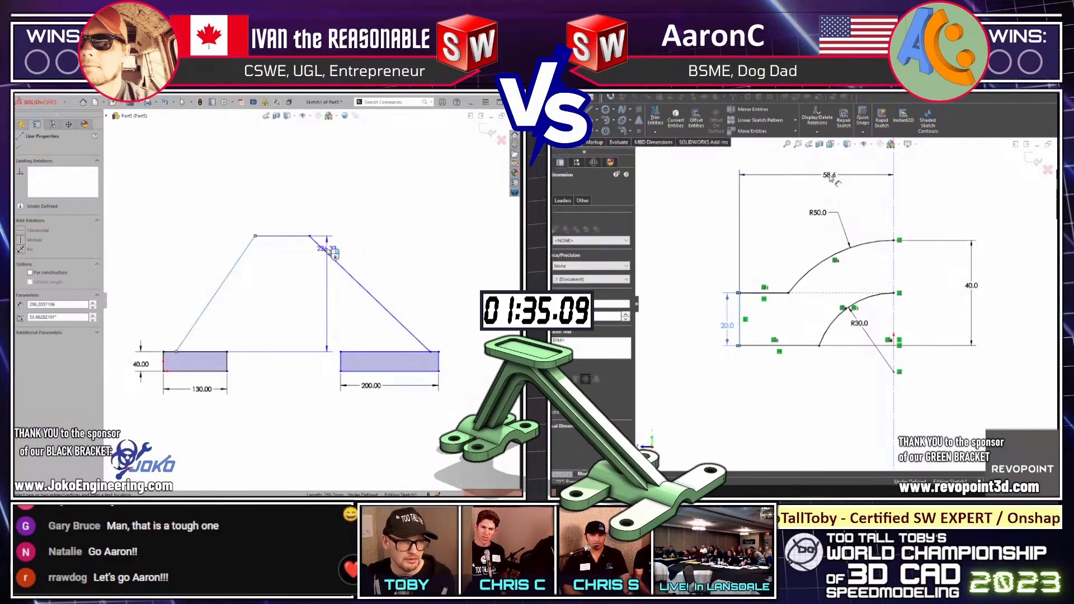
Set the angle between the two legs to 90°
double_click(830, 175)
left_click(242, 257)
left_click(295, 266)
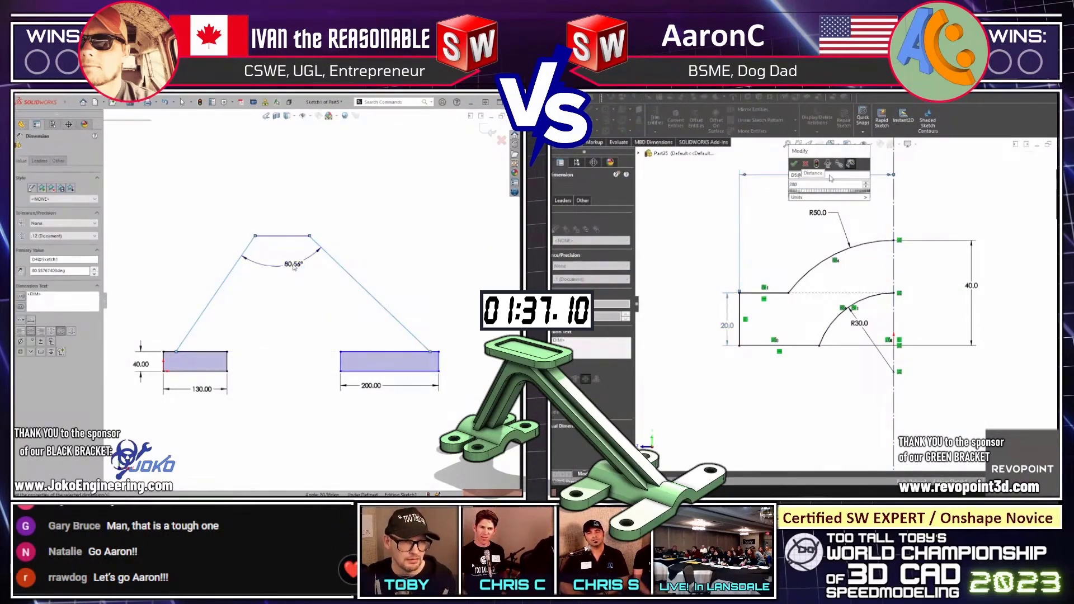
type("90")
key("Return")
Dimension the leg rise to 30 and the right profile's length to 170
left_click(176, 351)
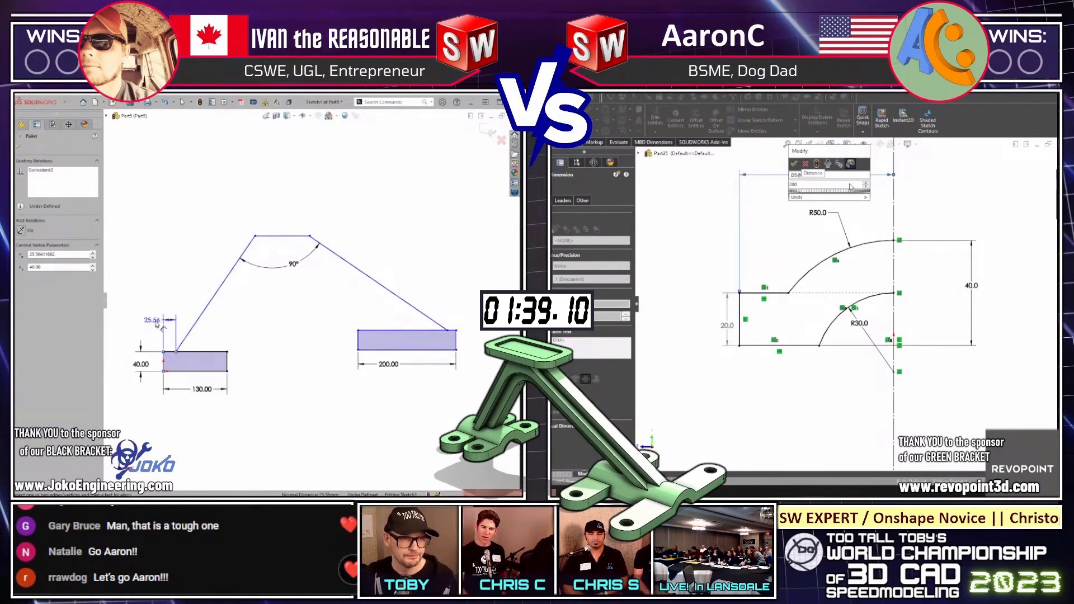
left_click(164, 361)
left_click(134, 321)
key("Return")
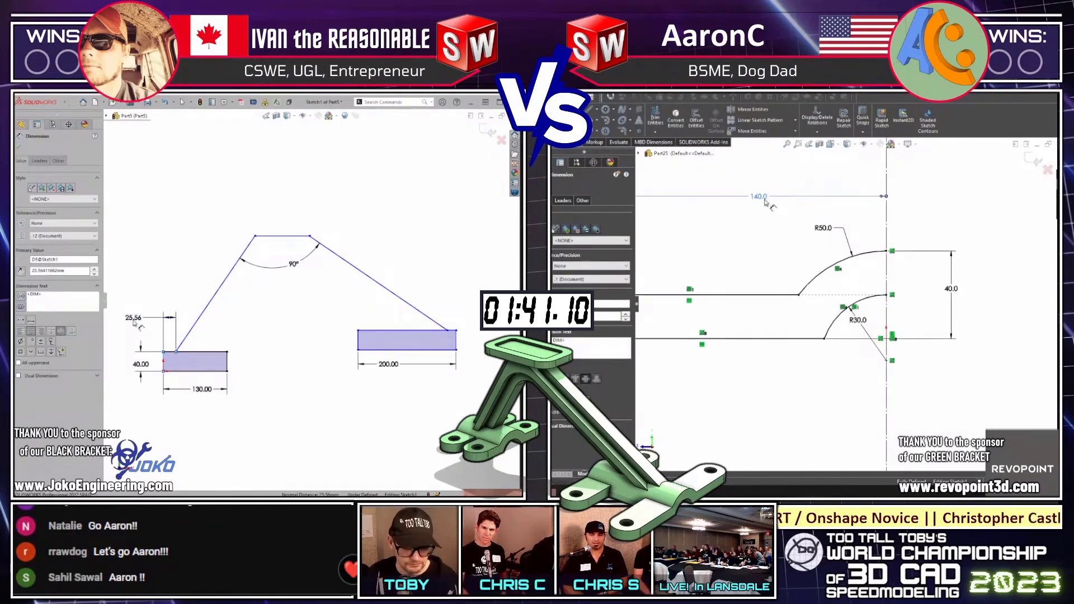
type("30")
key("Return")
double_click(760, 197)
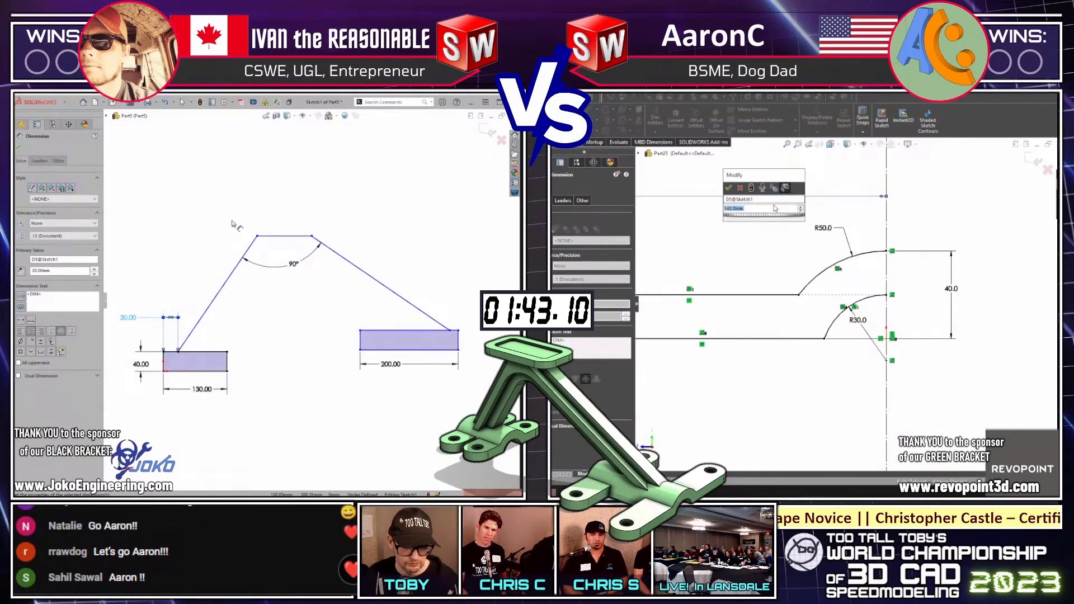
type("170")
key("Return")
Draw the top pad corner rectangle above the legs
key("l")
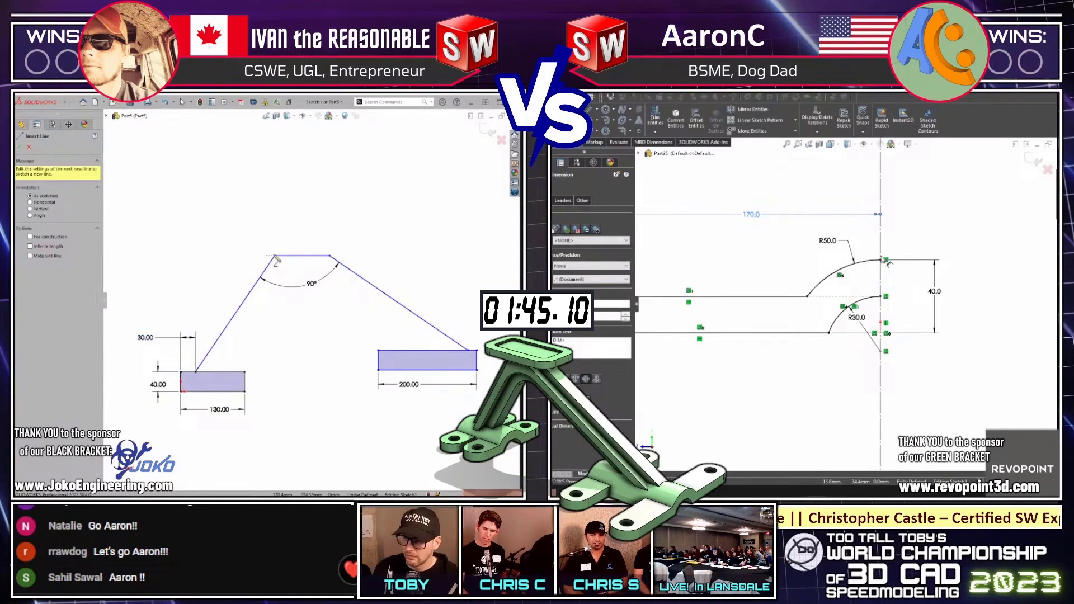
key("l")
left_click(885, 296)
key("r")
left_click(252, 256)
left_click(355, 241)
key("f")
key("Escape")
scroll(790, 321, "down", 3)
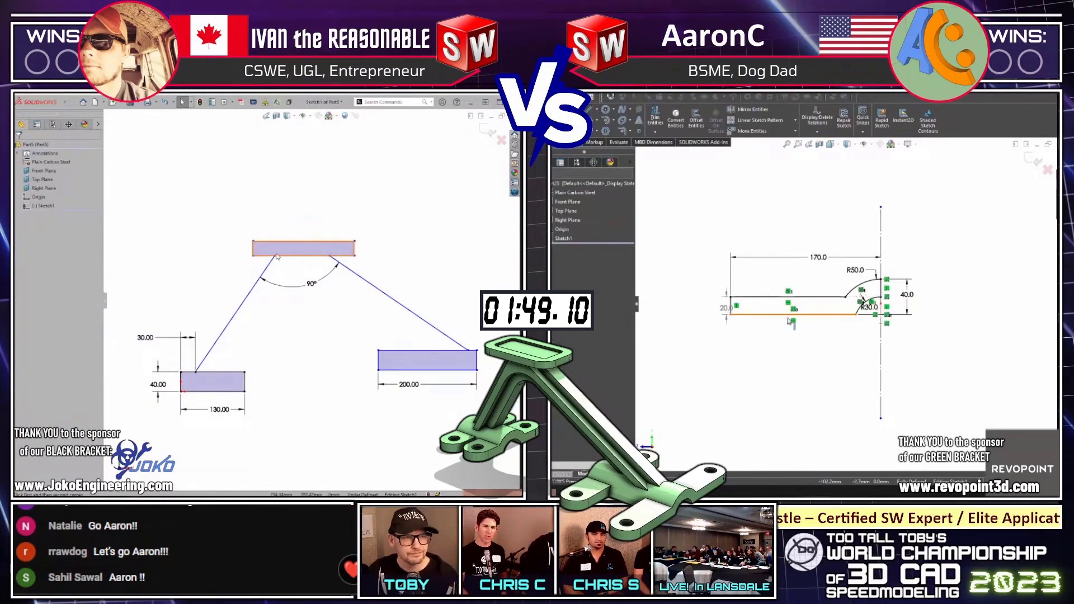
Start an Extruded Boss on the right profile and dimension the top pad width
key("d")
left_click(274, 250)
left_click(281, 224)
Make the top pad 180 wide and 15 thick; extrude the right profile 50 mm deep
key("e")
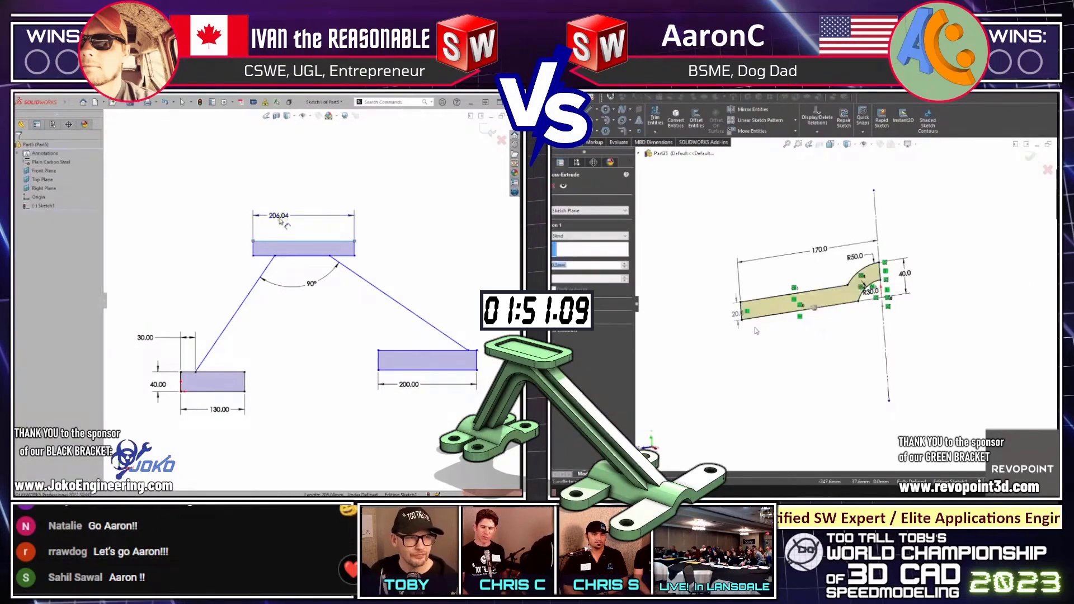
type("180")
key("Return")
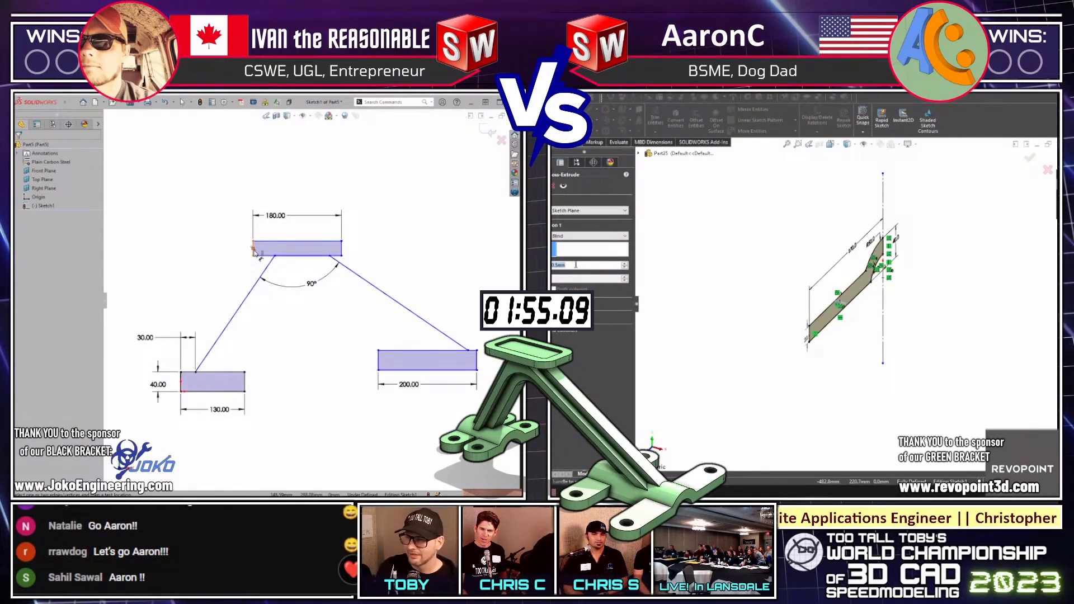
left_click(254, 251)
key("d")
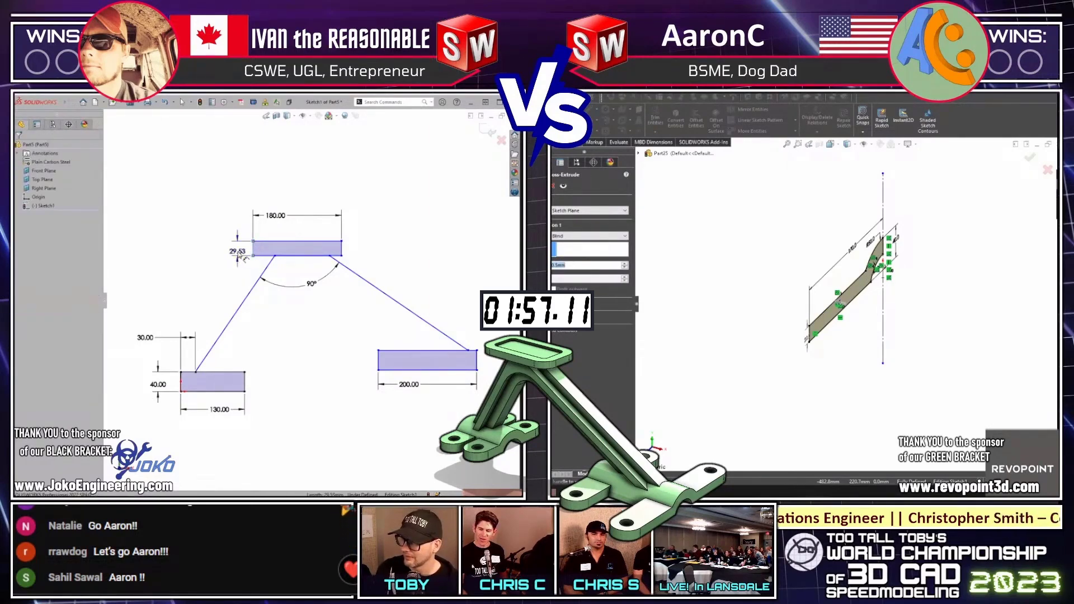
left_click(238, 252)
type("50")
key("Return")
type("15")
key("Return")
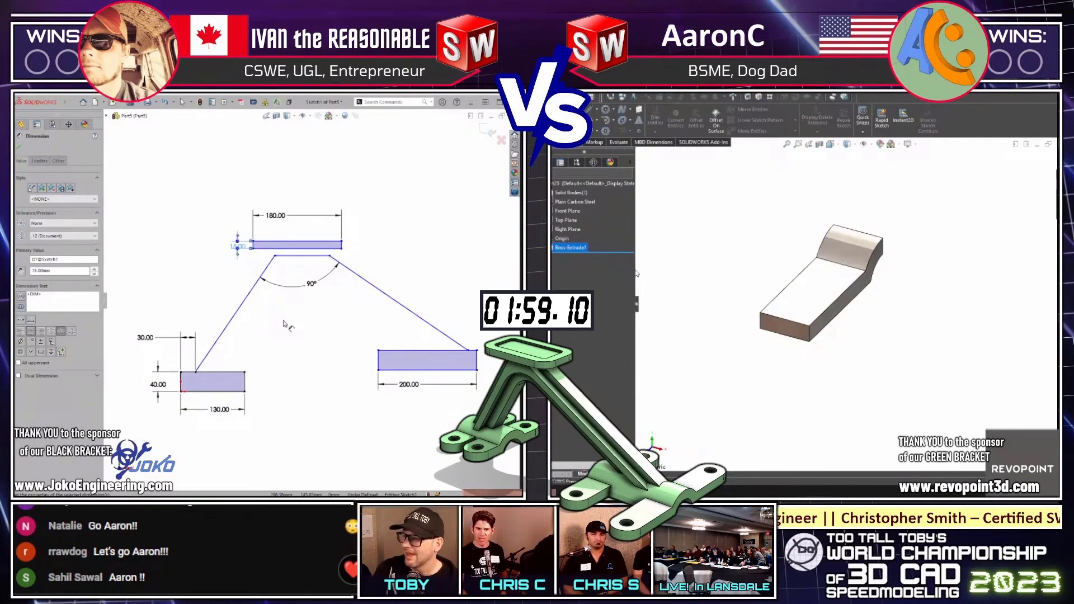
Add a horizontal offset dimension between the left foot and the top pad
left_click(255, 250)
left_click(180, 382)
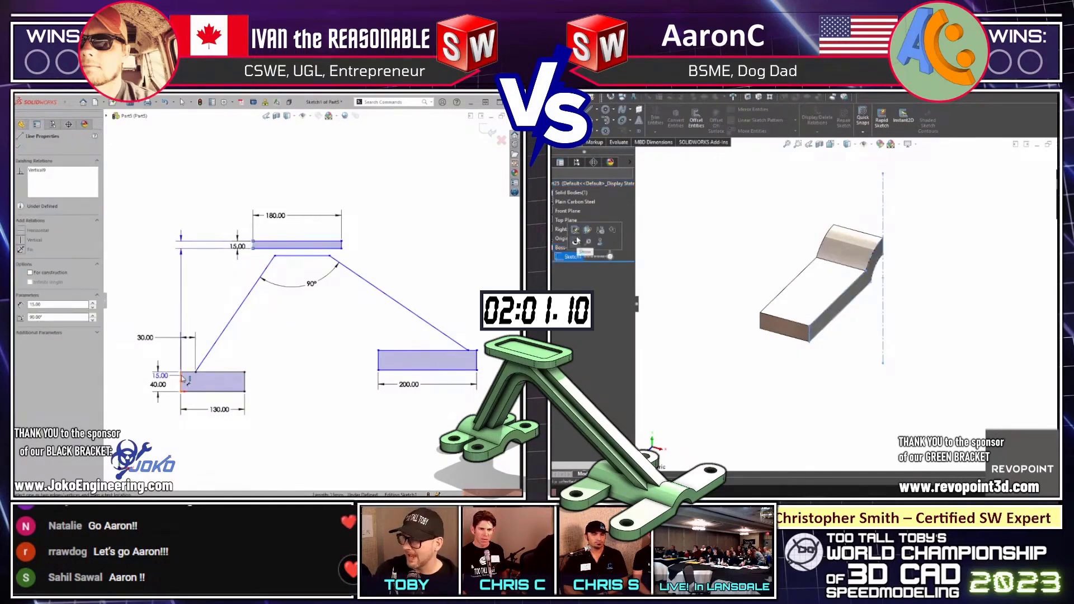
left_click(228, 202)
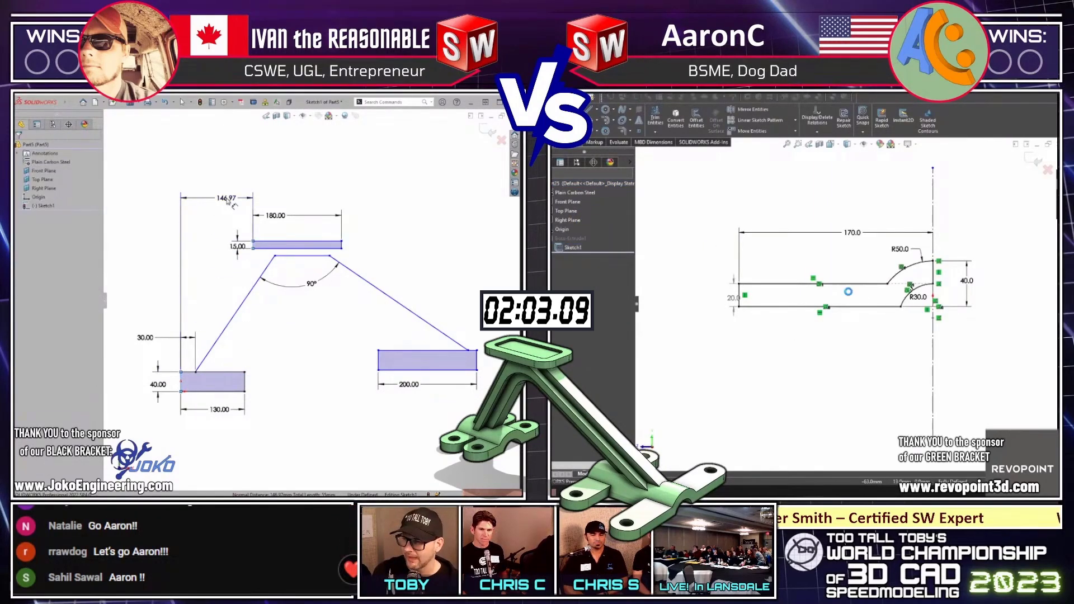
Attach the leg's top to the pad 50 from its end, and accept the curved-profile extrude
mouse_move(274, 256)
left_mouse_down()
mouse_move(227, 250)
mouse_move(288, 252)
left_mouse_up()
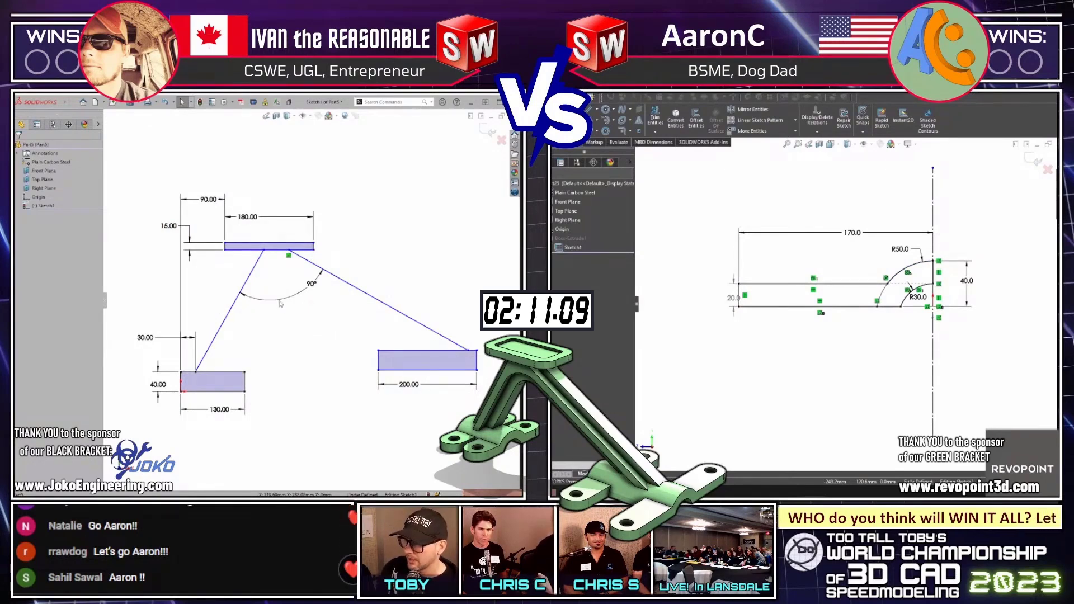
left_click(263, 250)
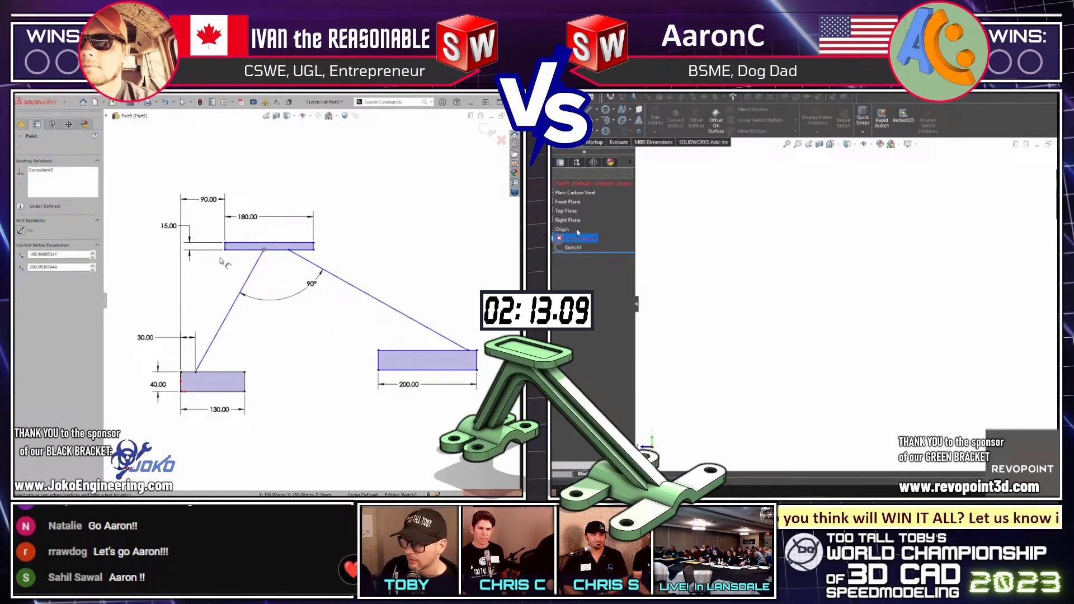
left_click(241, 259)
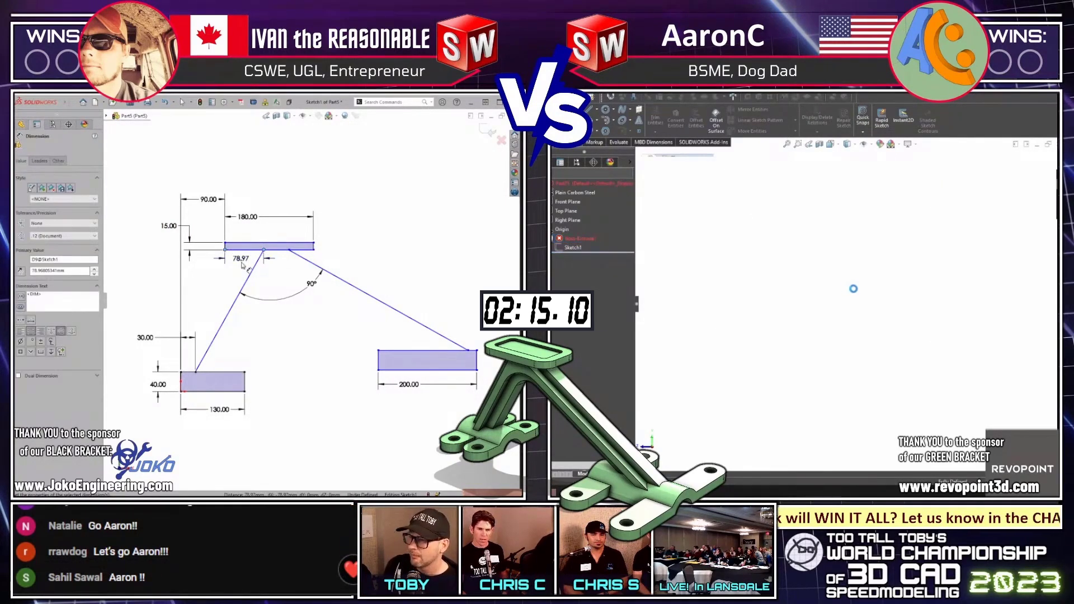
type("50")
key("Return")
left_click(278, 348)
scroll(311, 302, "up", 2)
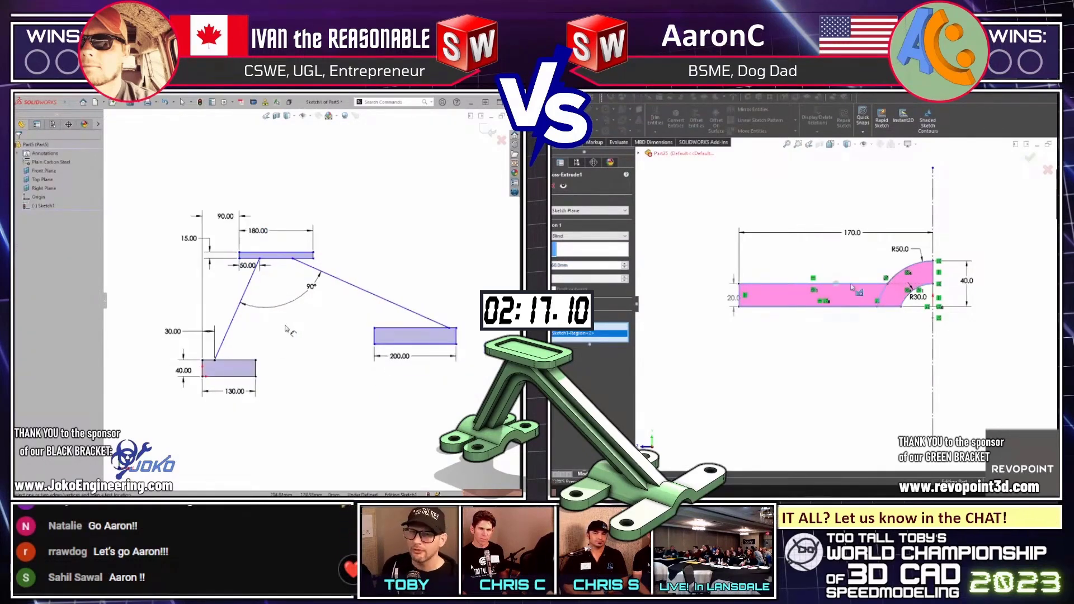
Dimension the bracket's overall height to 235
key("Return")
left_click(225, 376)
left_click(239, 252)
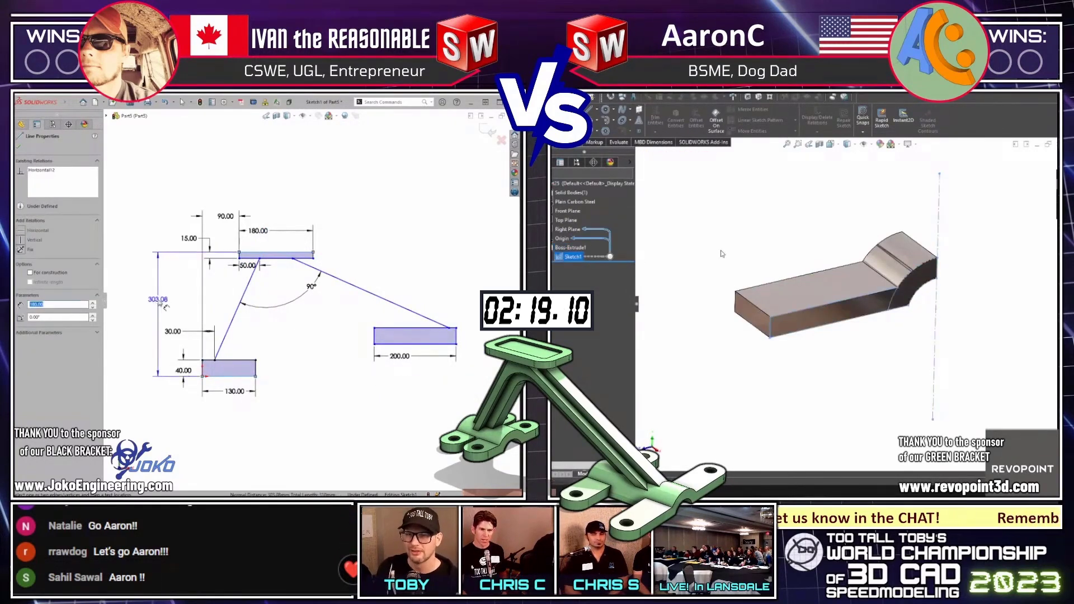
left_click(159, 299)
type("235")
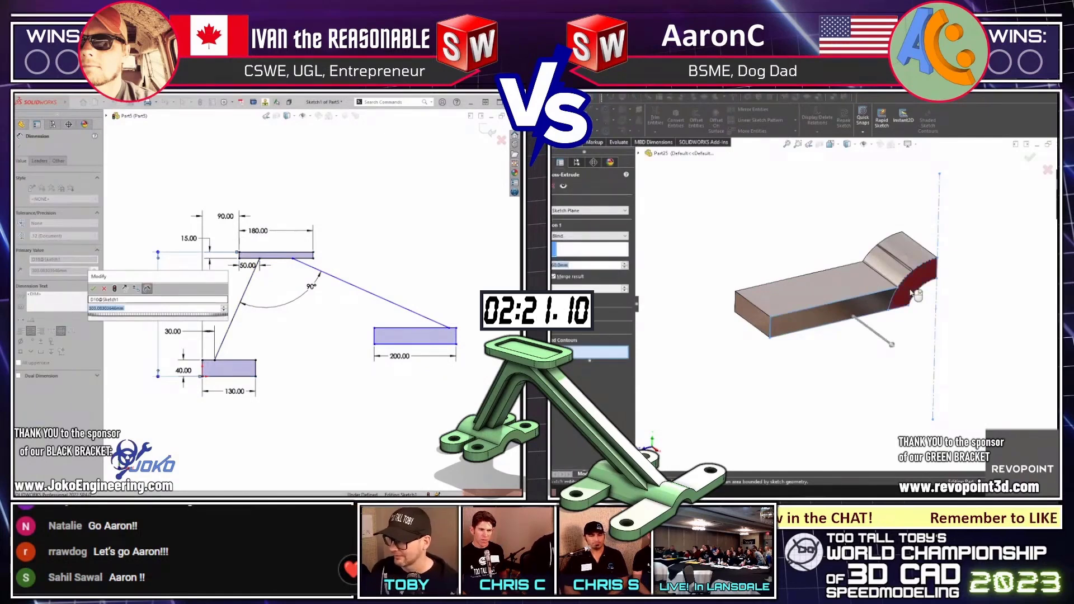
key("Return")
Make the bottom edges of both feet collinear
left_click(229, 376)
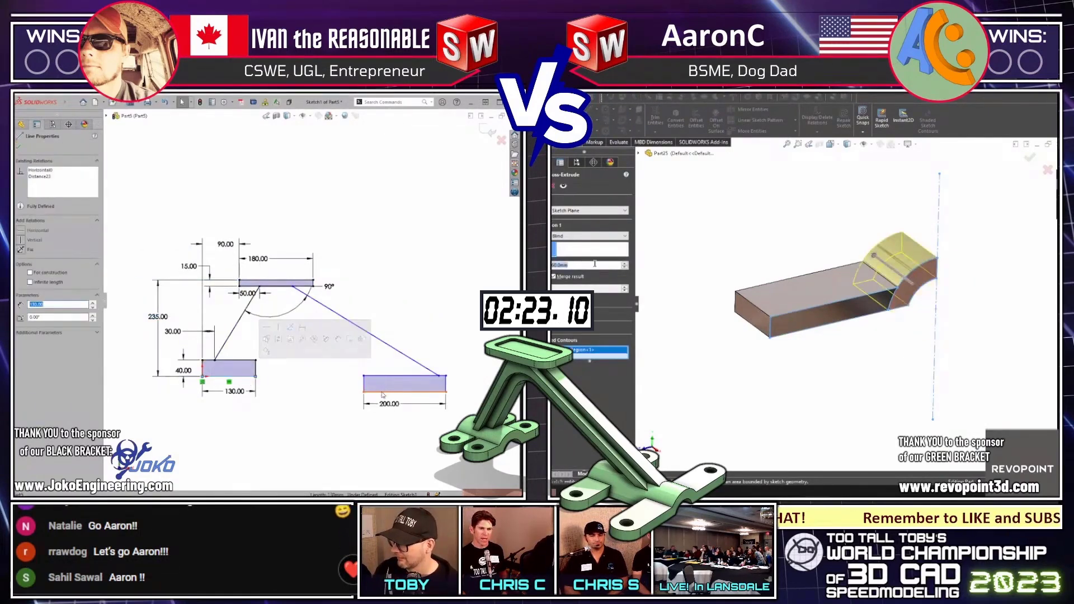
left_click(405, 392, "ctrl")
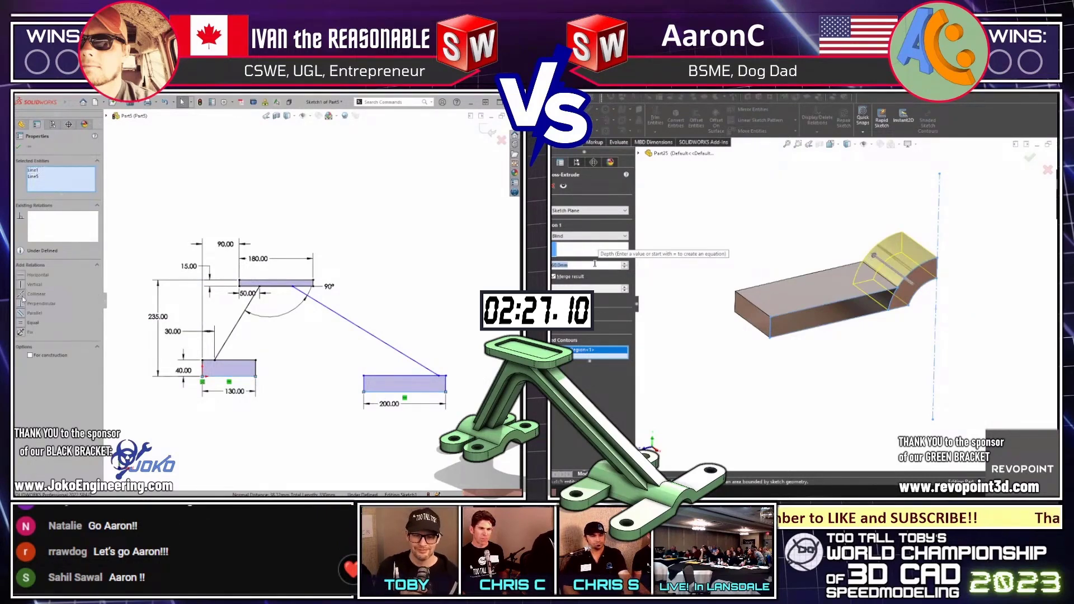
left_click(22, 295)
left_click(393, 273)
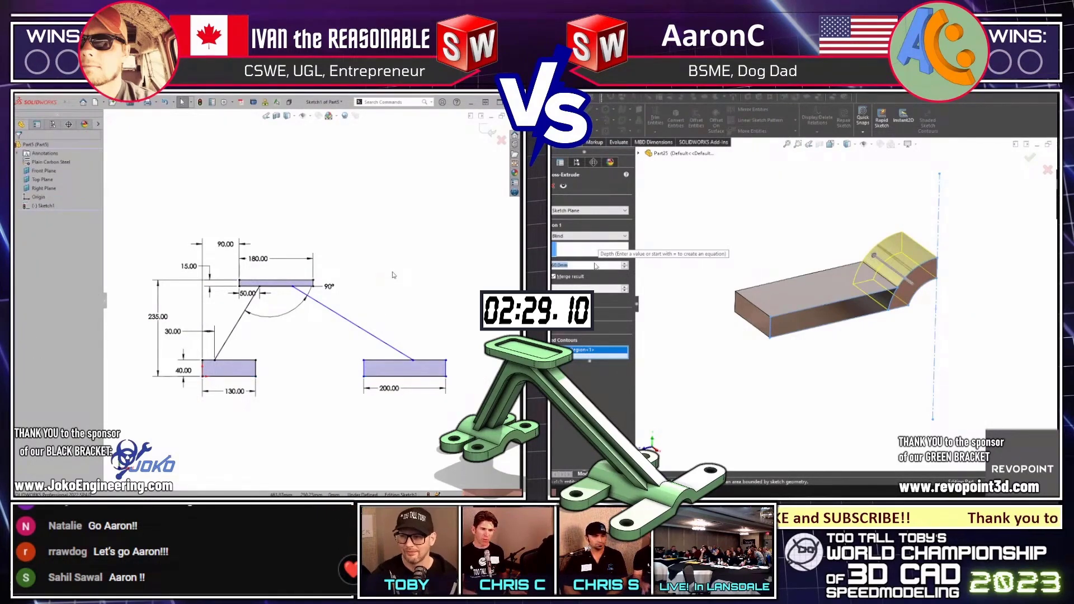
key("Return")
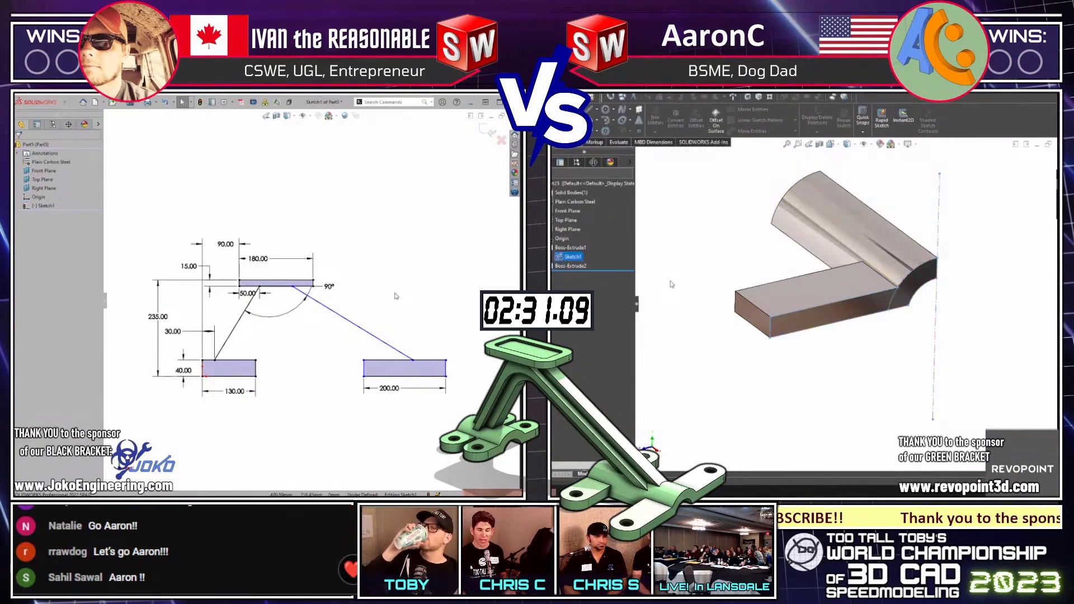
Set the right foot offset to 50 and start a leg extrude from a face
left_click(414, 362)
key("Return")
left_click(445, 343)
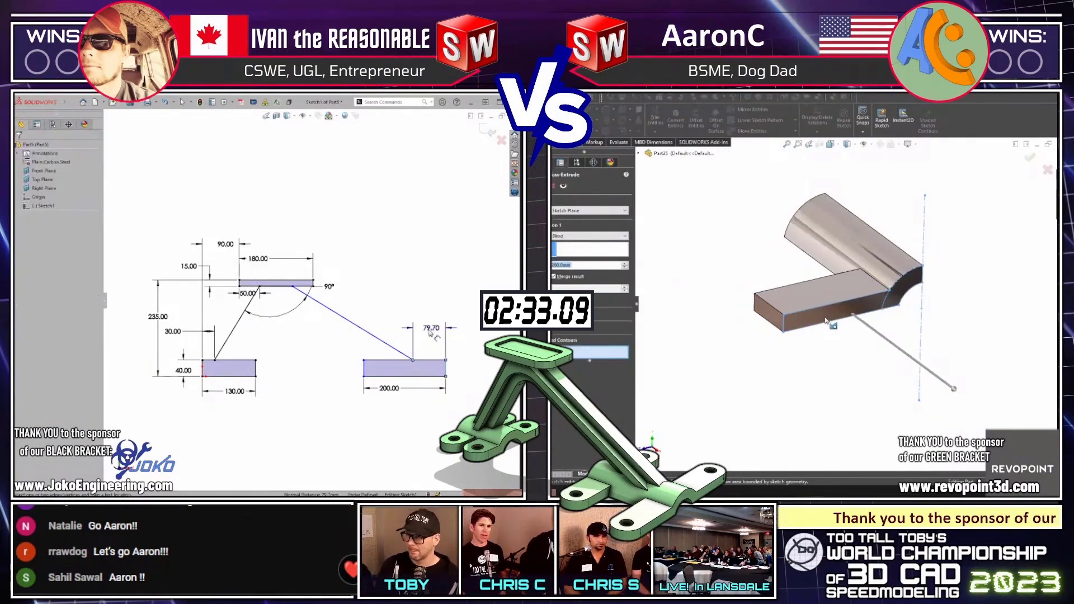
left_click(417, 329)
type("50")
left_click(580, 211)
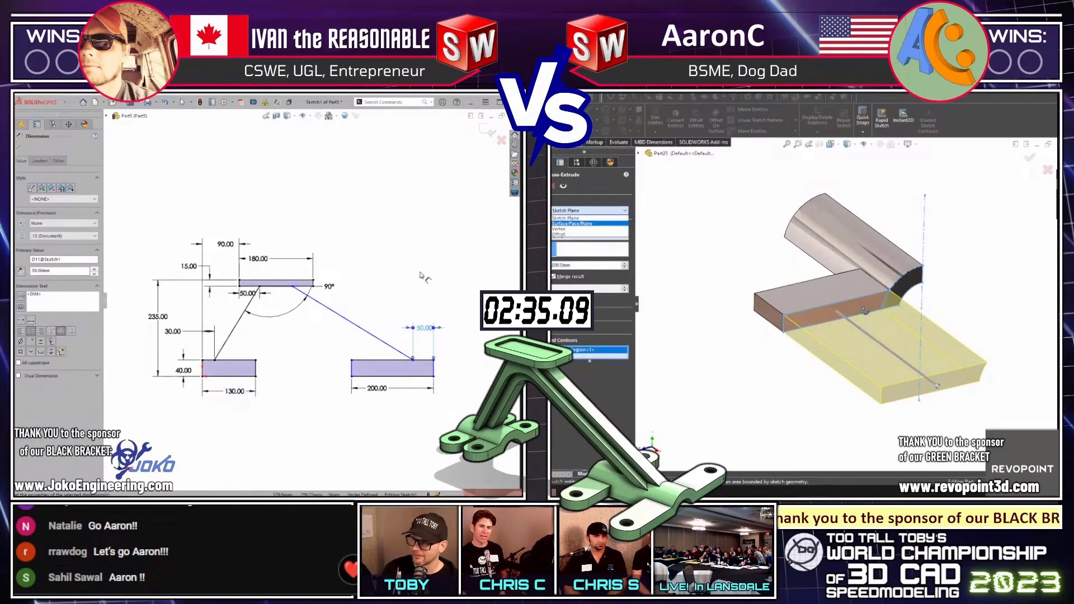
key("Return")
Extrude the legs from the curved body's end face and dimension the right leg-top offset
middle_click_drag(783, 235, 743, 207)
left_click(740, 199)
left_click(427, 276)
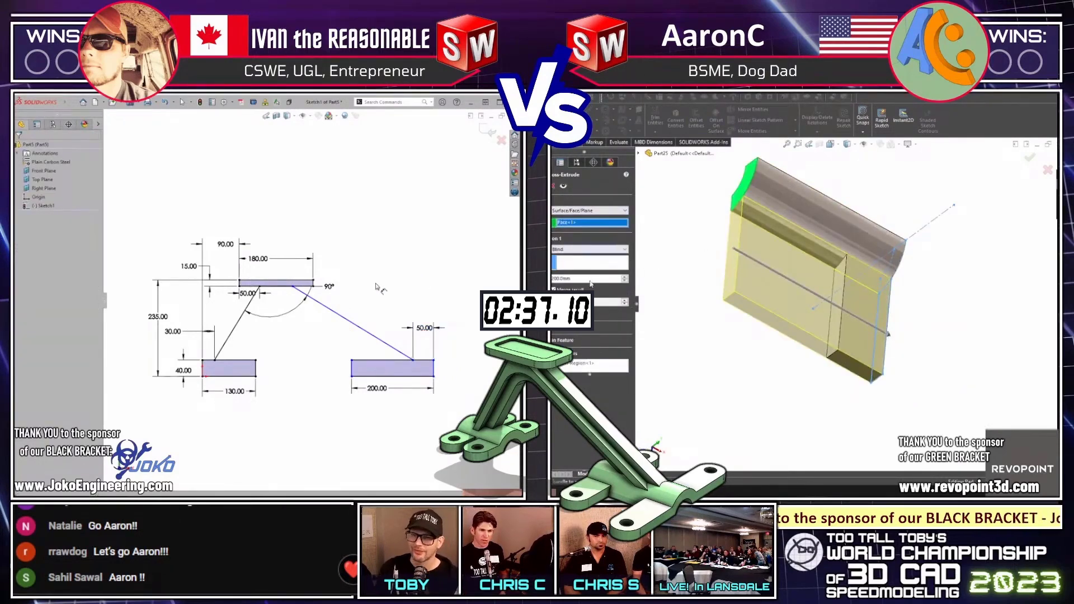
left_click(292, 286)
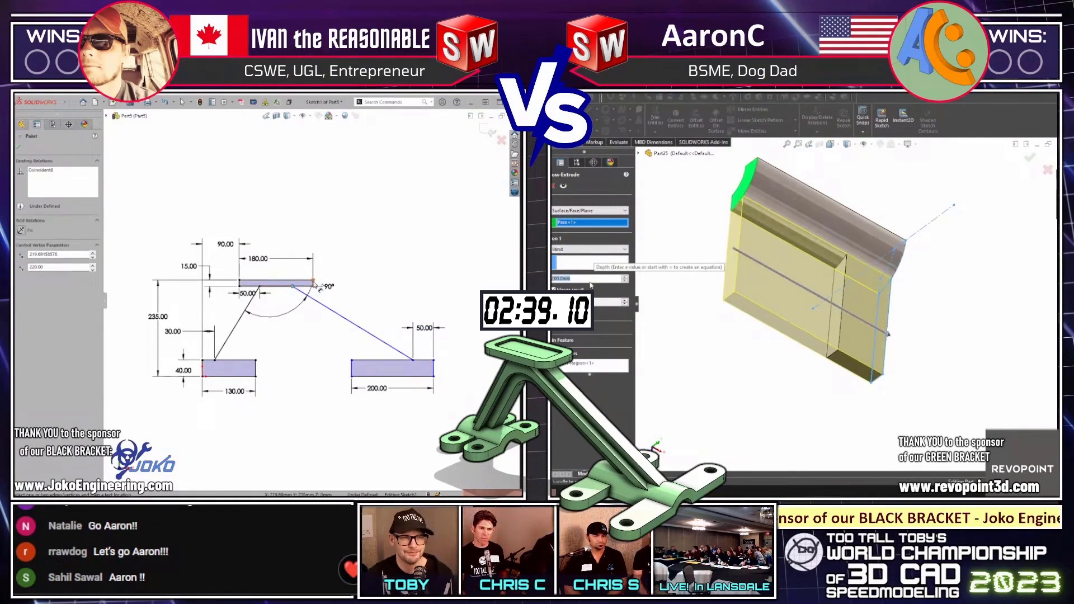
left_click(313, 281)
key("Return")
left_click(306, 241)
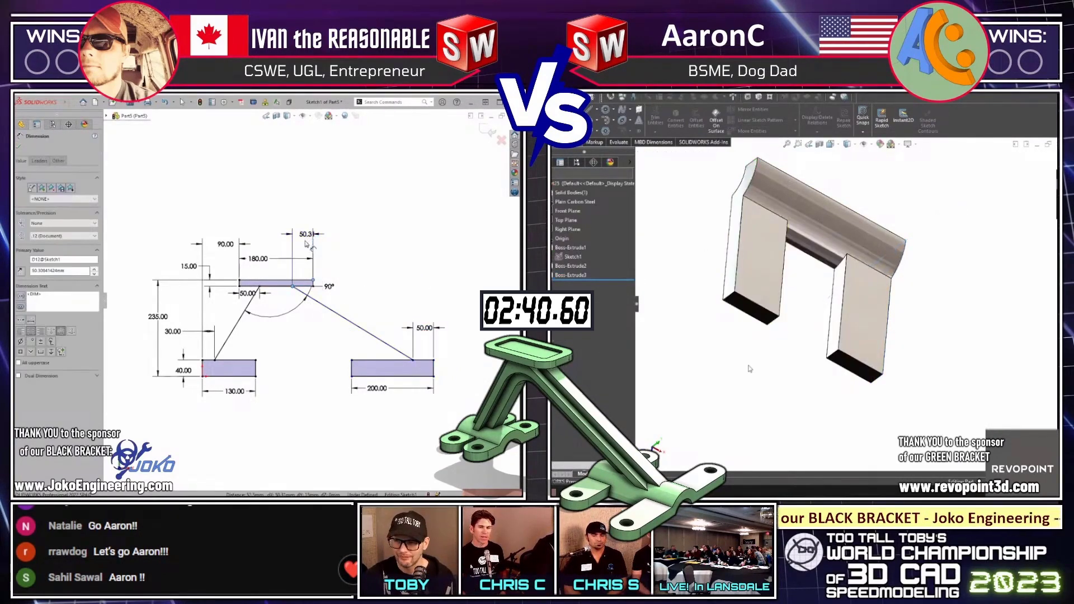
Set the last leg-top offset to 50 and fillet the bottom edges of both leg ends
type("50")
left_click(730, 296)
key("Return")
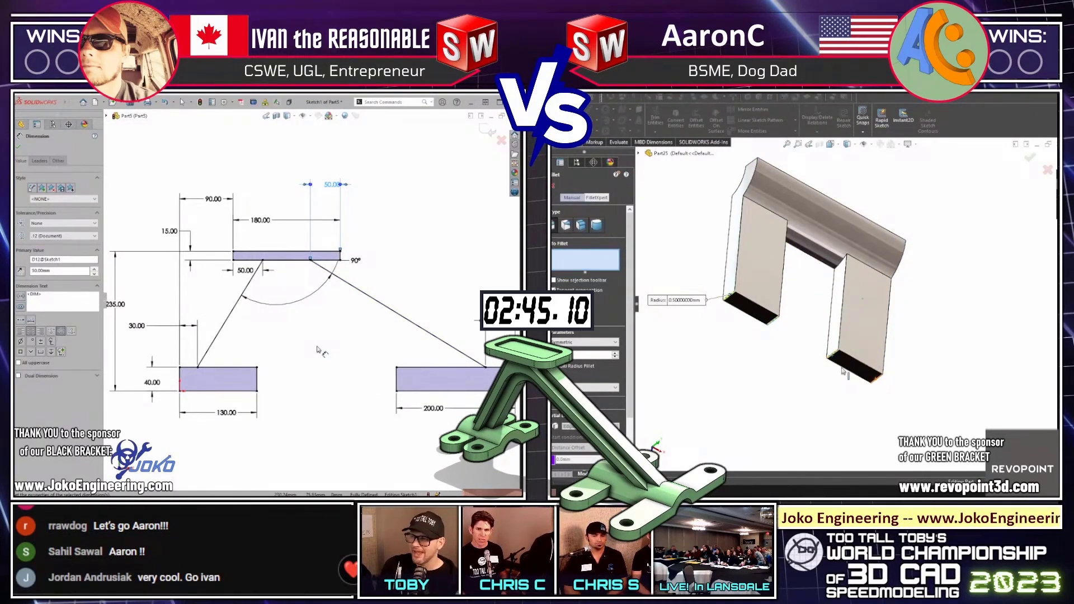
left_click(843, 371)
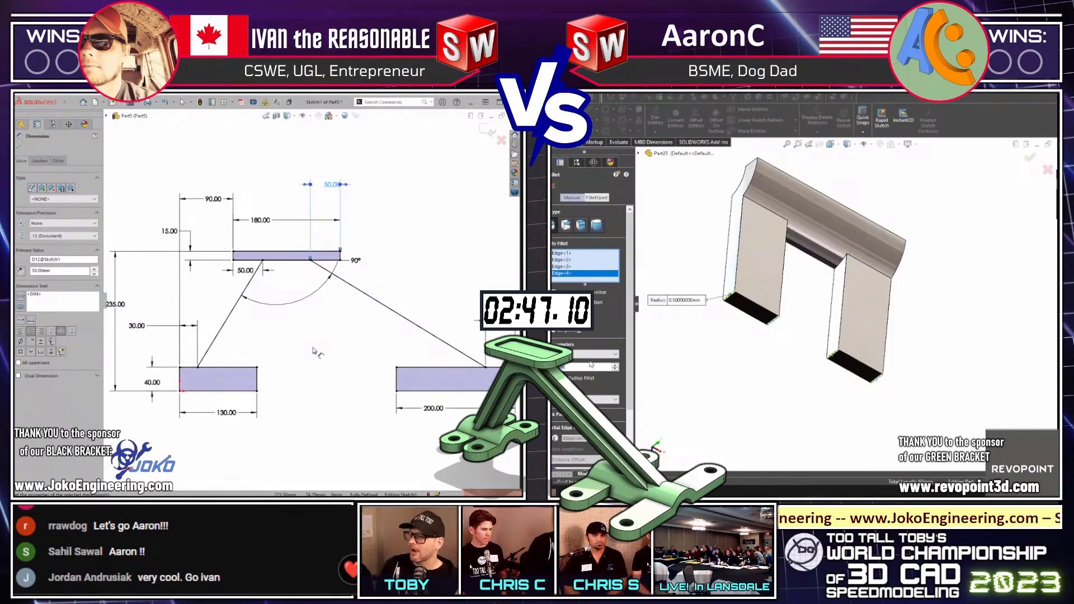
key("Return")
Sketch one circle on each leg on the legs' face
left_click(757, 283)
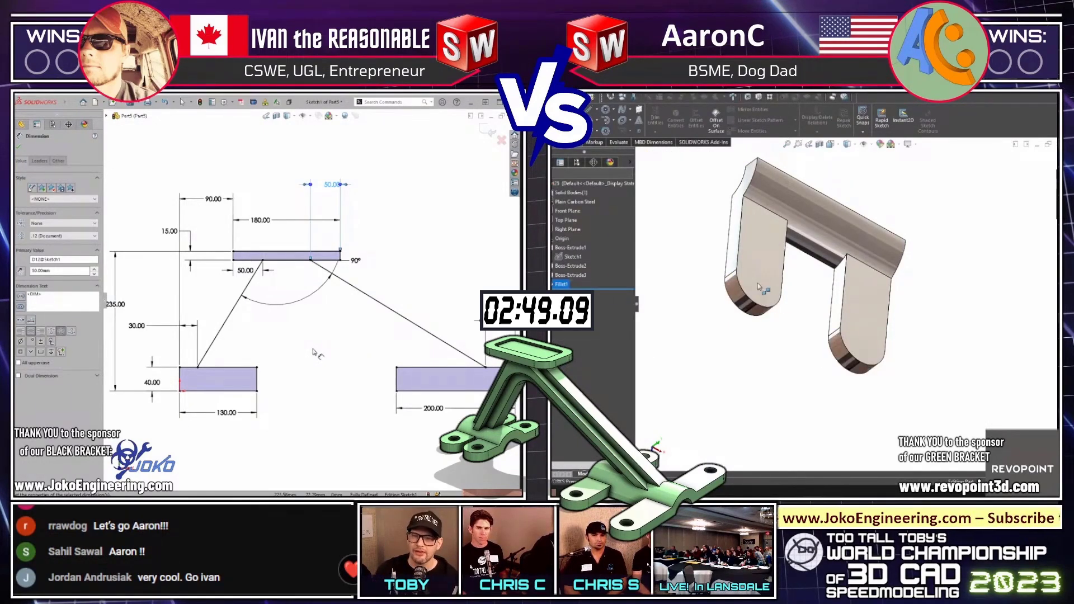
key("r")
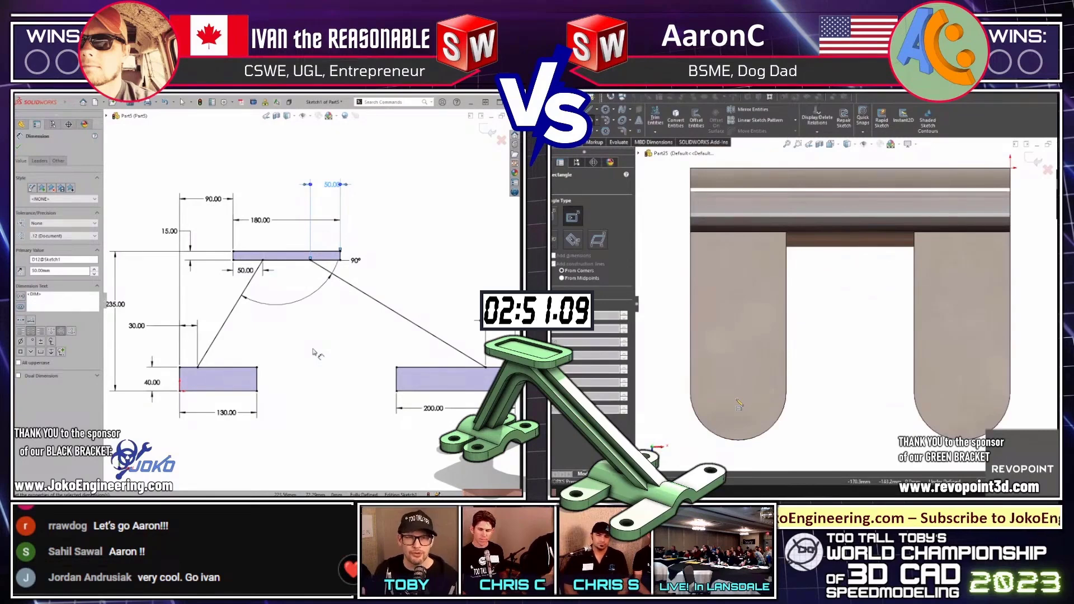
key("c")
left_click(740, 393)
left_click(762, 393)
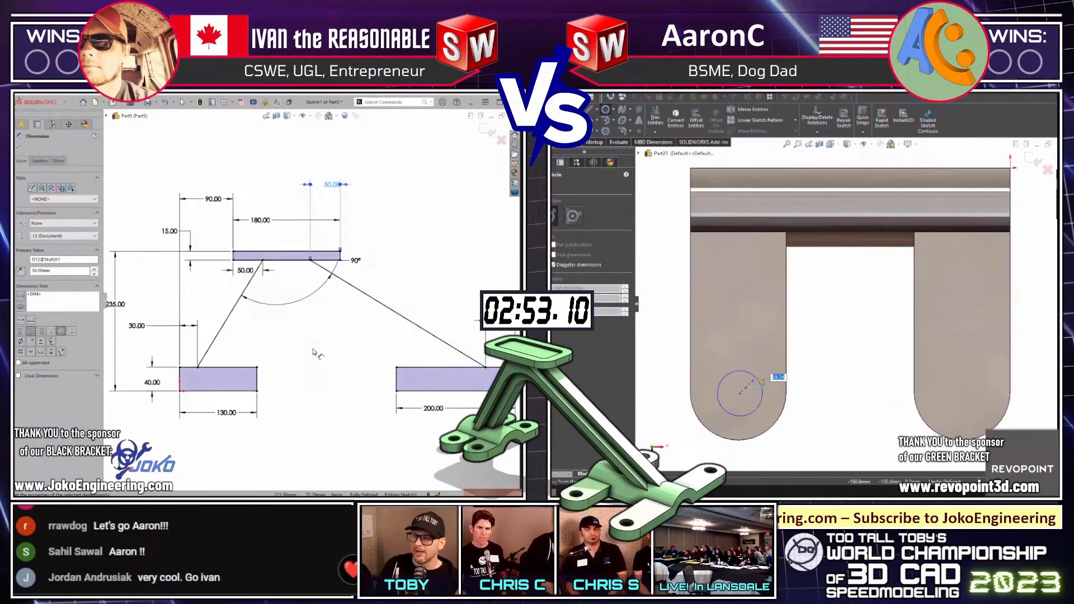
left_click(965, 395)
left_click(988, 397)
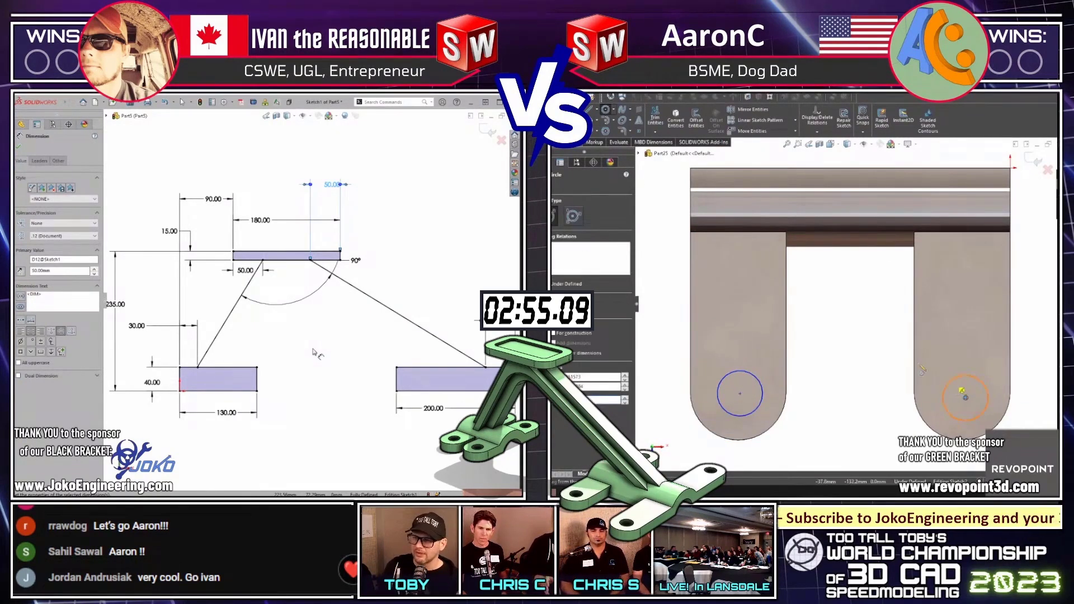
key("Escape")
Dimension the left circle's diameter to 25 and select both circles
key("f")
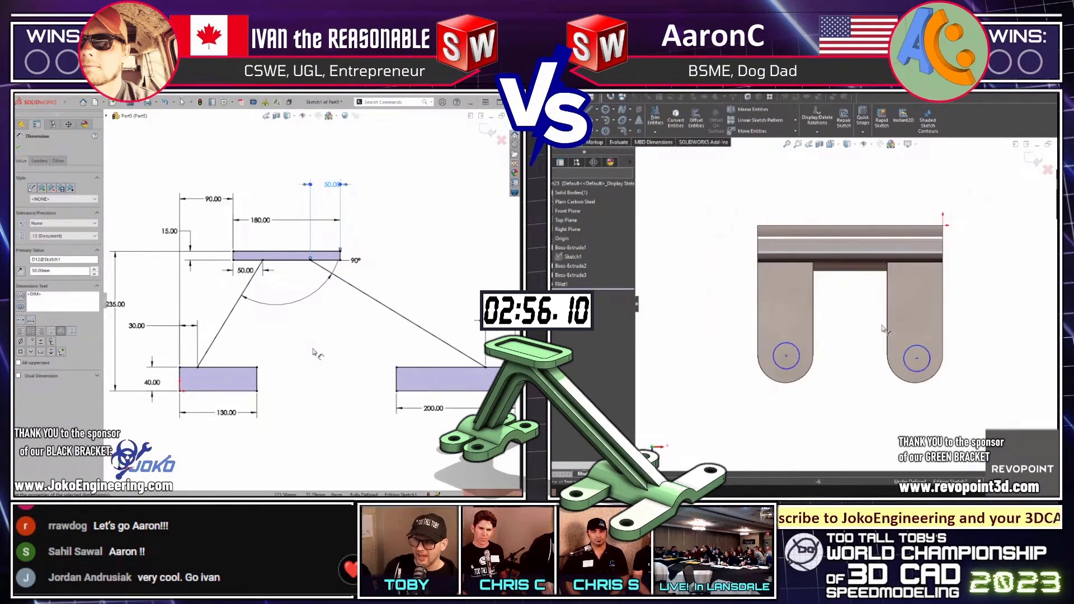
left_click(777, 366)
left_click(741, 413)
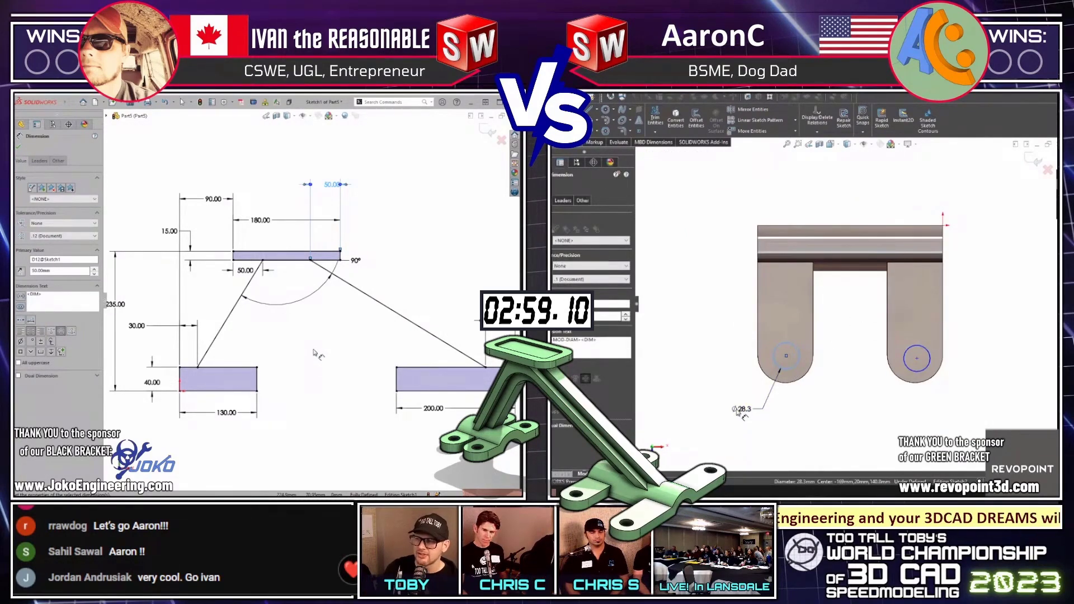
type("25")
key("Return")
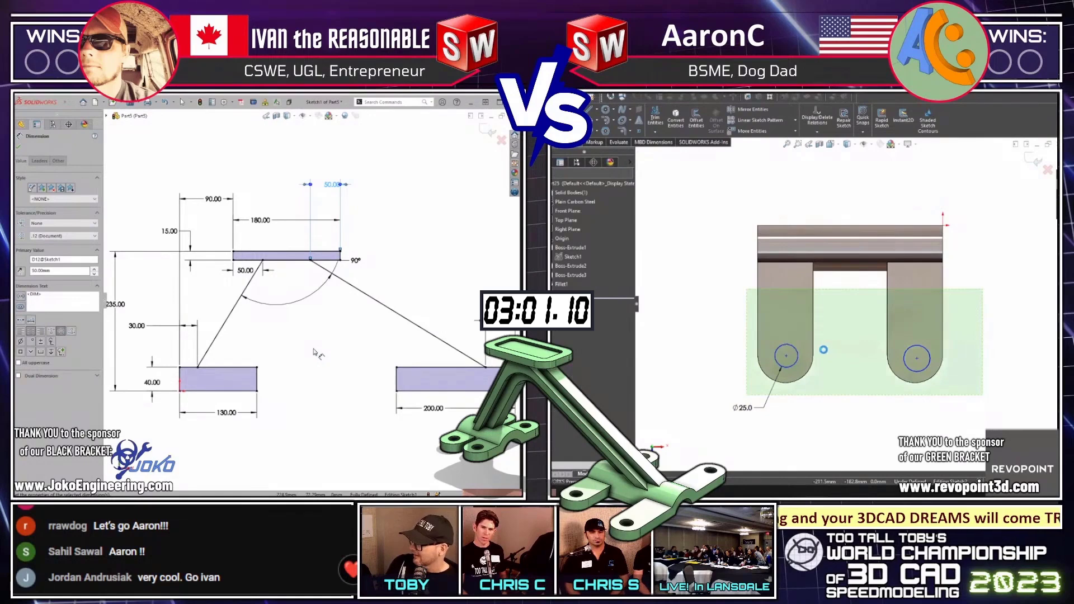
key("ctrl+8")
Make the hole circles equal to each other and to the tab's end arc
key("e")
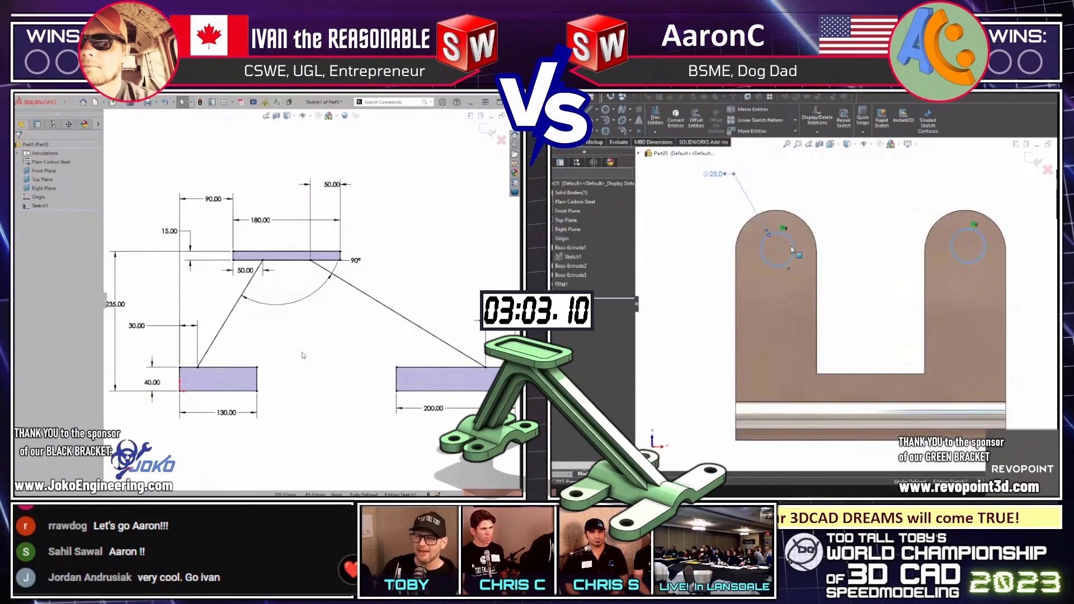
left_click(799, 246)
left_click(812, 231)
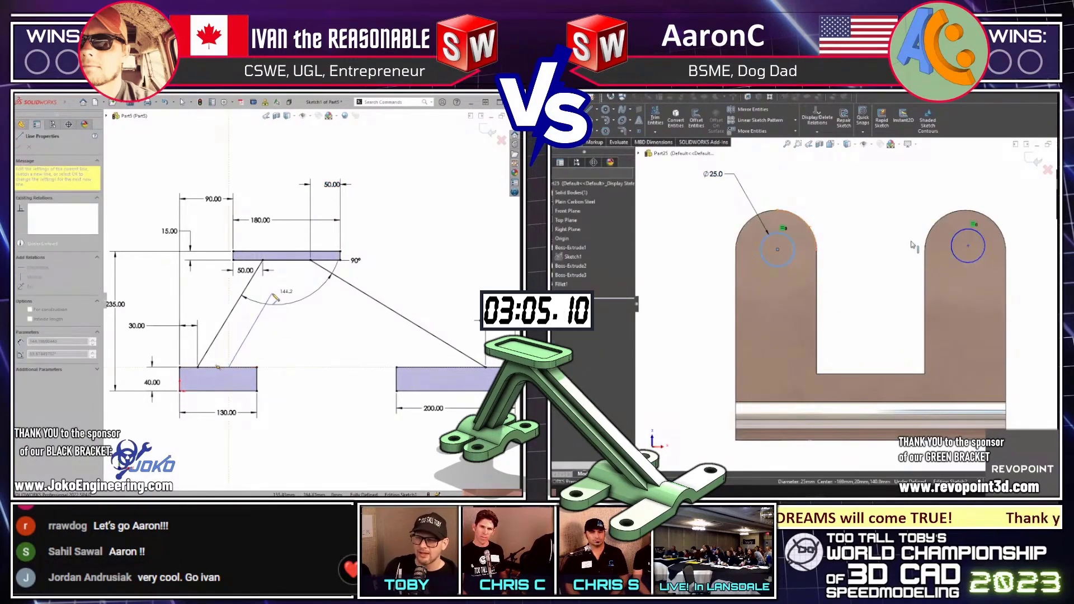
key("e")
Finish the second parallel leg line and cut the holes through the lug tabs
left_click(277, 287)
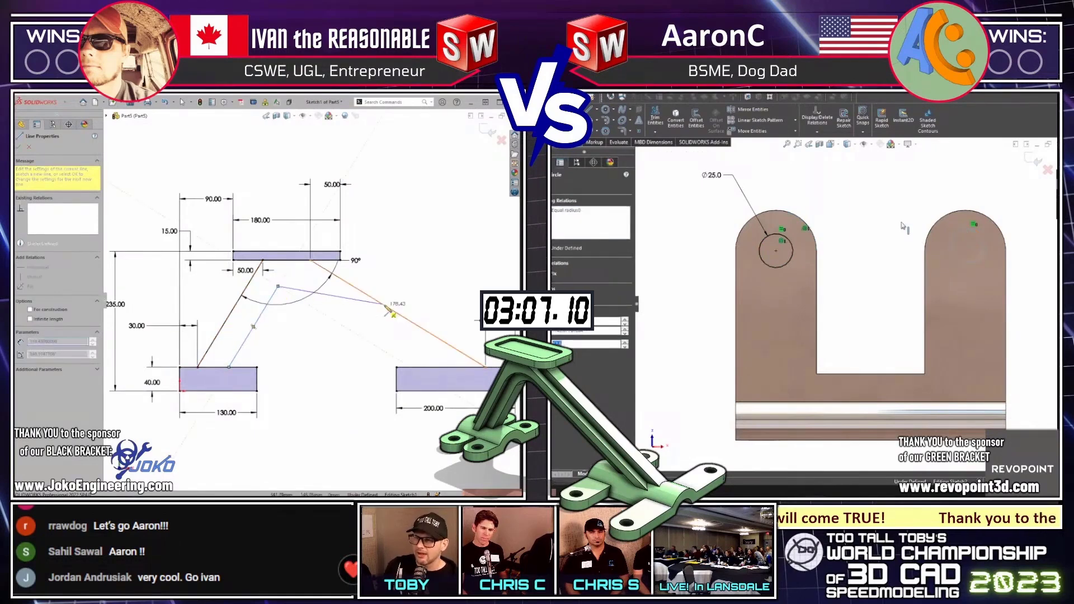
left_click(386, 352)
middle_click_drag(870, 264, 764, 362)
key("Escape")
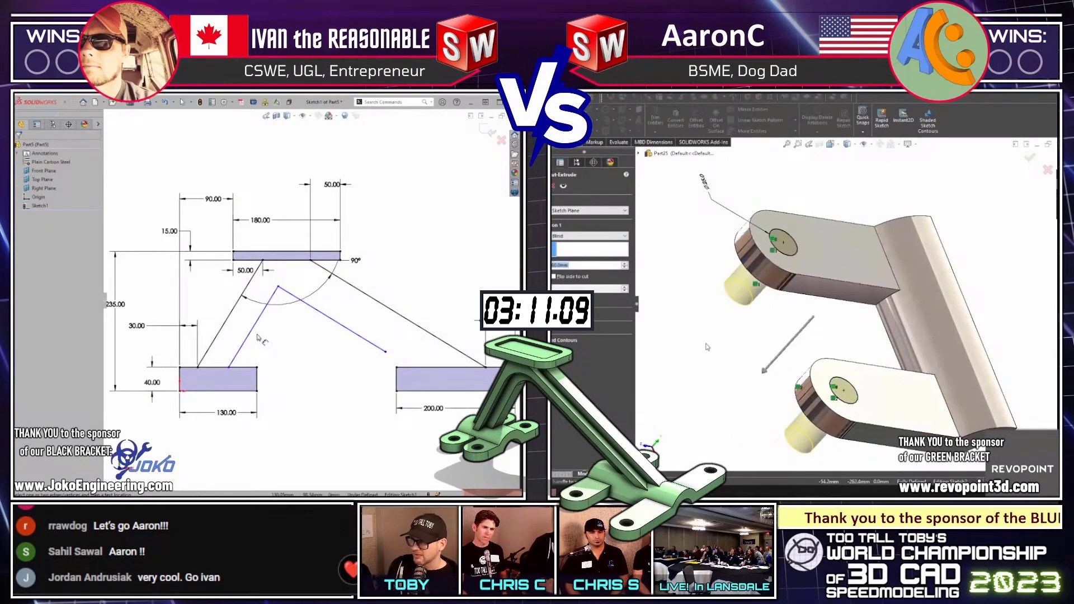
key("Return")
key("ctrl+7")
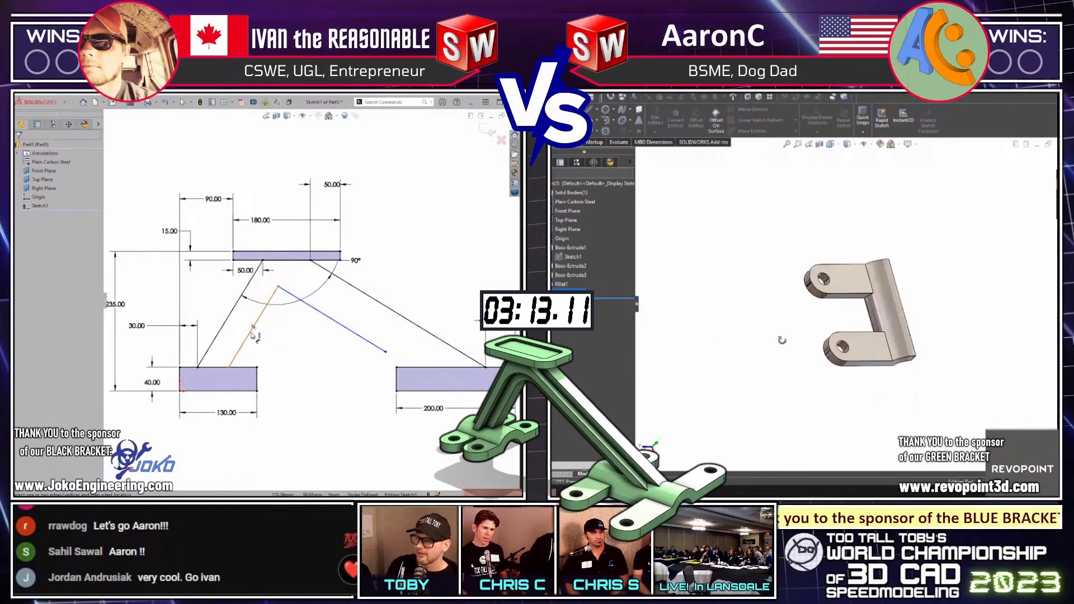
Dimension both angled leg widths to 50 mm
left_click(249, 334)
left_click(223, 325)
left_click(227, 343)
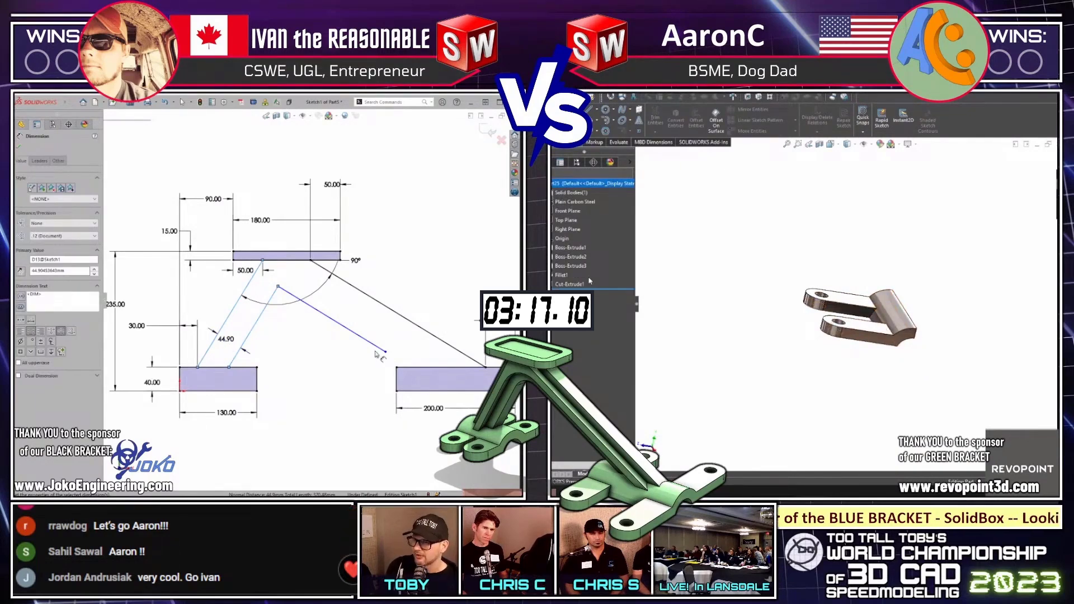
left_click(376, 354)
left_click(399, 316)
left_click(384, 333)
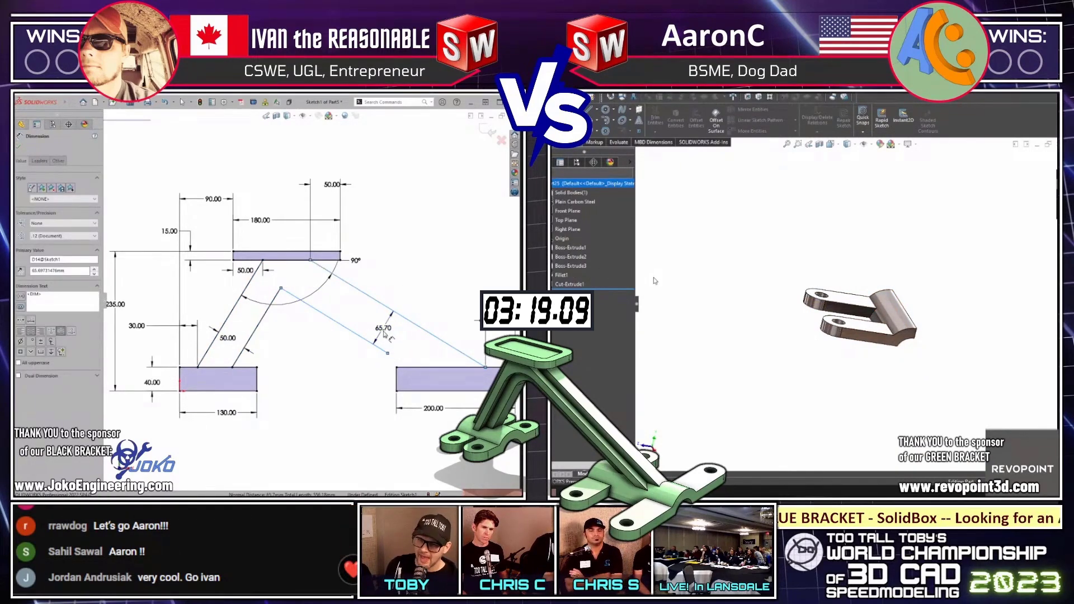
type("50")
key("Return")
Snap the loose leg endpoint onto the foot's top edge and fillet the top leg corner at R40
left_click(424, 364)
left_click_drag(432, 371, 429, 372)
left_click(306, 364)
key("s")
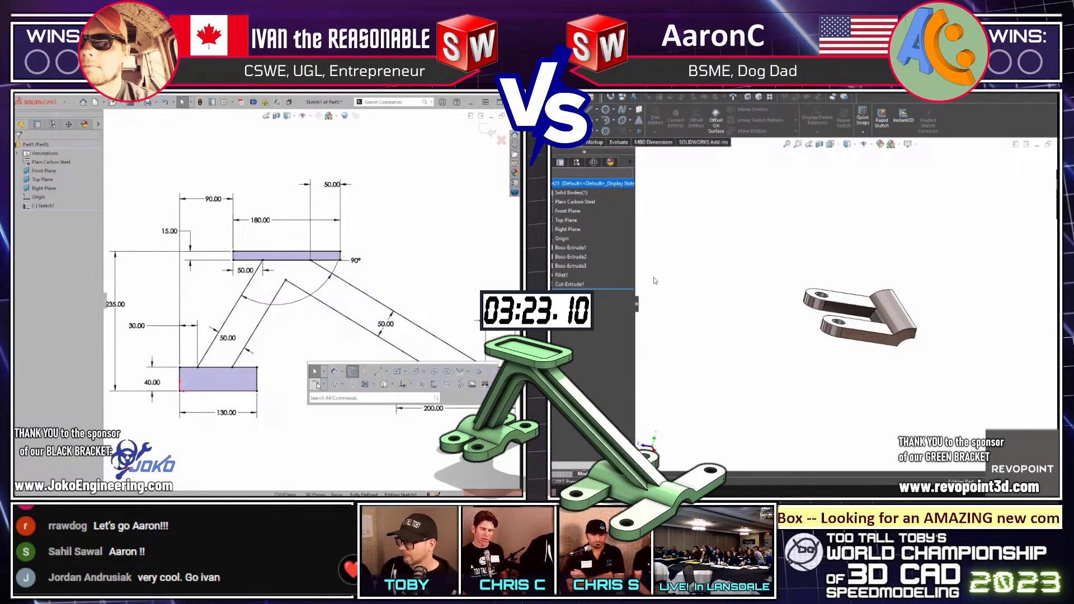
left_click(314, 384)
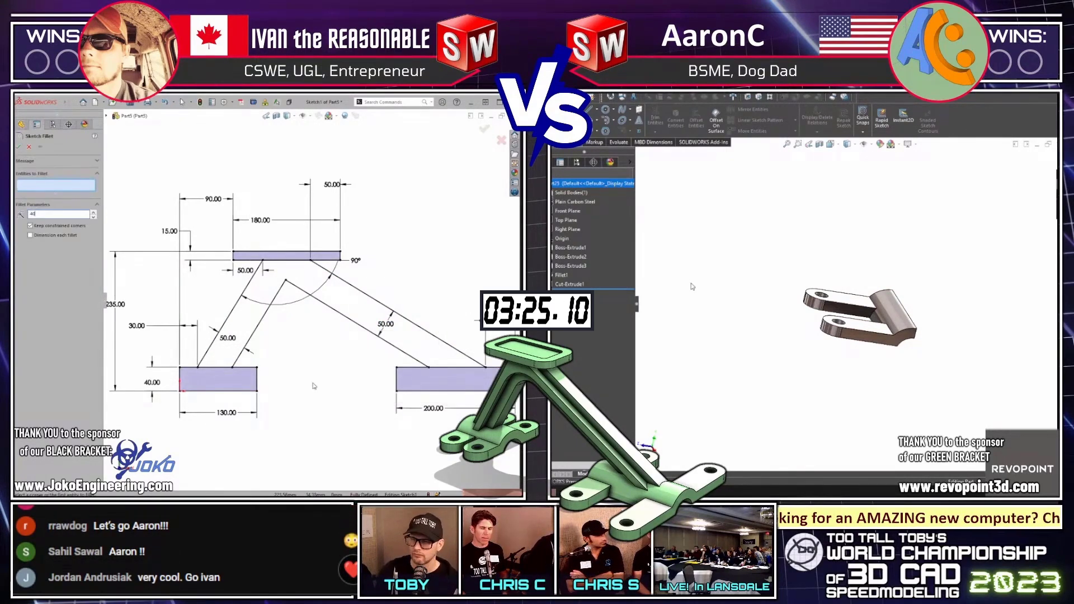
left_click(286, 282)
key("Return")
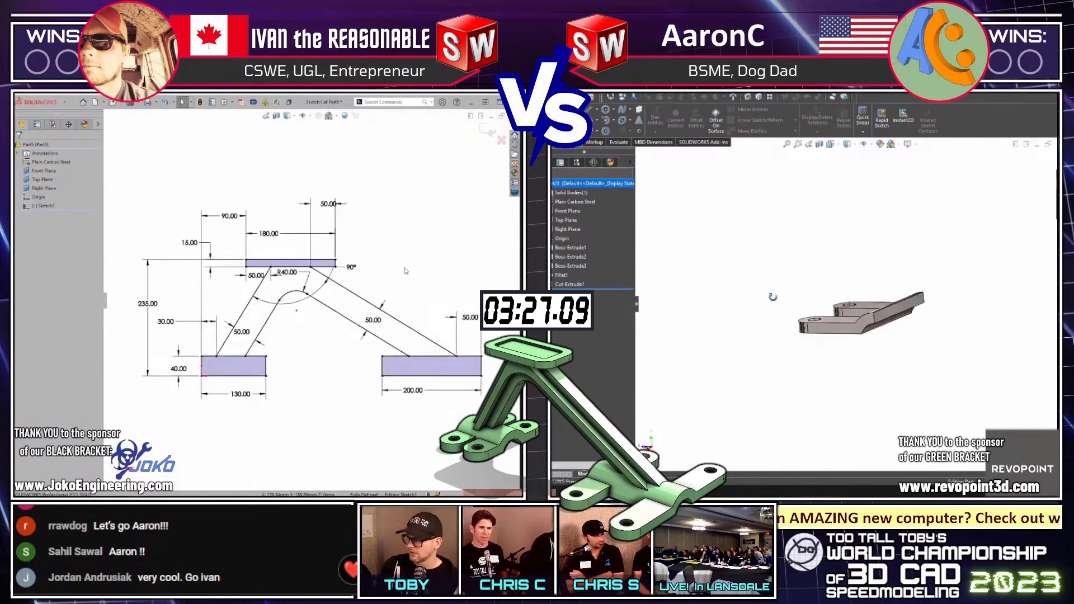
Select the lug tab end faces on the H-shaped part for a translating Move Face
middle_click_drag(679, 288, 696, 290)
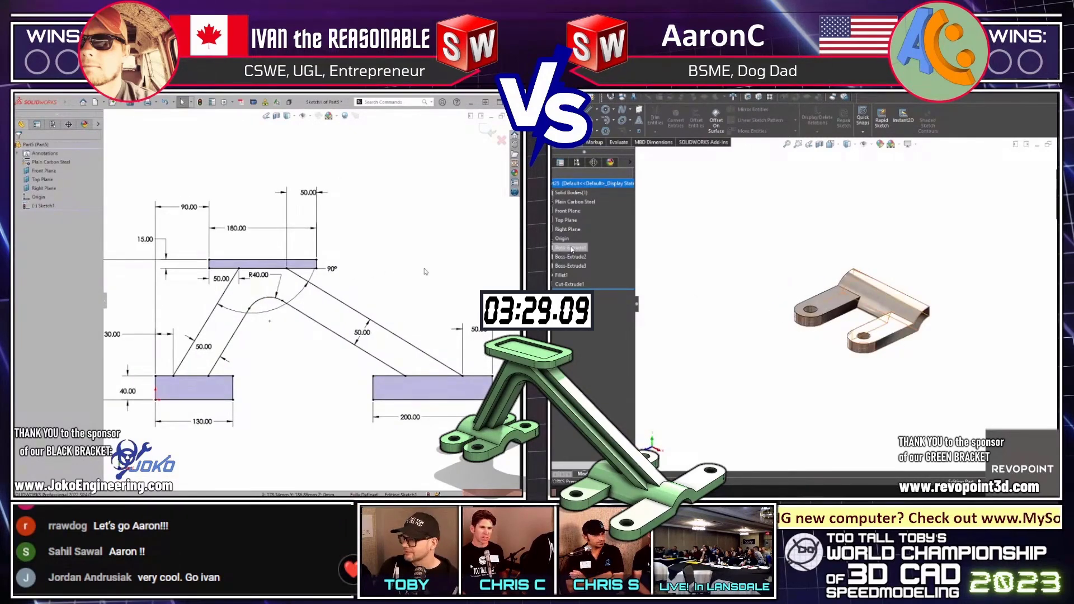
scroll(414, 269, "up", 1)
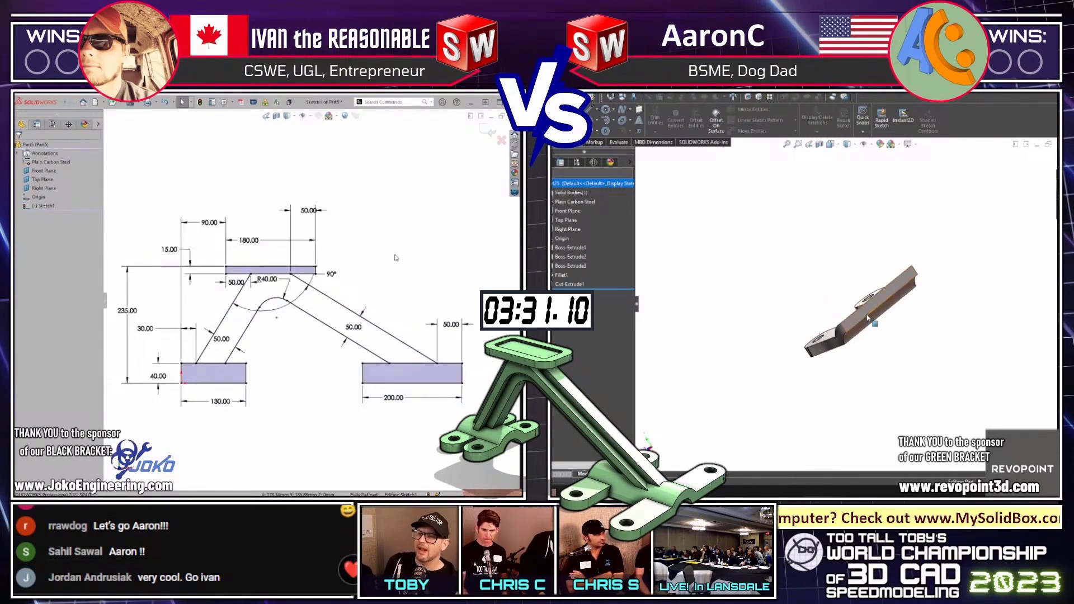
left_click(692, 305)
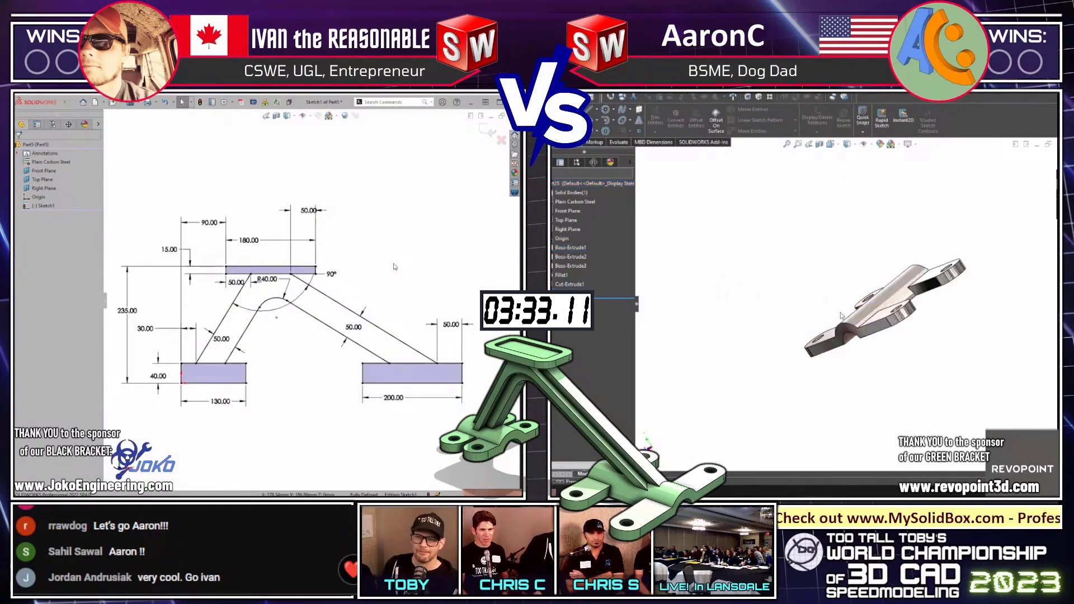
key("ctrl+7")
scroll(382, 267, "up", 1)
key("s")
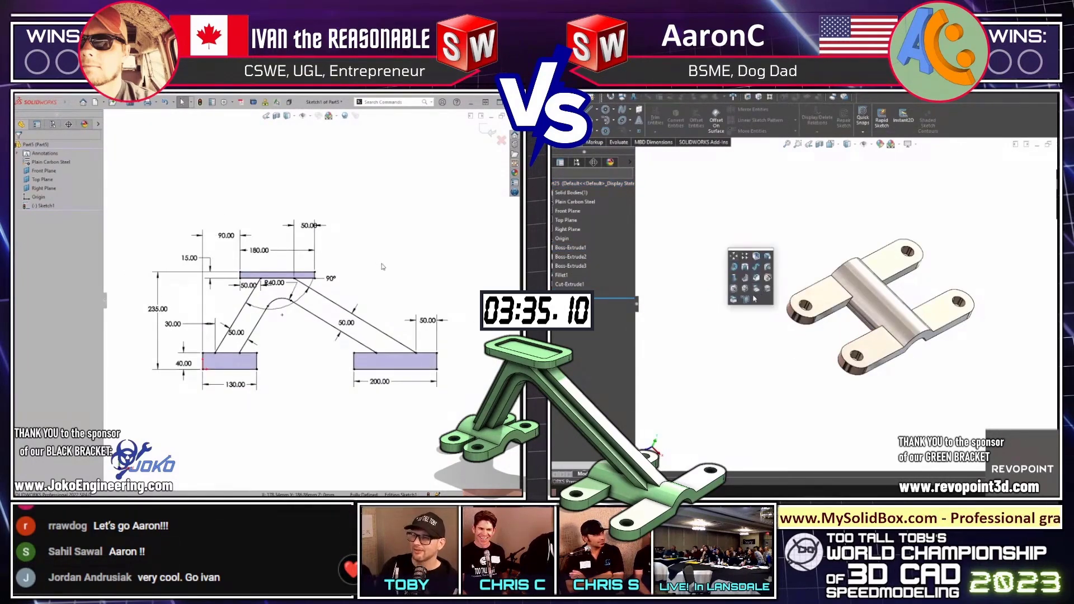
left_click(754, 298)
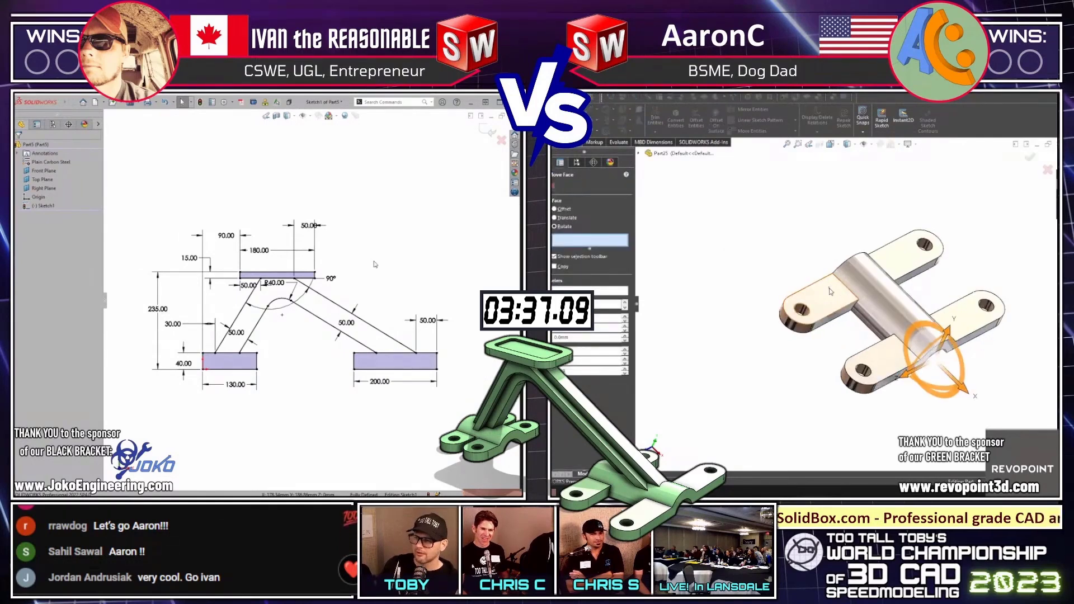
left_click(787, 321)
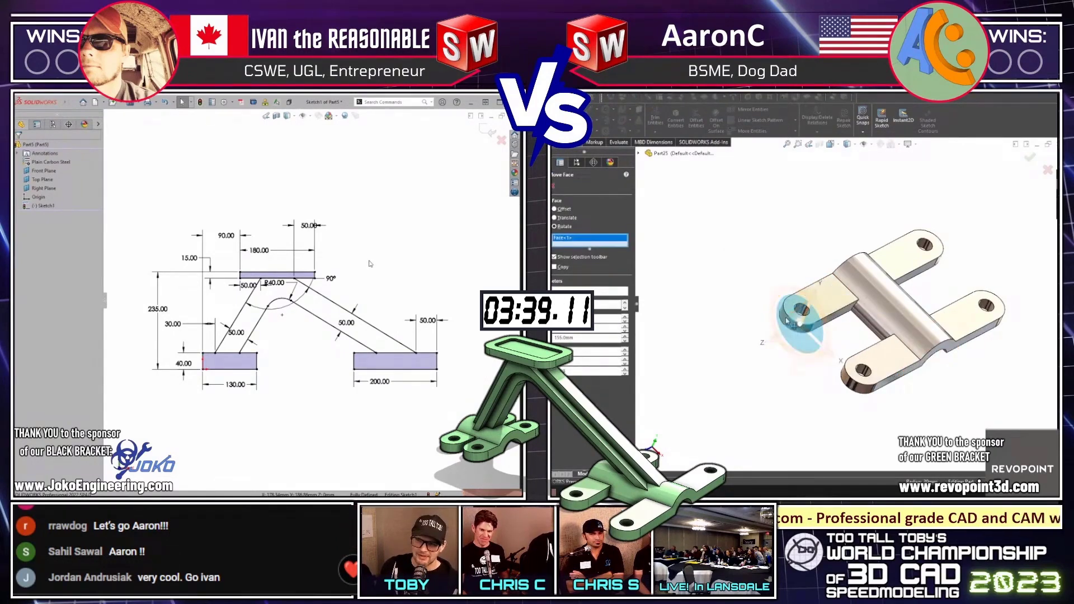
scroll(787, 321, "down", 3)
left_click(810, 319)
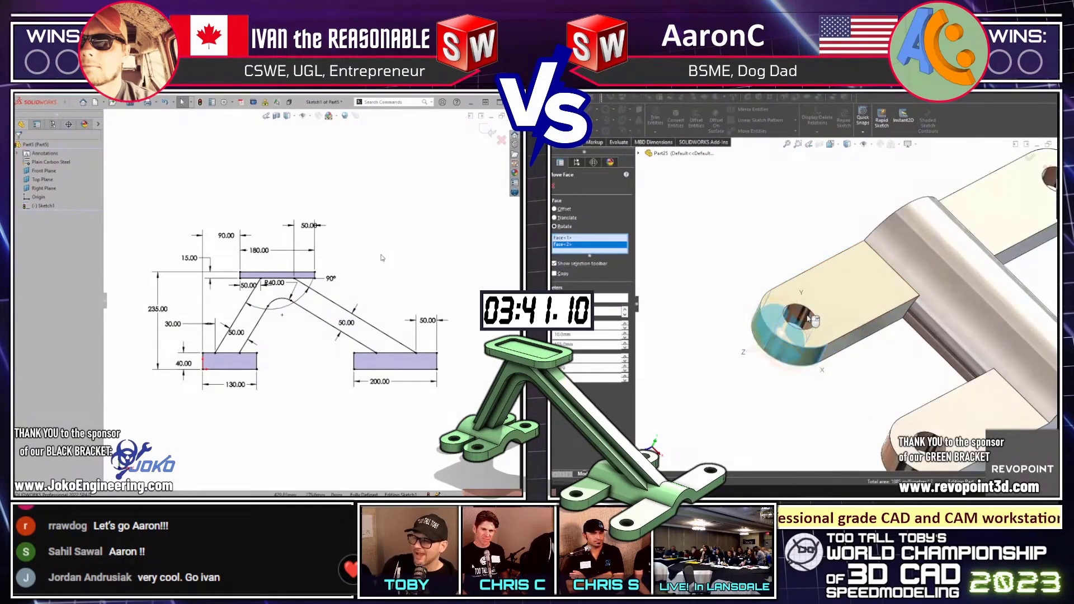
left_click(812, 320)
middle_click_drag(386, 256, 356, 288)
left_click(567, 220)
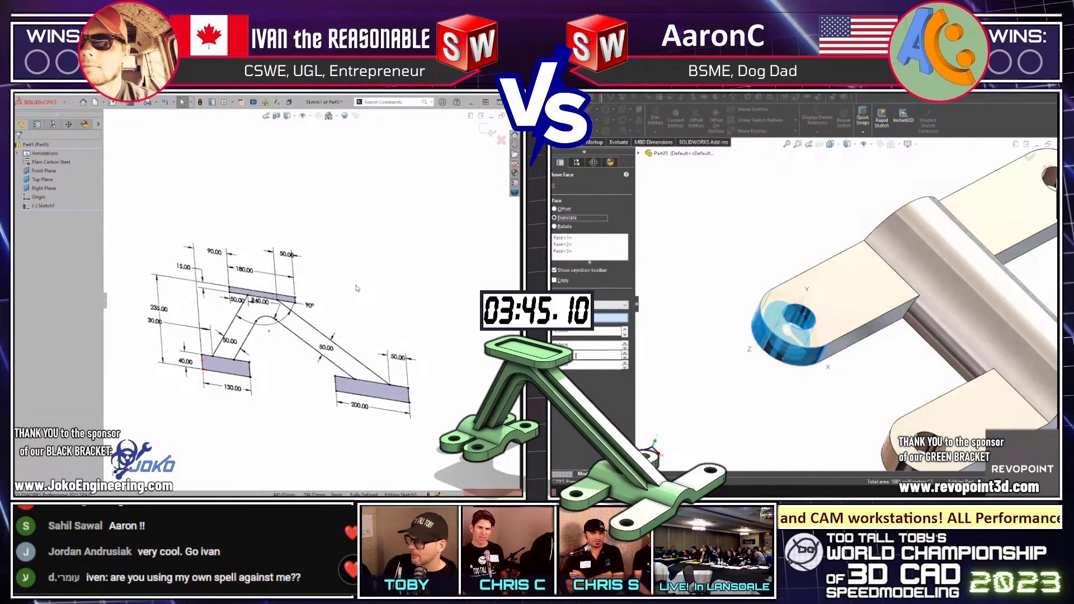
Extrude the bracket sketch regions 30 mm Mid Plane, including the foot rectangle, and apply the face move
key("e")
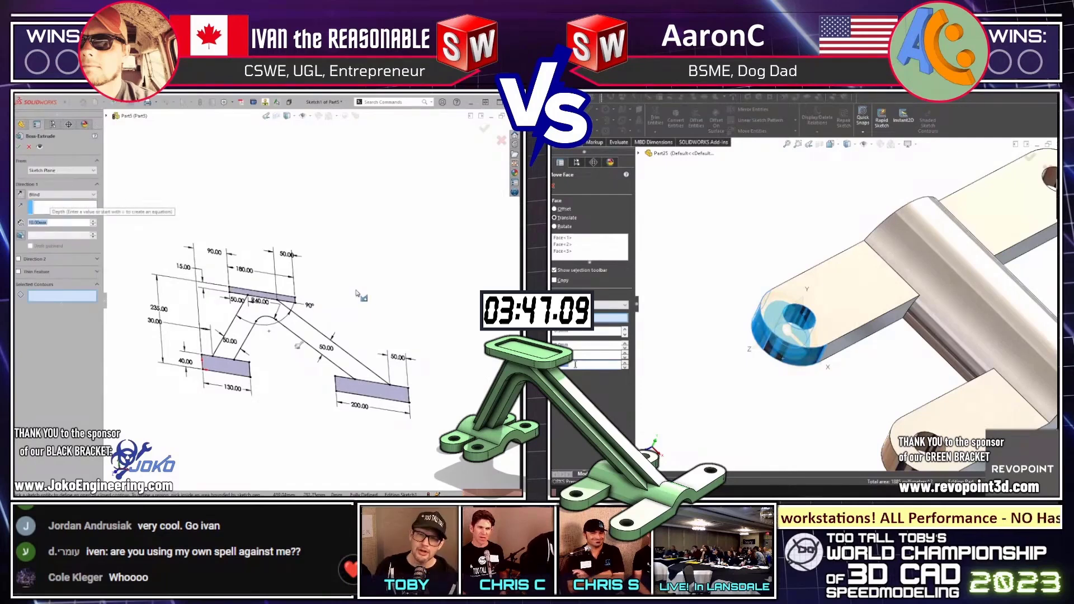
type("30")
right_click(392, 364)
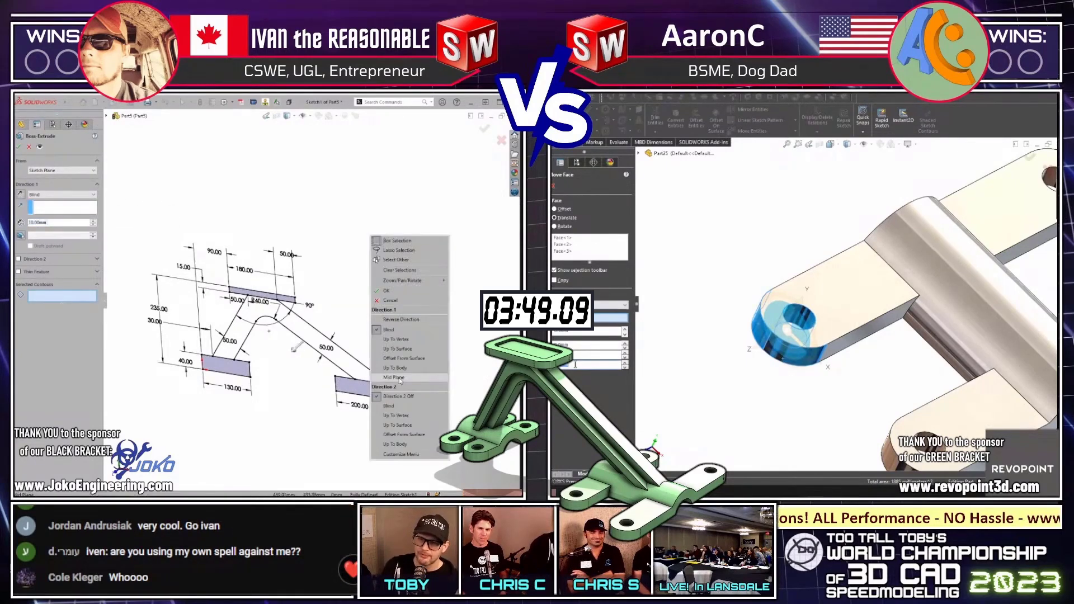
left_click(398, 378)
left_click(358, 389)
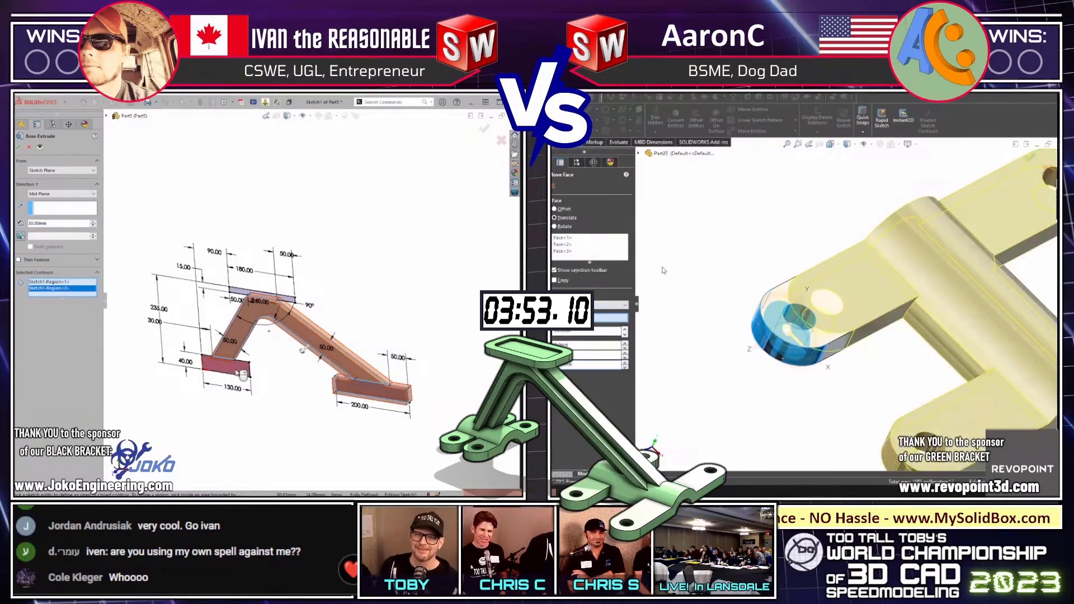
key("Return")
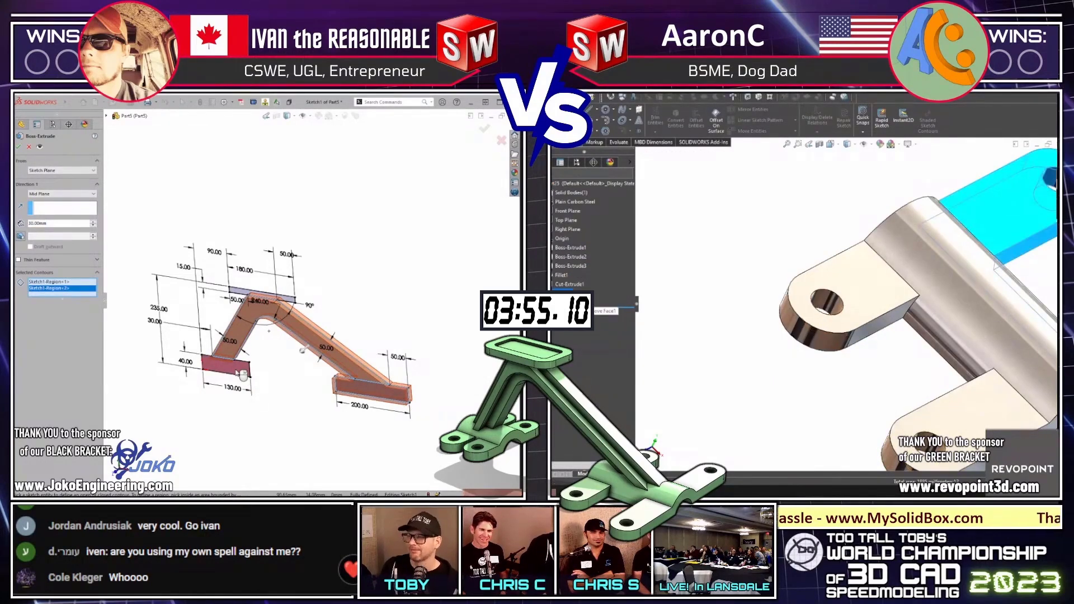
left_click(242, 373)
key("ctrl+7")
scroll(861, 313, "up", 3)
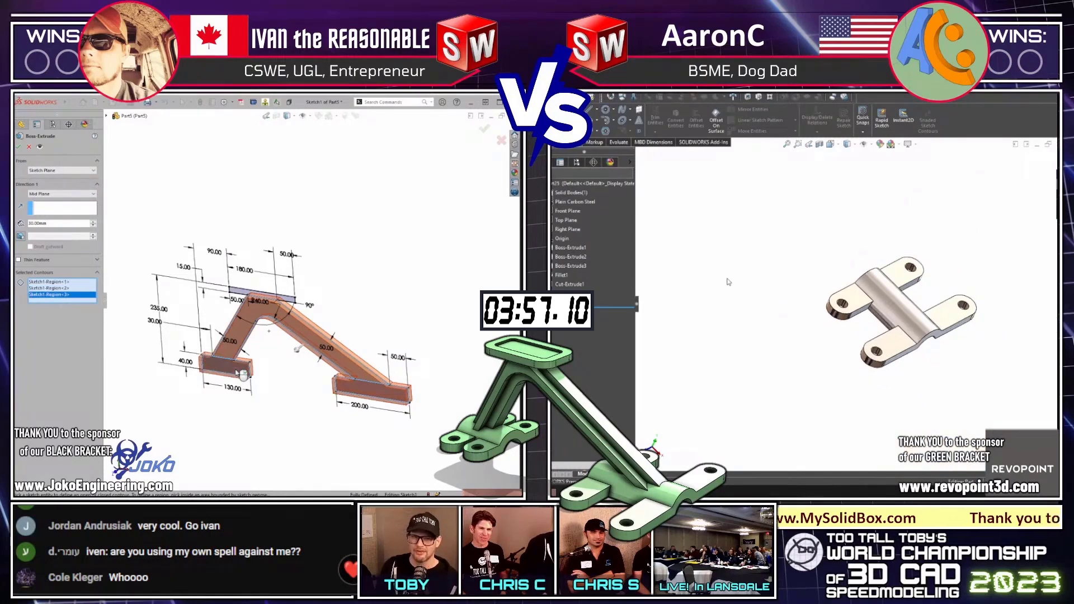
key("Return")
Measure the spacing between the H-part's two holes to confirm 220 mm
key("m")
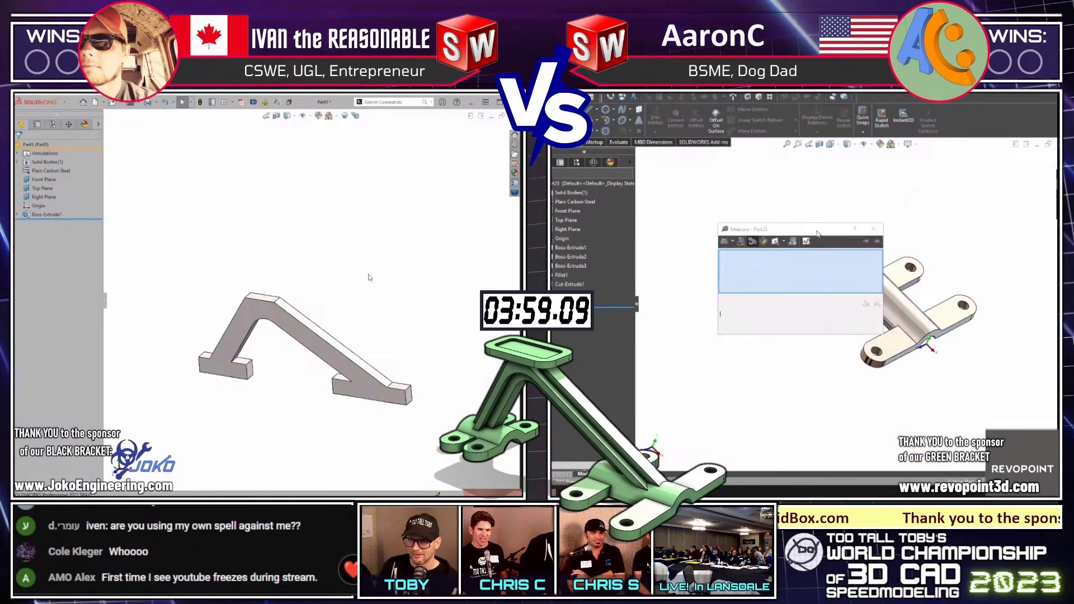
left_click_drag(817, 234, 973, 157)
key("ctrl+1")
scroll(889, 269, "up", 2)
left_click(17, 214)
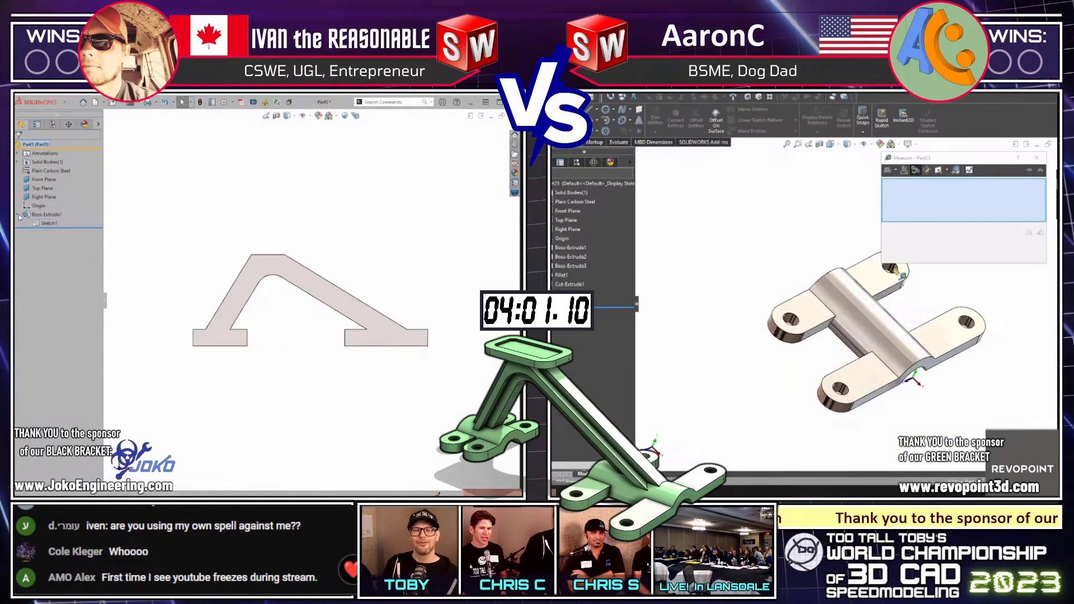
left_click(889, 269)
double_click(42, 224)
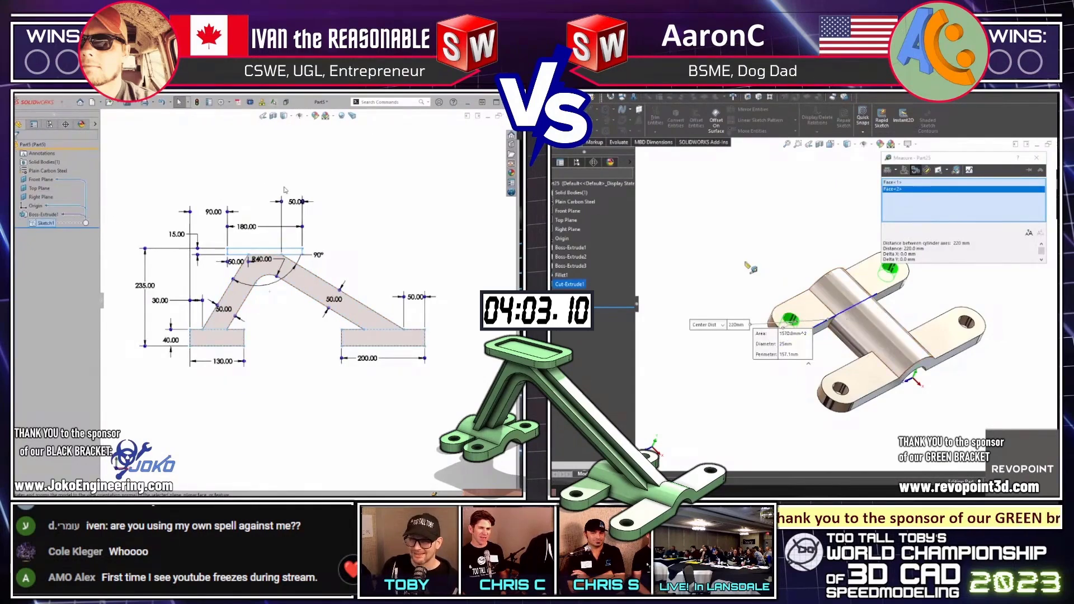
key("Escape")
key("z")
Extrude the top pad rectangle as Boss-Extrude2 and begin a line sketch on the Front Plane
left_click(282, 251)
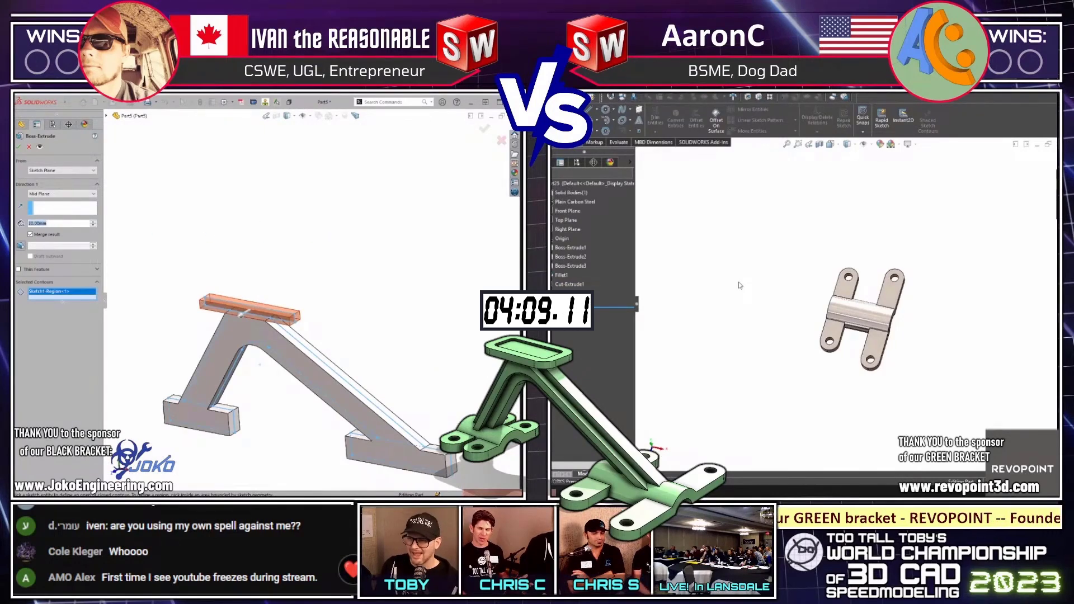
key("Return")
scroll(783, 288, "down", 2)
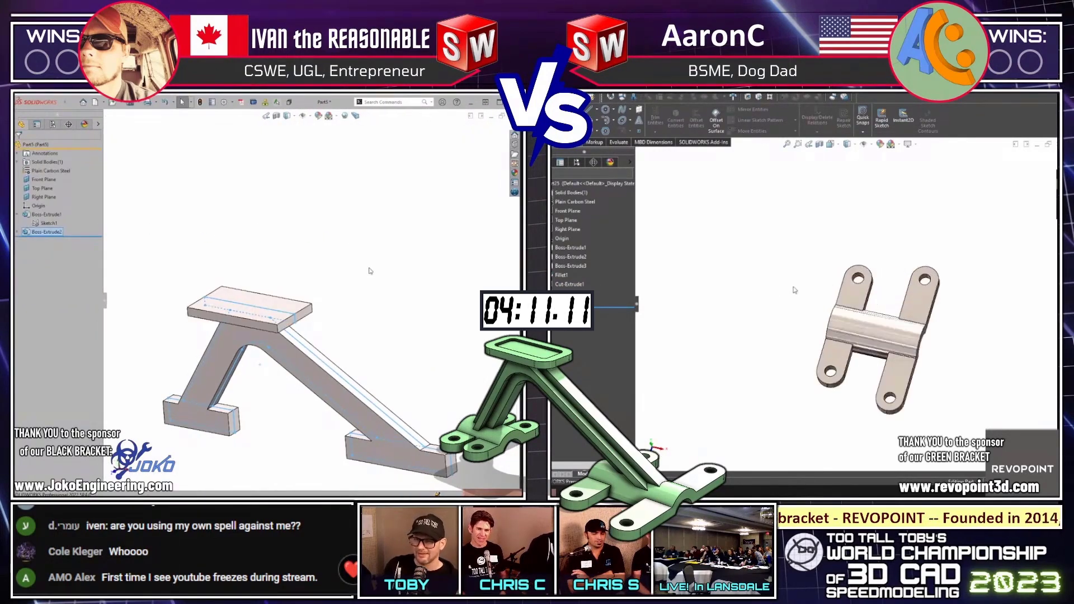
key("ctrl+1")
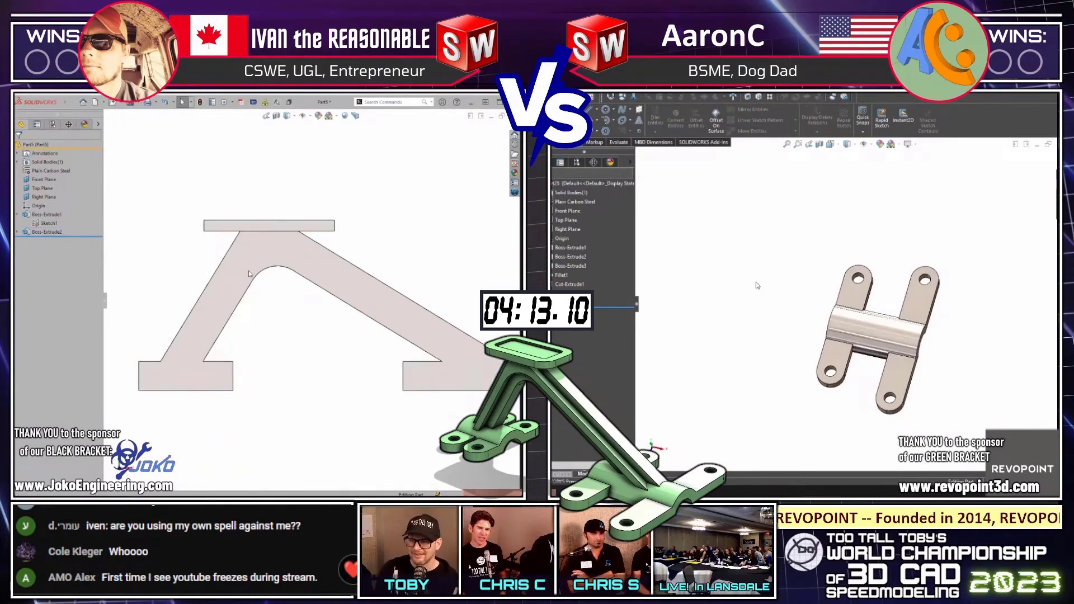
left_click(249, 273)
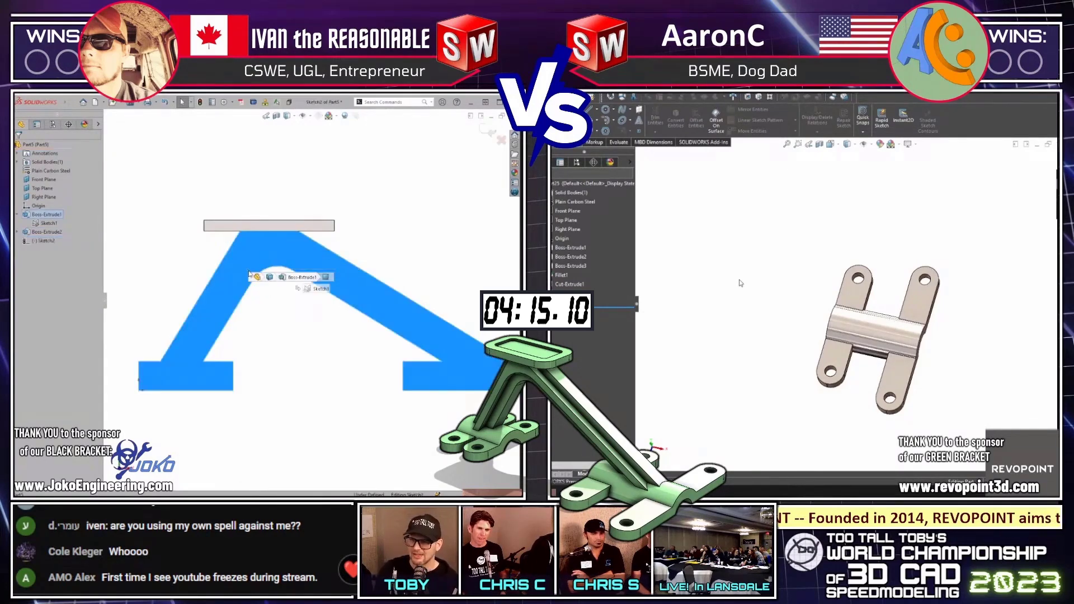
left_click(576, 212)
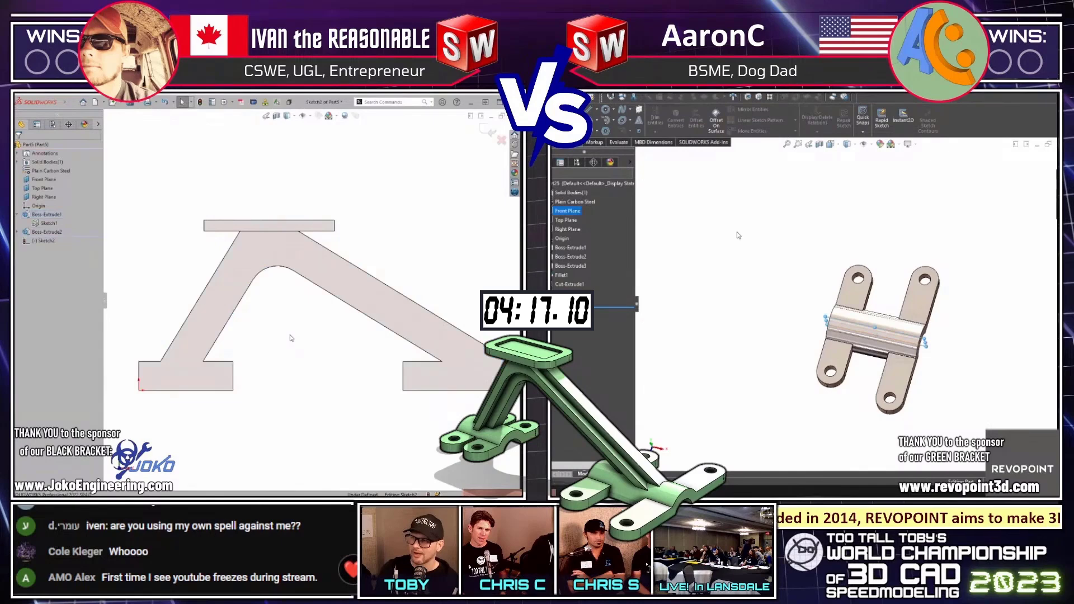
key("l")
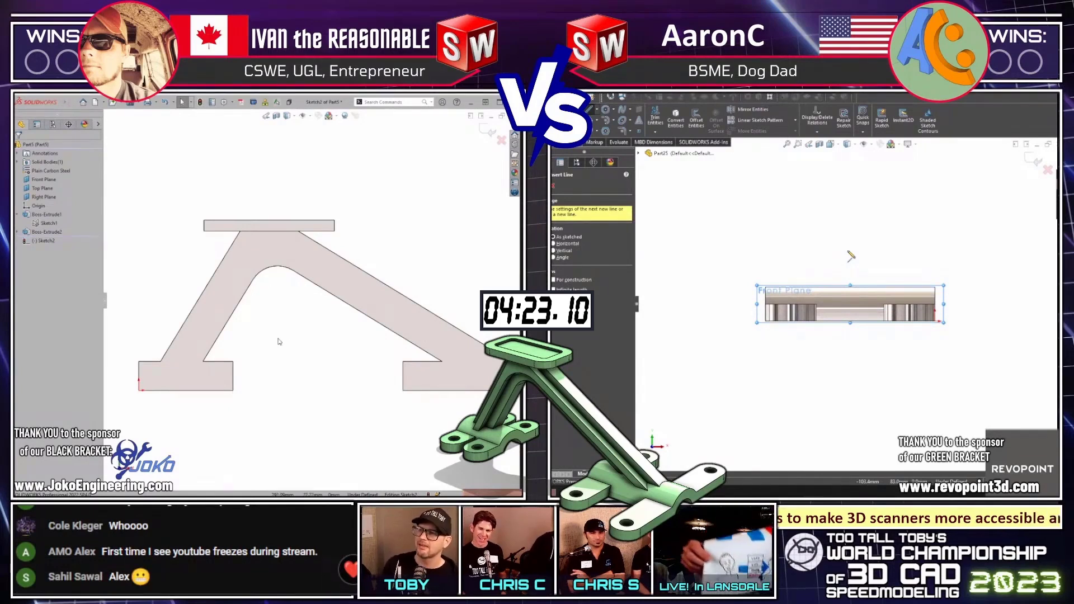
Offset the right and left leg edges 15.00 mm inward
key("s")
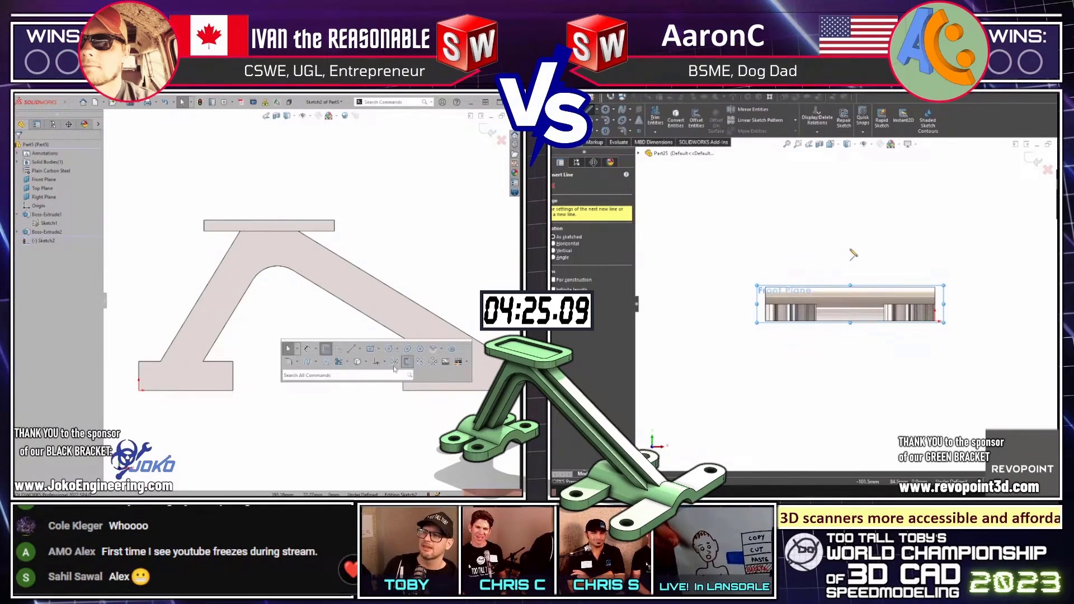
left_click(407, 361)
key("Return")
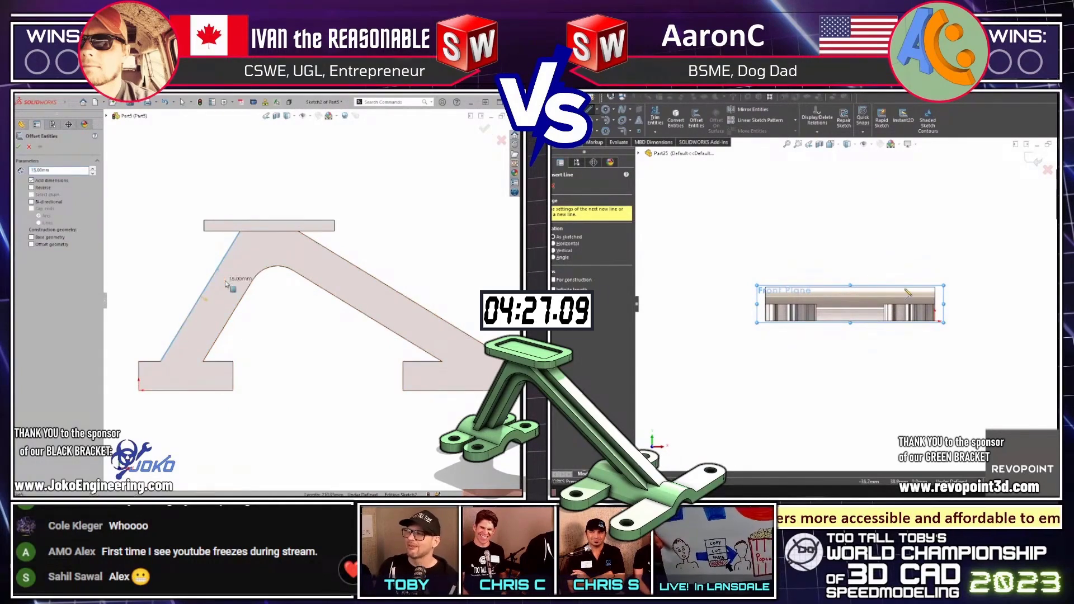
key("Return")
left_click(308, 266)
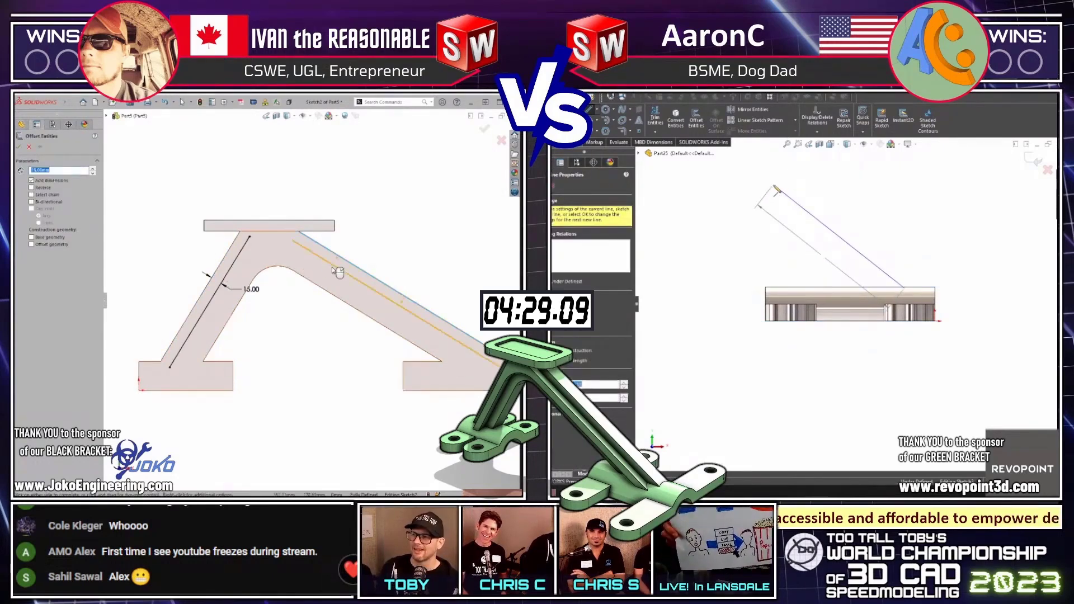
key("Return")
key("Return")
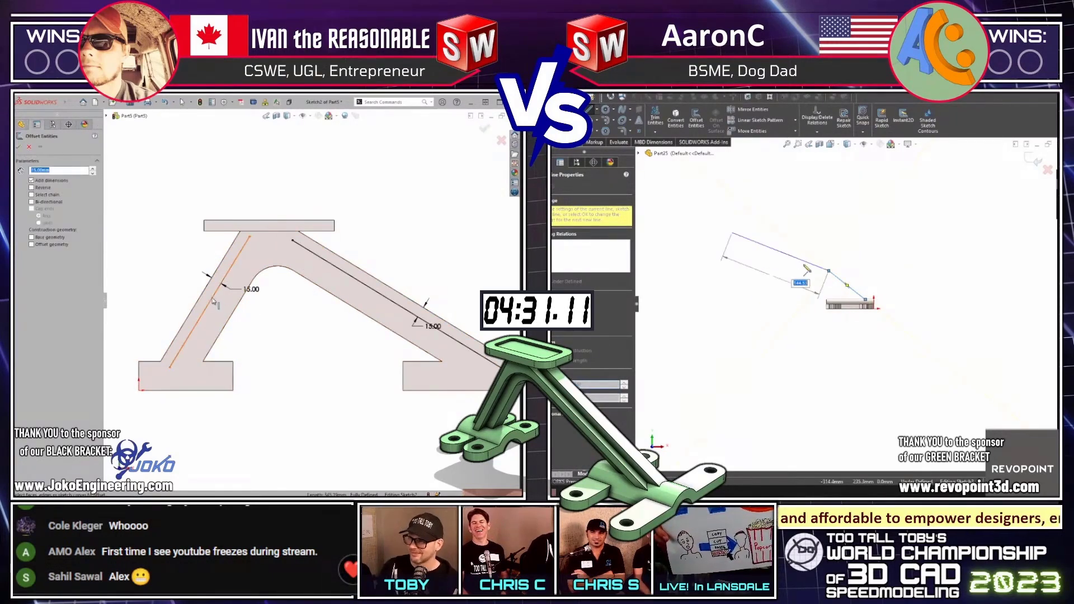
left_click(220, 303)
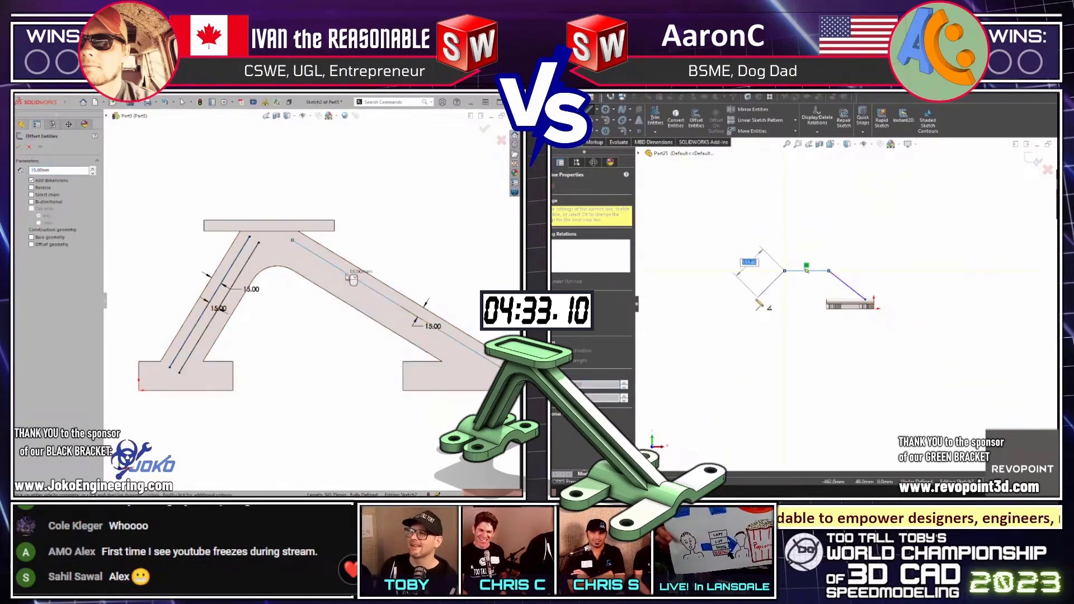
key("Return")
scroll(753, 305, "down", 2)
left_click(397, 306)
key("Escape")
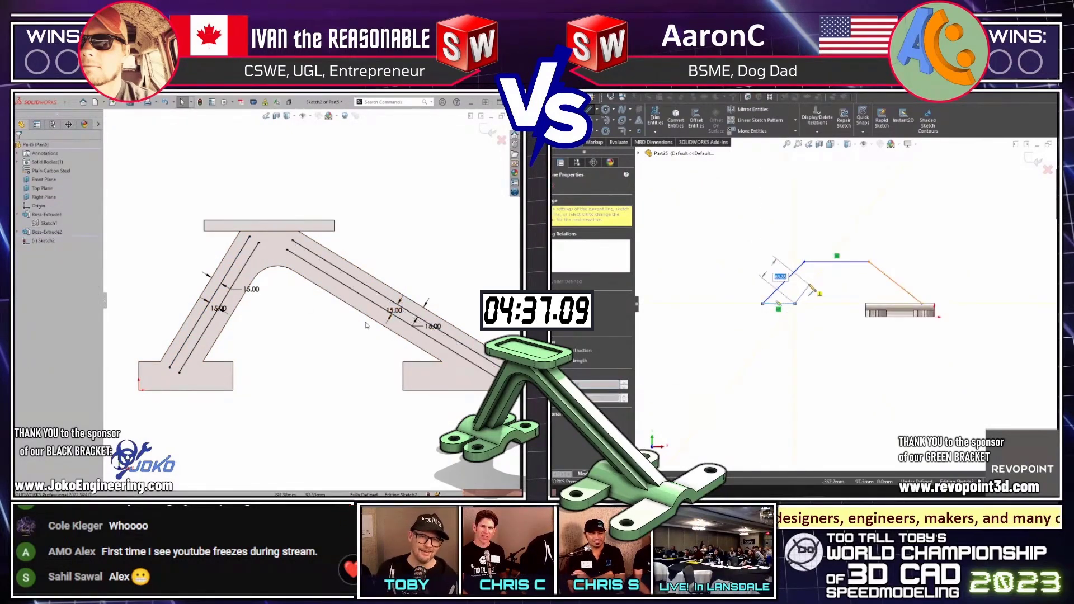
Draw a tangent arc and a line to the slanted edge in the other part's sketch
scroll(820, 282, "down", 3)
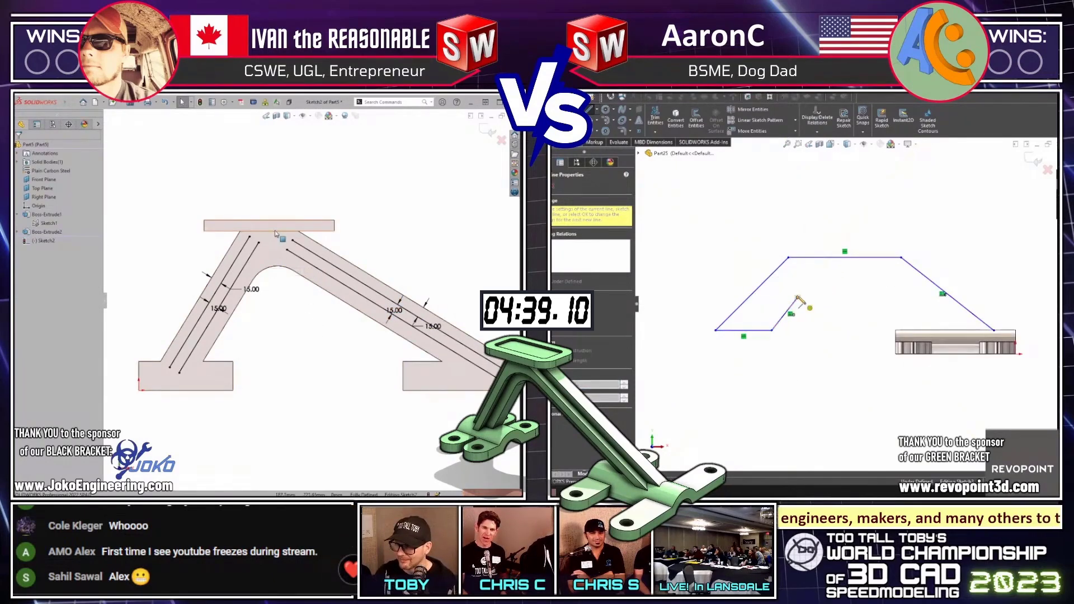
left_click(871, 294)
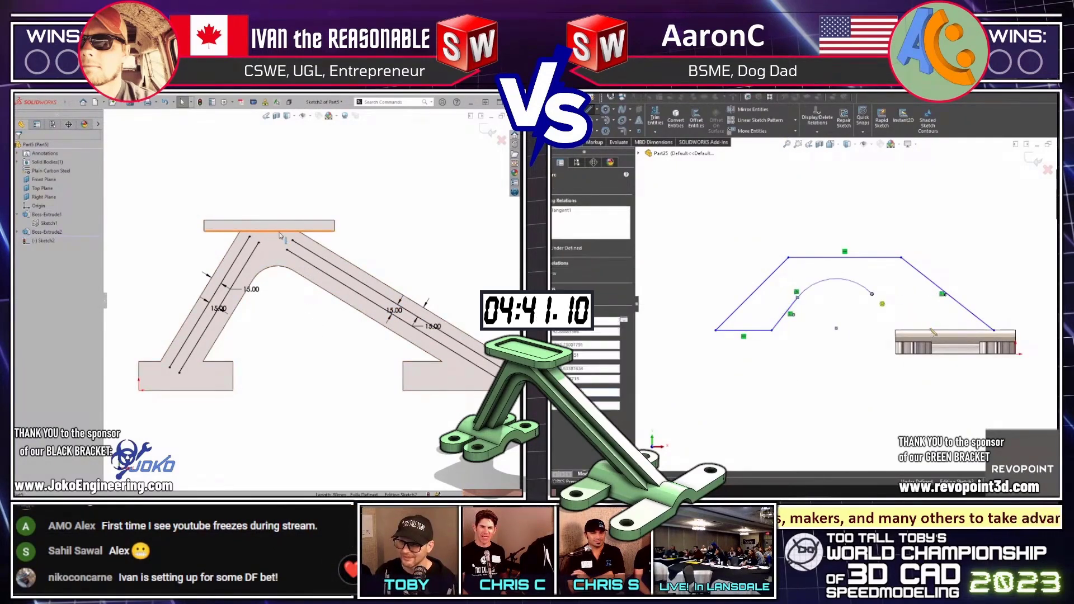
key("t")
left_click(932, 324)
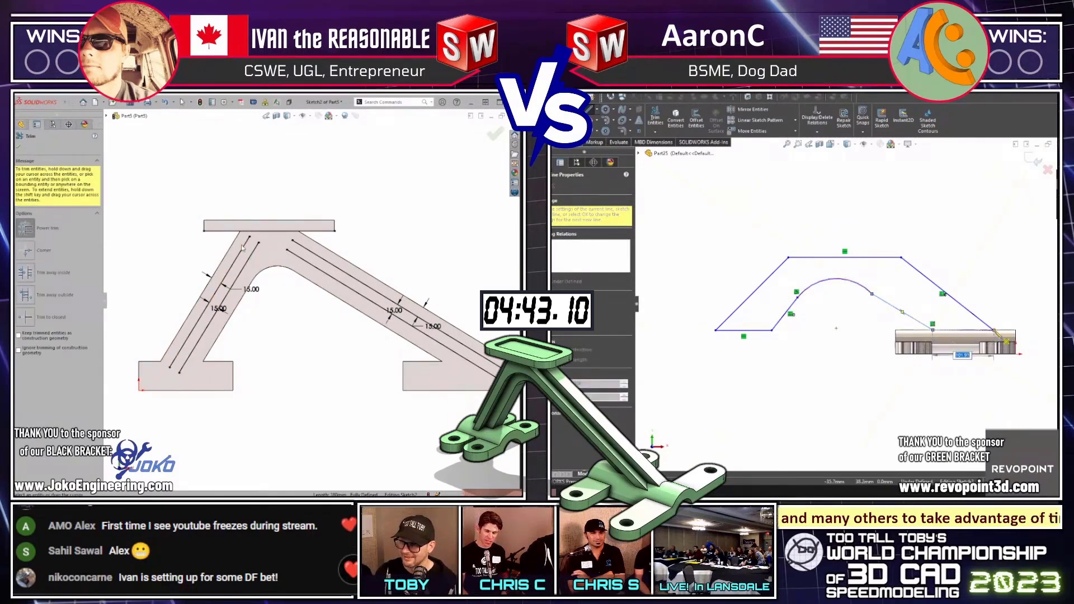
Make the two lines equal and the slanted lines parallel in the other sketch
key("Escape")
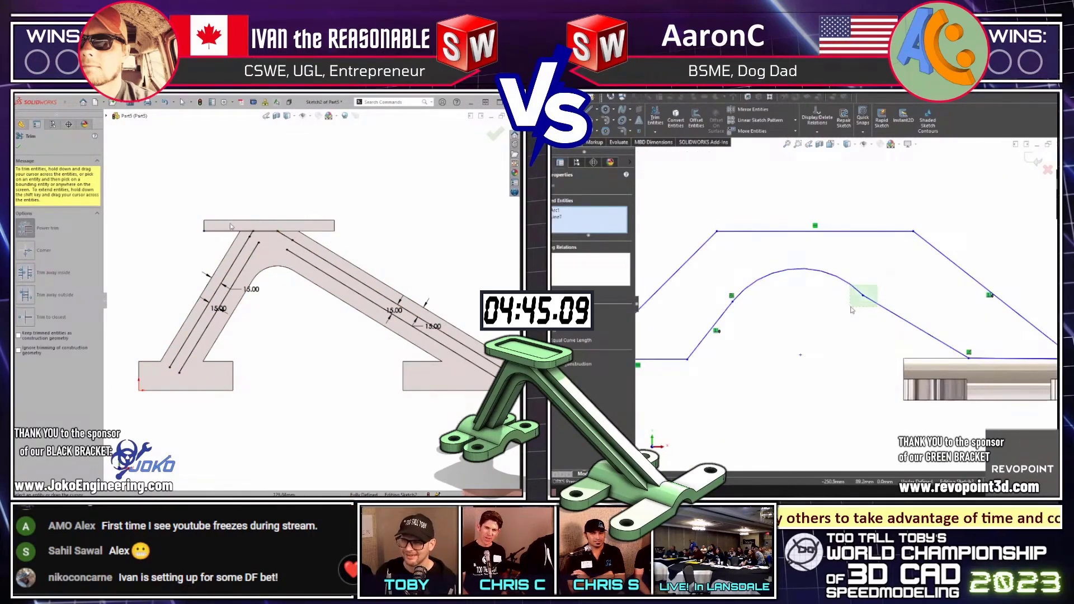
key("Escape")
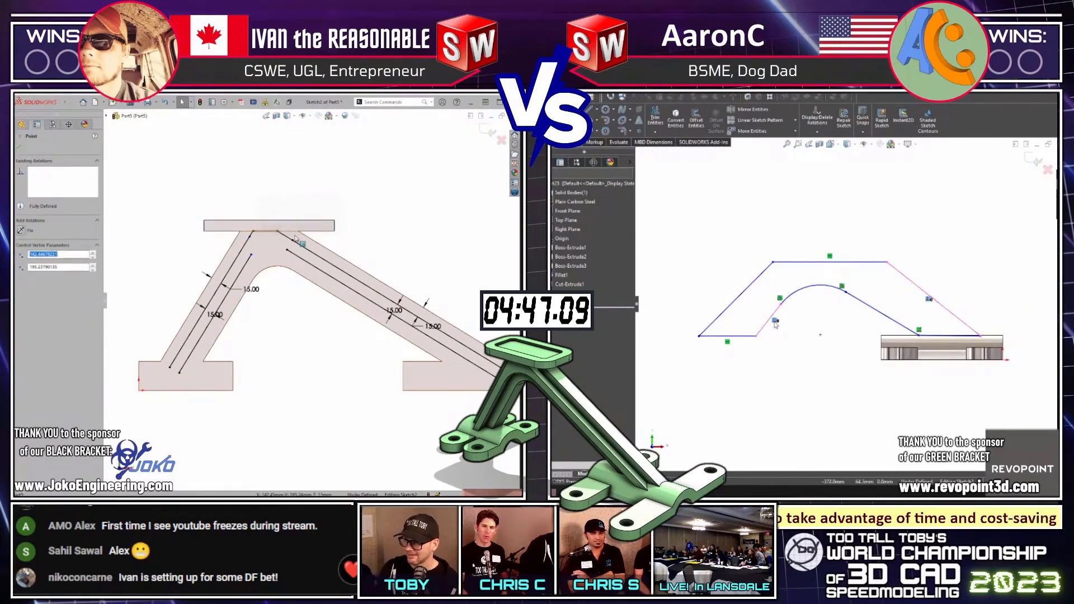
left_click(739, 293)
left_click(894, 321, "ctrl")
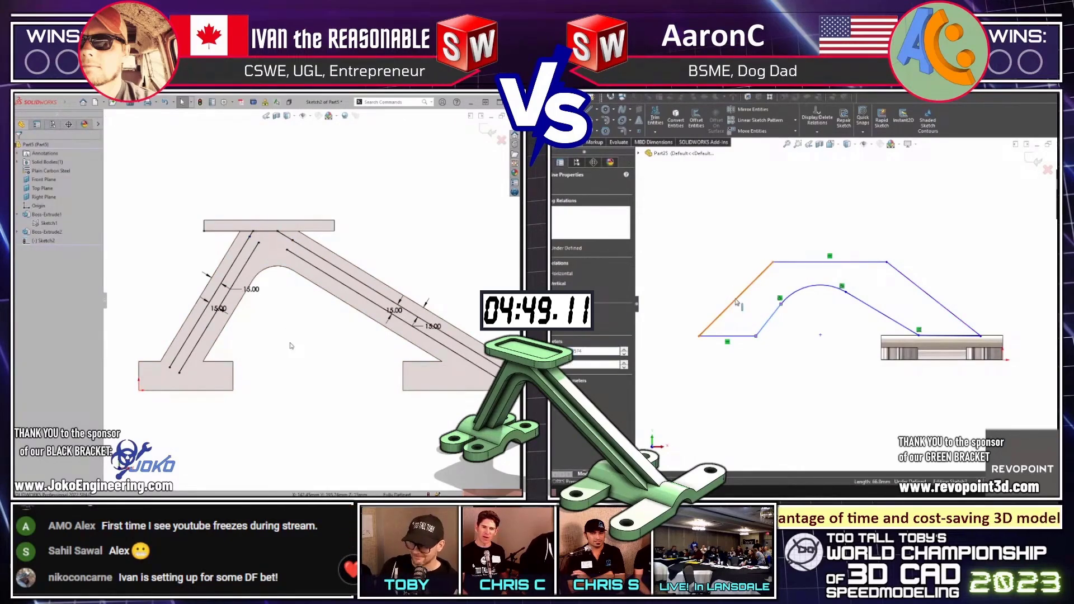
scroll(277, 210, "down", 2)
left_click(299, 256)
left_click_drag(887, 321, 888, 322)
left_click(852, 339)
Make the offset lines' top endpoints coincident
left_click(291, 268)
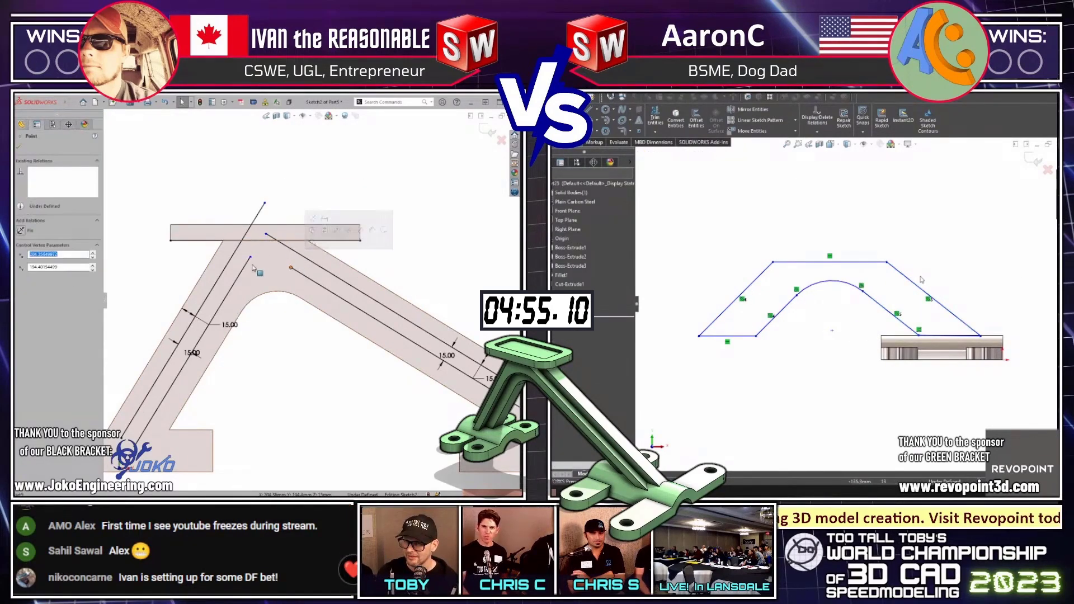
scroll(872, 330, "down", 2)
left_click(266, 234, "ctrl")
left_click(299, 214)
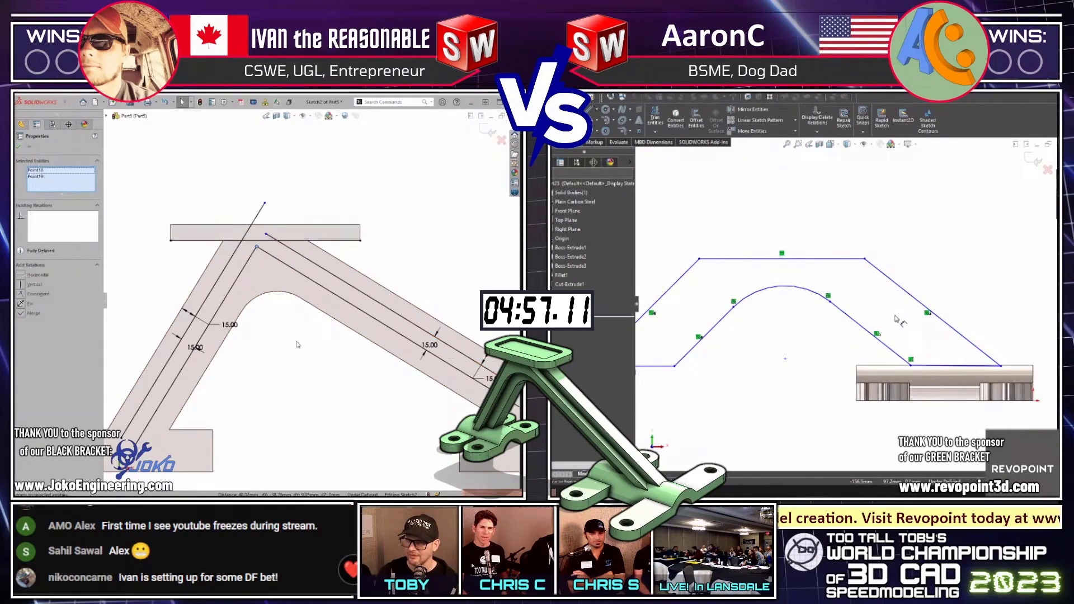
key("Escape")
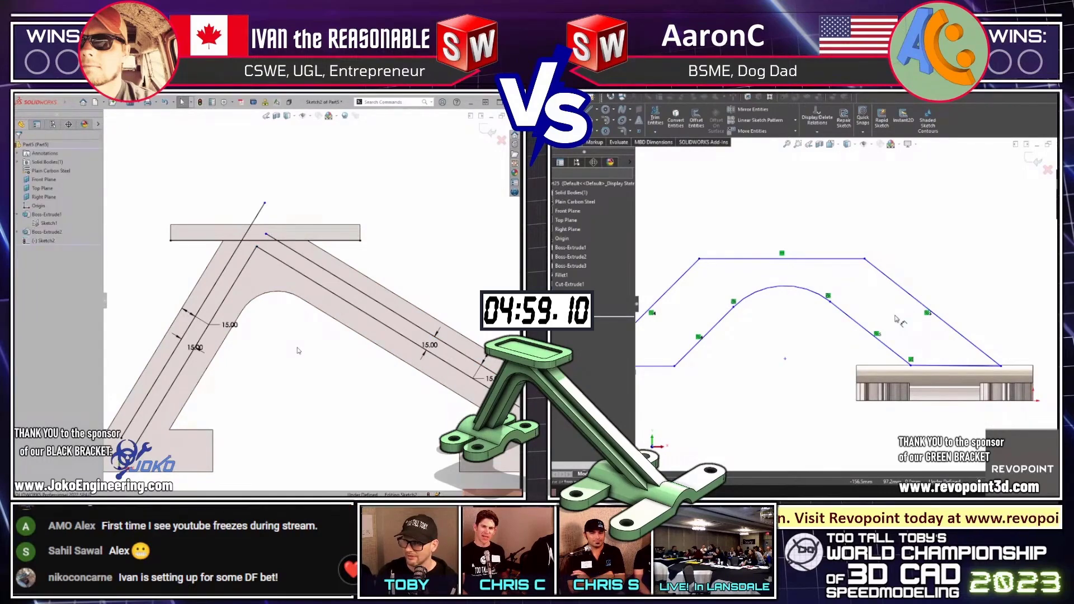
Round the offset lines' top corner with an R60 sketch fillet
key("f")
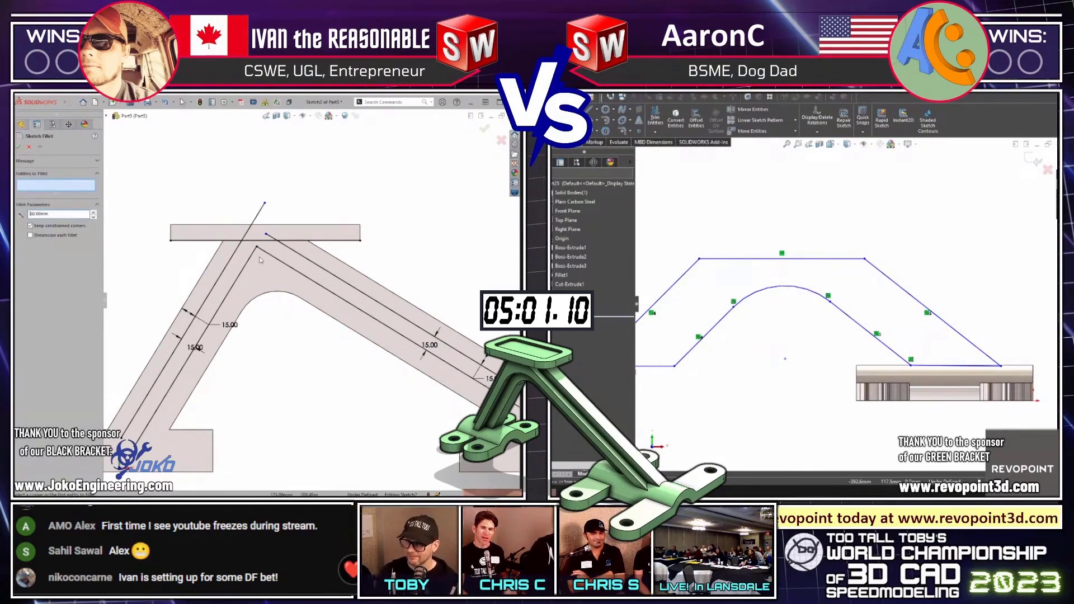
left_click(257, 251)
key("Escape")
scroll(335, 293, "down", 1)
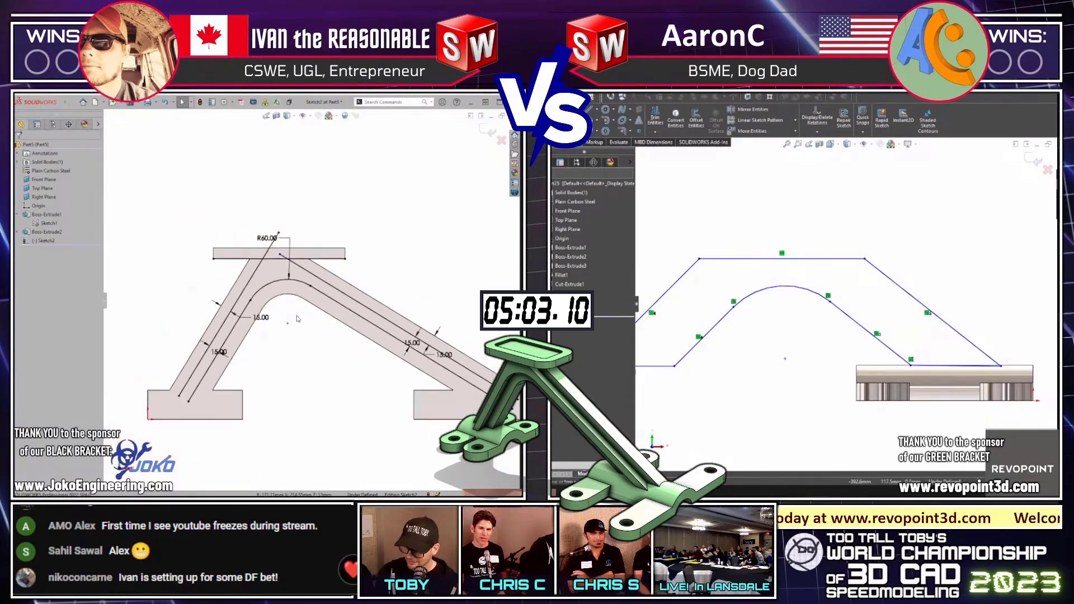
scroll(287, 309, "up", 1)
key("t")
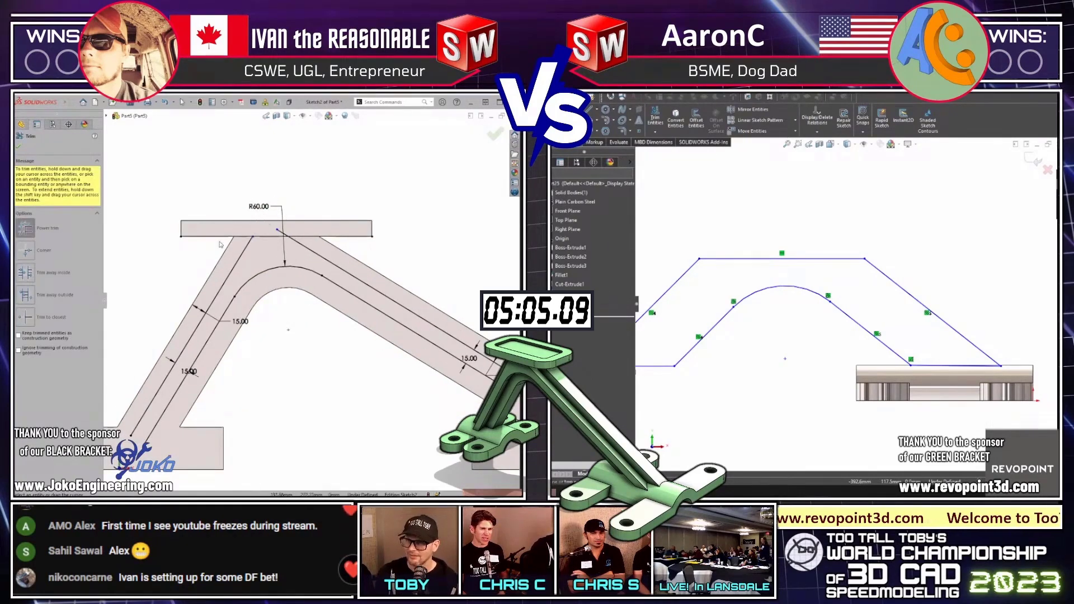
scroll(260, 250, "up", 2)
scroll(319, 302, "down", 3)
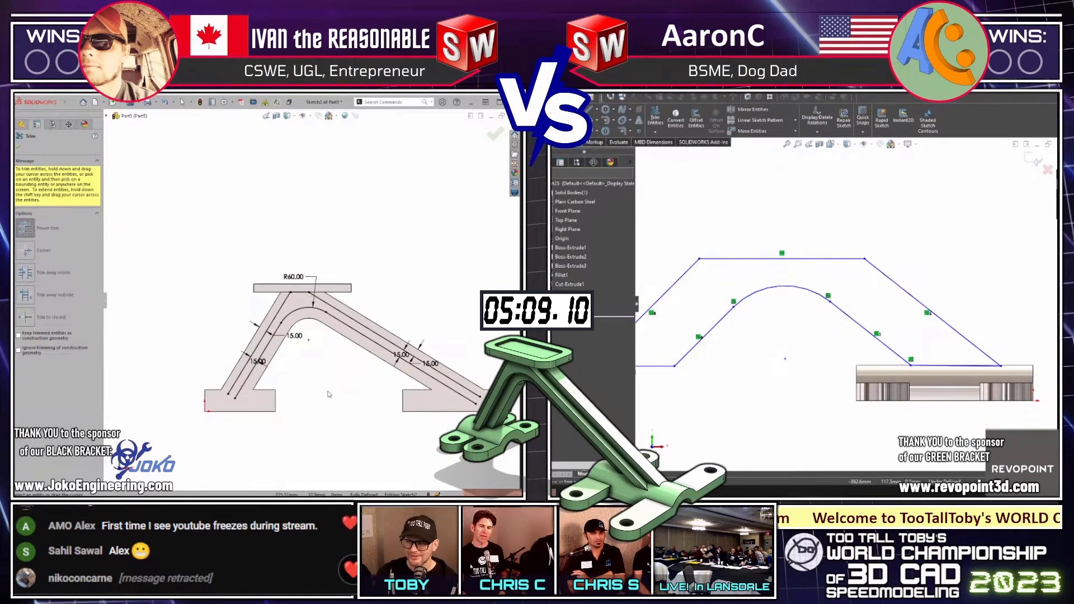
Drag the offset line endpoints down level with the feet and view the bracket isometrically
scroll(328, 395, "up", 1)
key("Escape")
left_click_drag(183, 385, 174, 399)
middle_click_drag(335, 313, 249, 271, "ctrl")
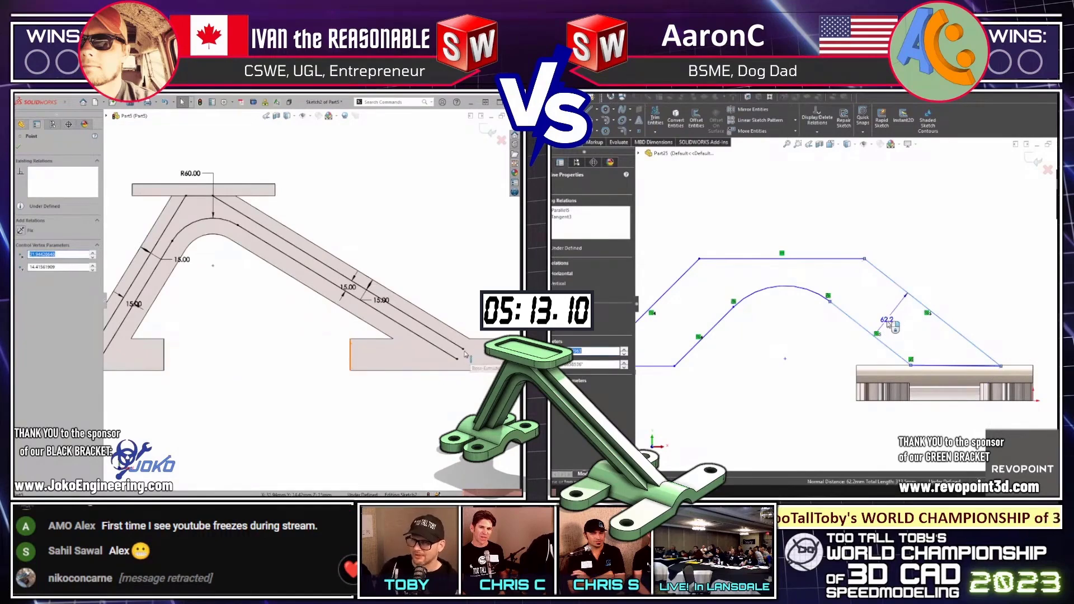
left_click(472, 358)
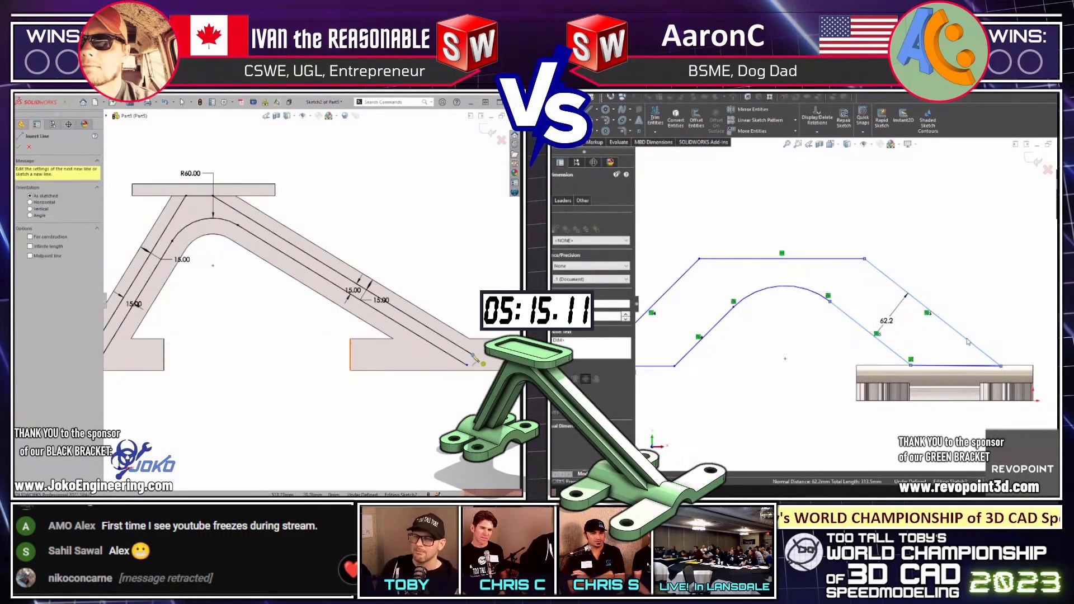
middle_click_drag(384, 372, 433, 334, "ctrl")
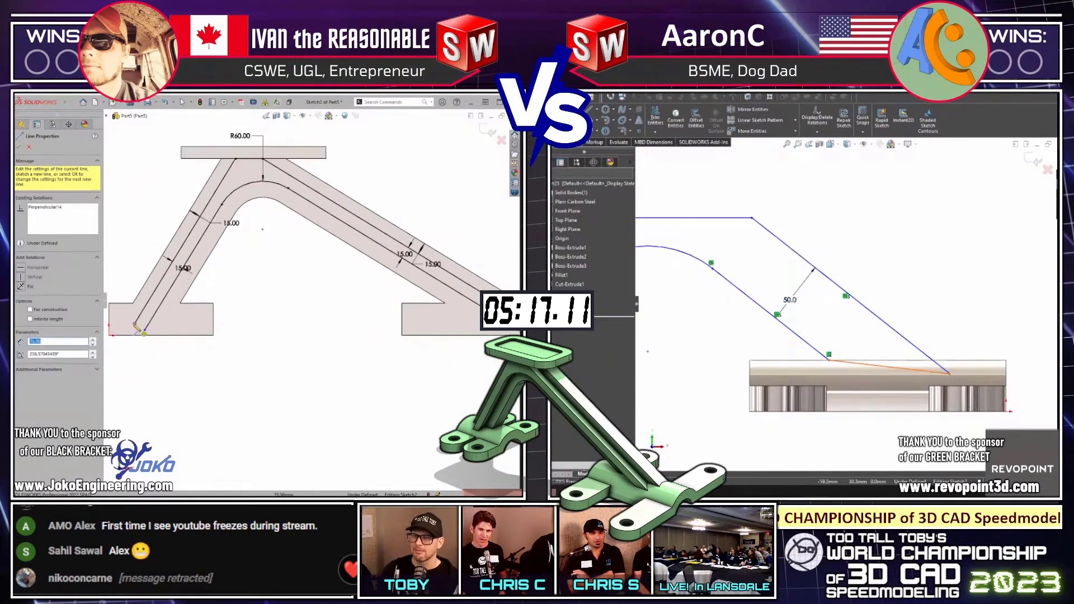
key("Escape")
middle_click_drag(291, 358, 300, 346)
key("ctrl+7")
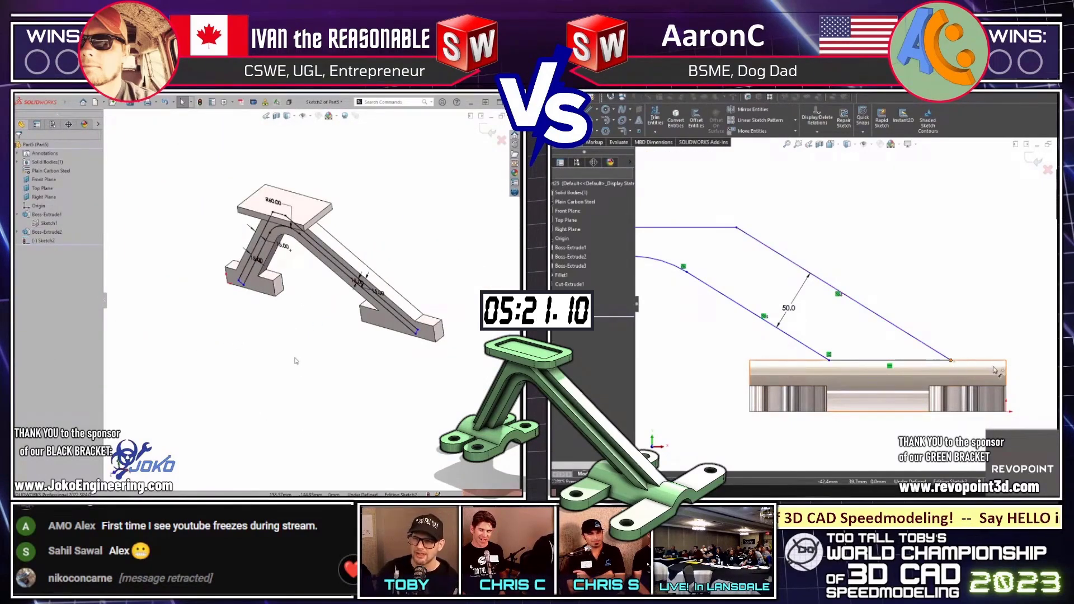
Change the other sketch's 43.2 horizontal distance to 50
left_click(997, 369)
left_click(987, 333)
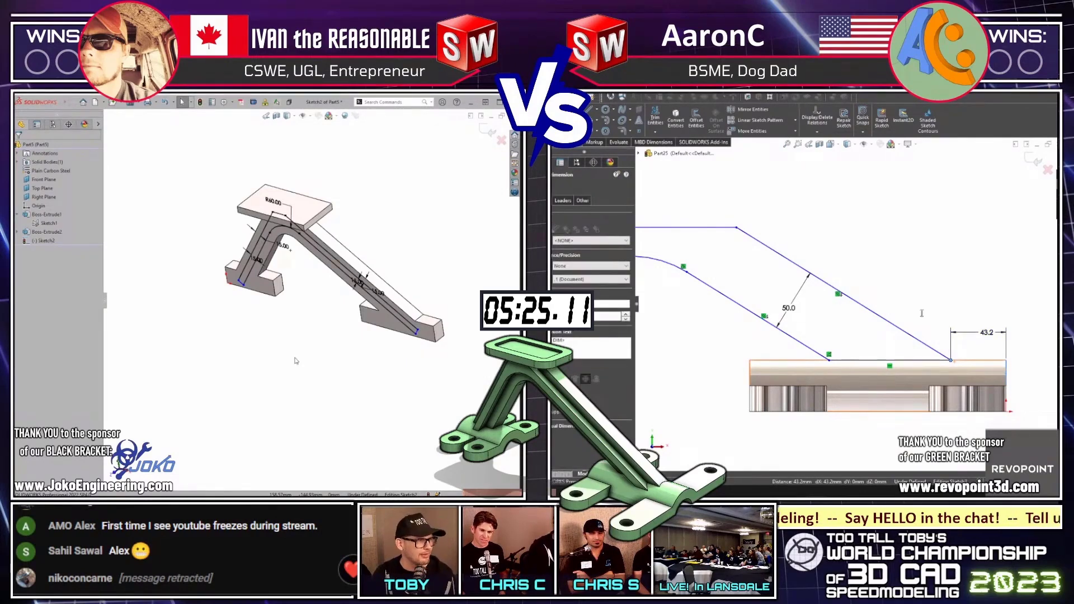
type("50")
key("Return")
scroll(900, 324, "up", 4)
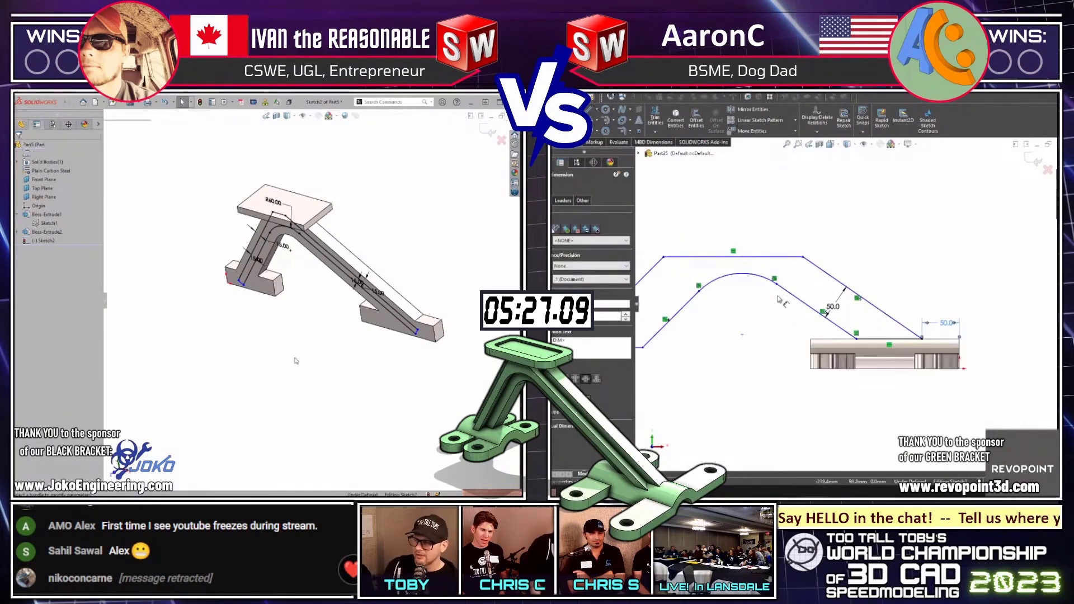
Extrude the rib sketch 15 mm in one direction as Boss-Extrude3
key("e")
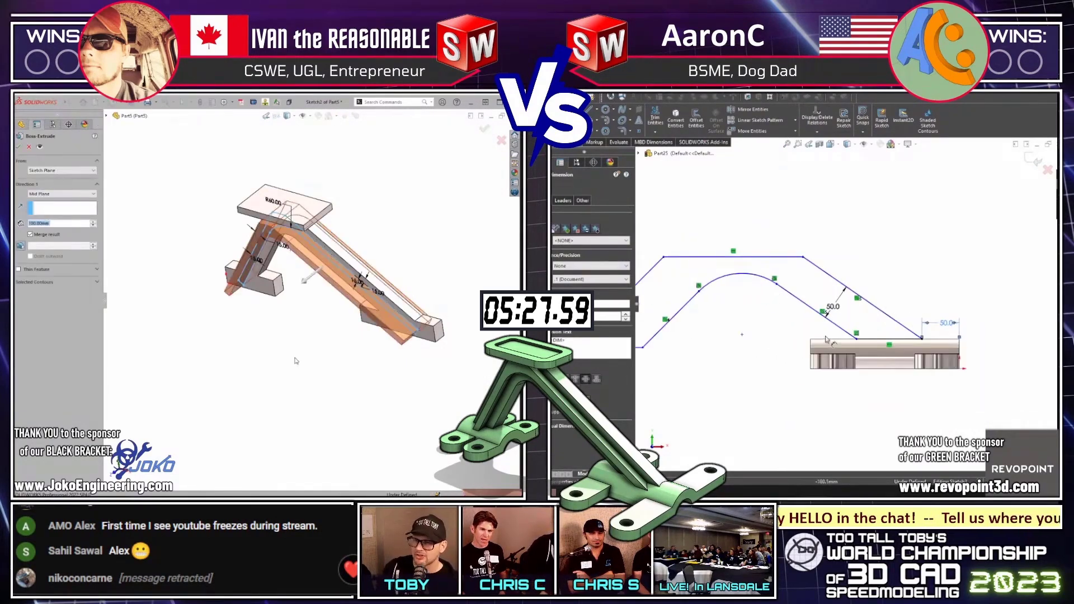
type("15")
key("Return")
left_click(738, 278)
right_click(192, 204)
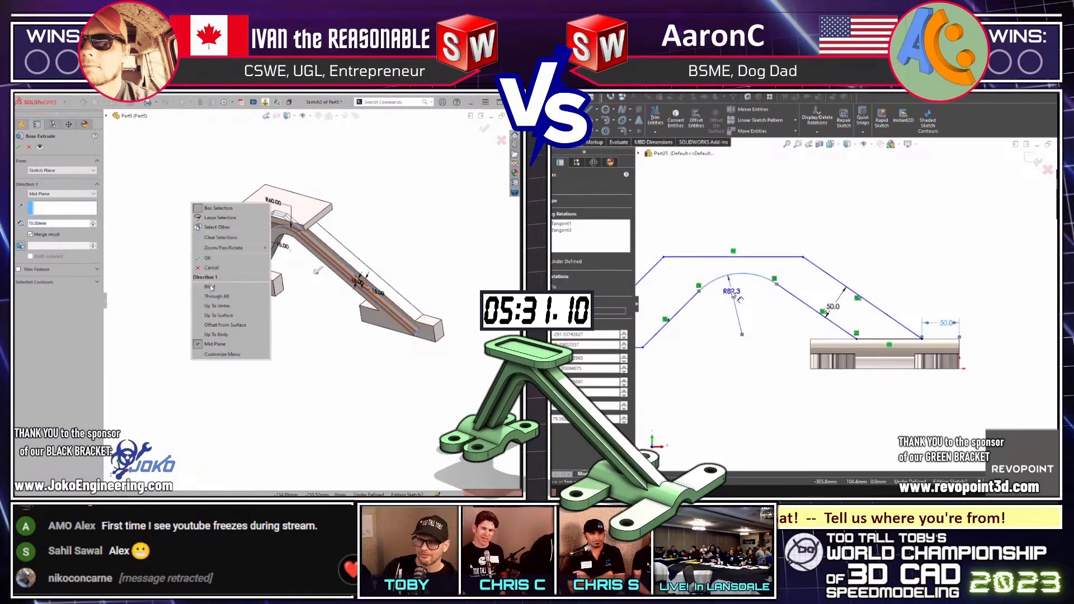
left_click(217, 290)
key("Return")
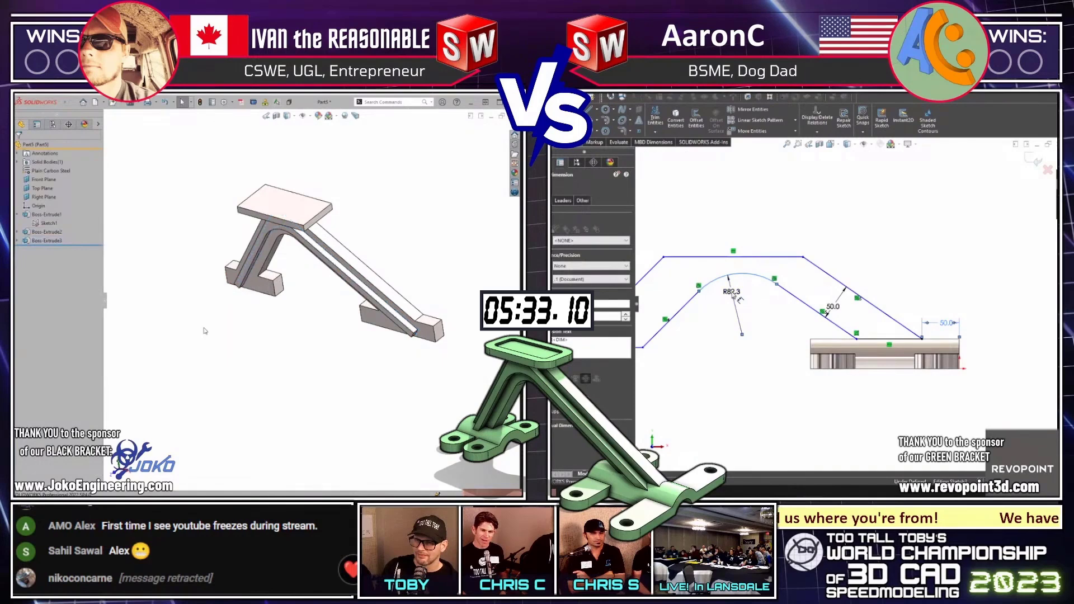
left_click(734, 294)
Mirror Boss-Extrude3 about the Front Plane with a 30 mm arc radius
left_click(35, 242)
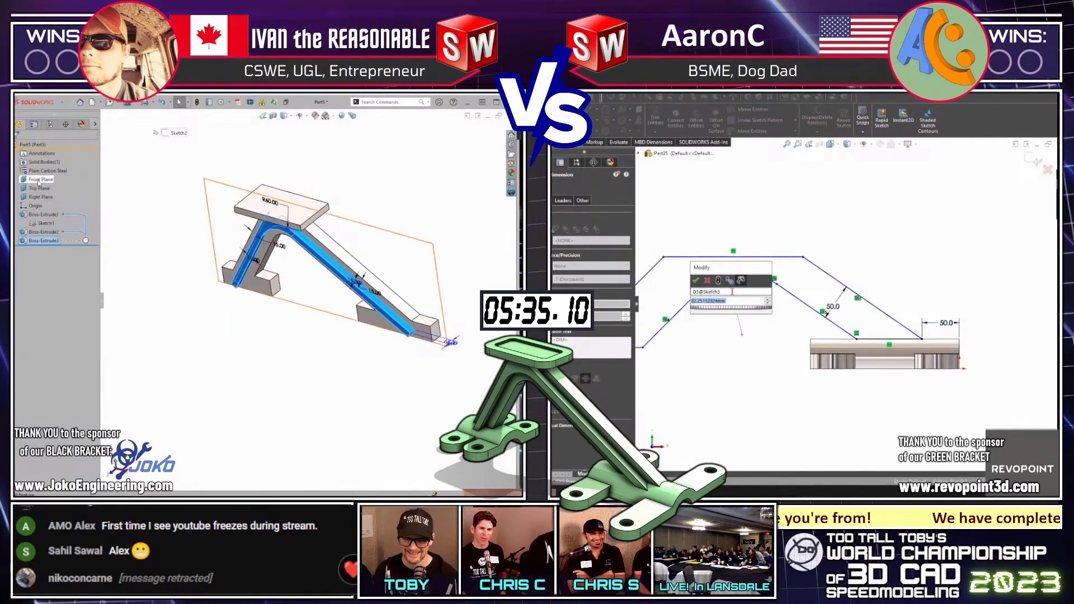
left_click(38, 181)
type("m")
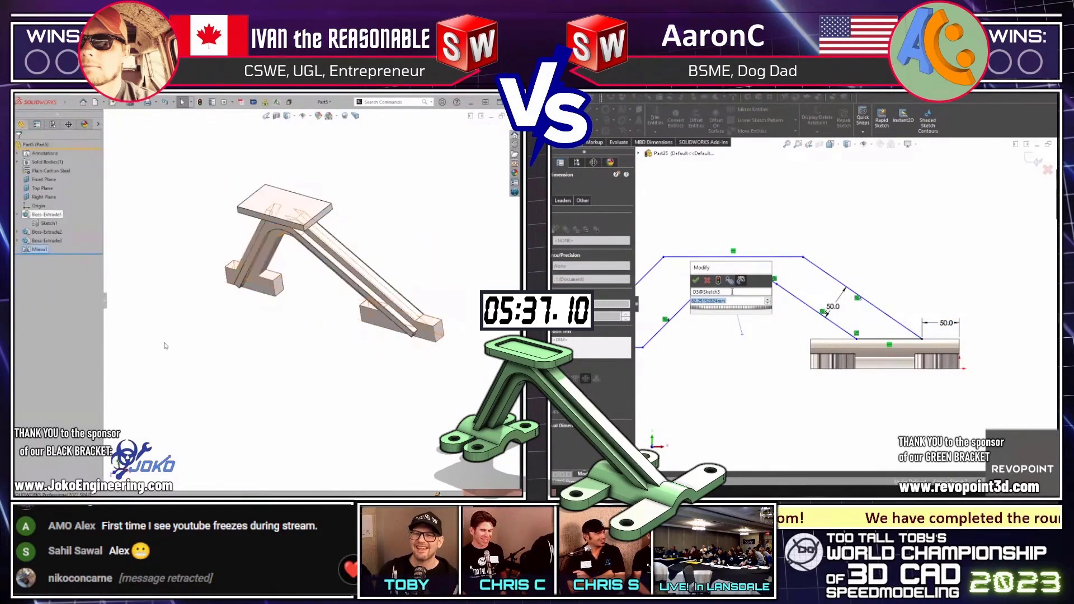
type("30")
key("Return")
middle_click_drag(240, 313, 286, 321)
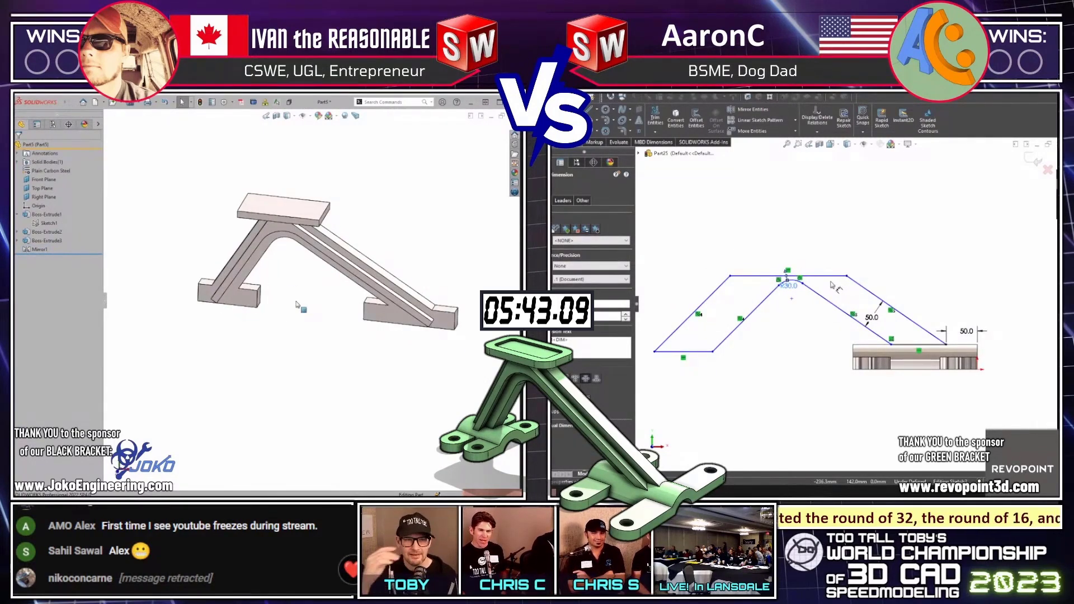
Fillet the top pad's corners with a 30 mm radius
key("ctrl+5")
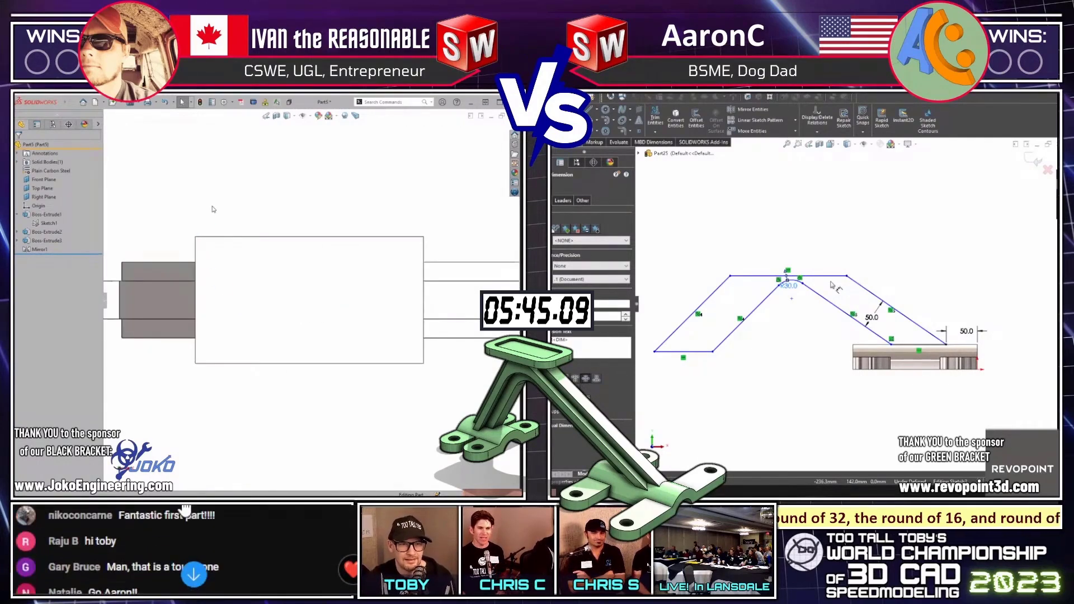
type("f")
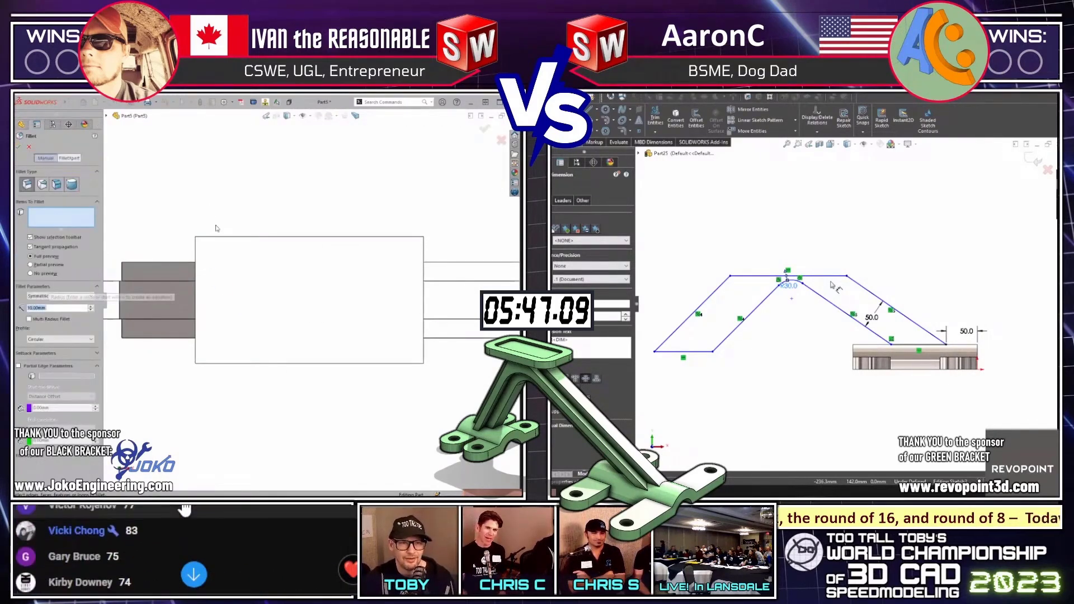
type("30")
left_click(224, 246)
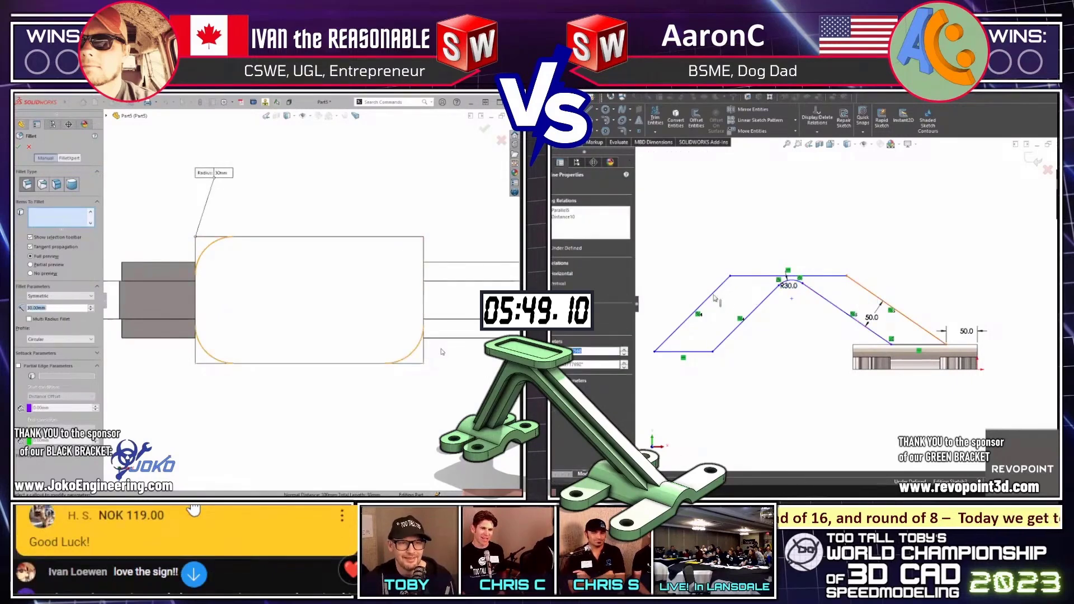
key("Return")
Sketch on the pad's top face with its outline offset 4 mm inward
scroll(293, 309, "up", 2)
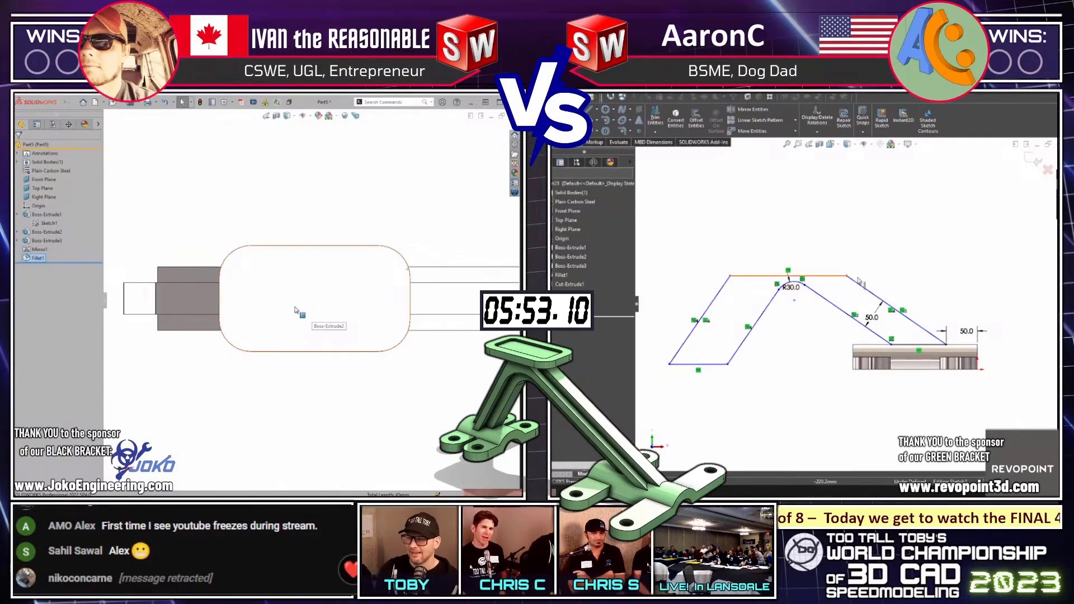
left_click(290, 309)
left_click_drag(846, 274, 835, 260)
key("s")
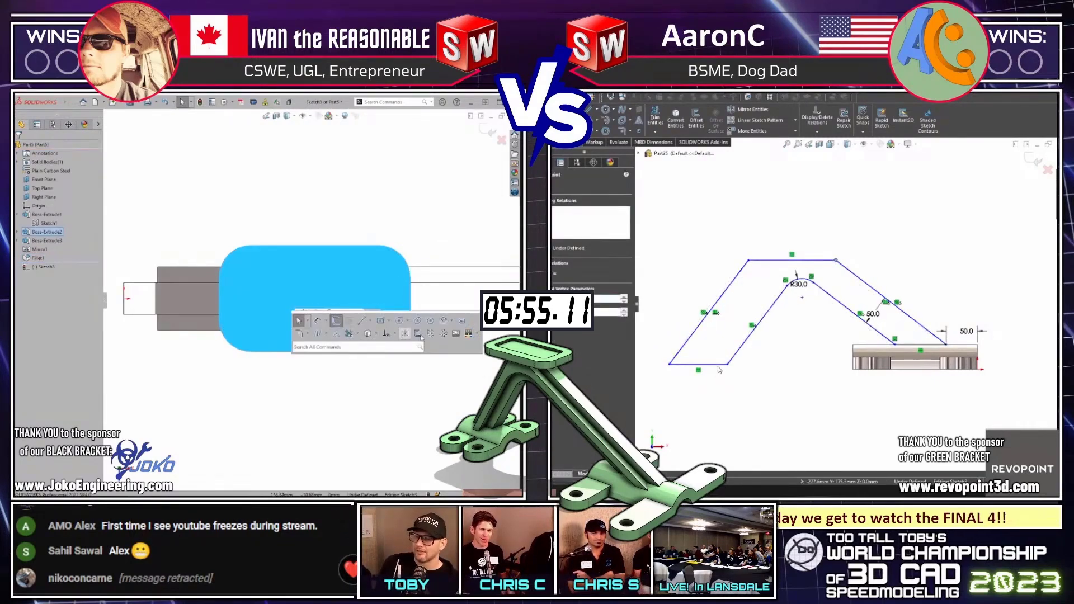
left_click(417, 334)
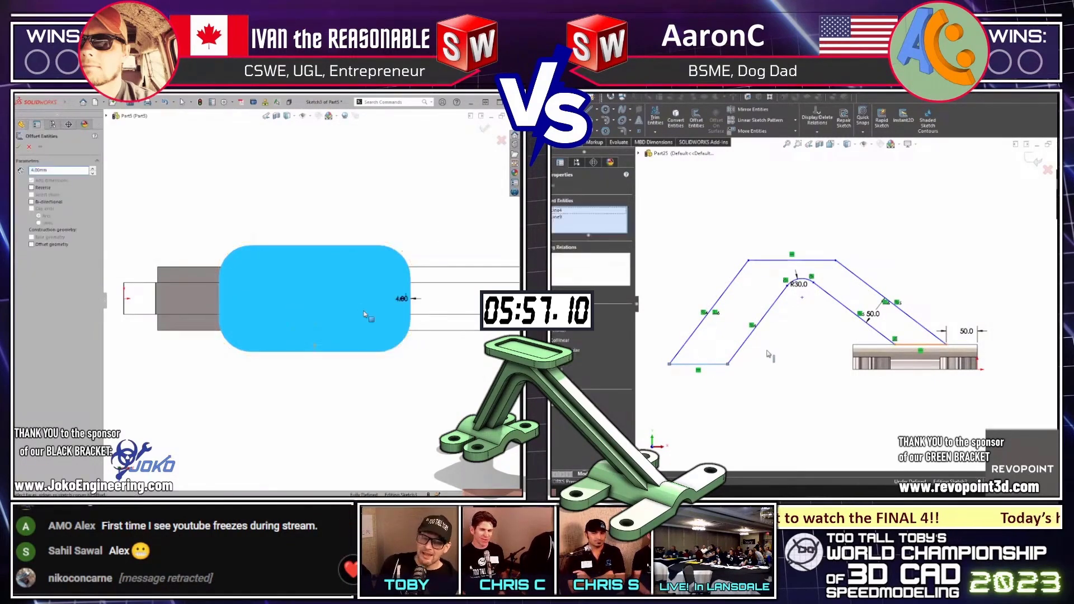
left_click(789, 340)
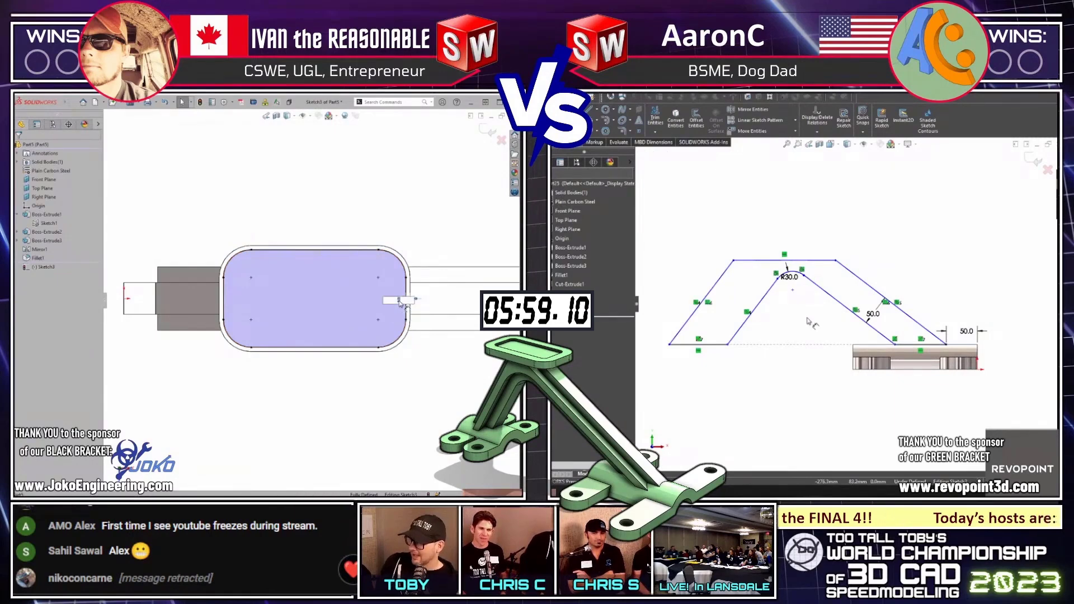
mouse_move(363, 302)
middle_mouse_down()
mouse_move(350, 308)
mouse_move(326, 373)
mouse_move(414, 281)
middle_mouse_up()
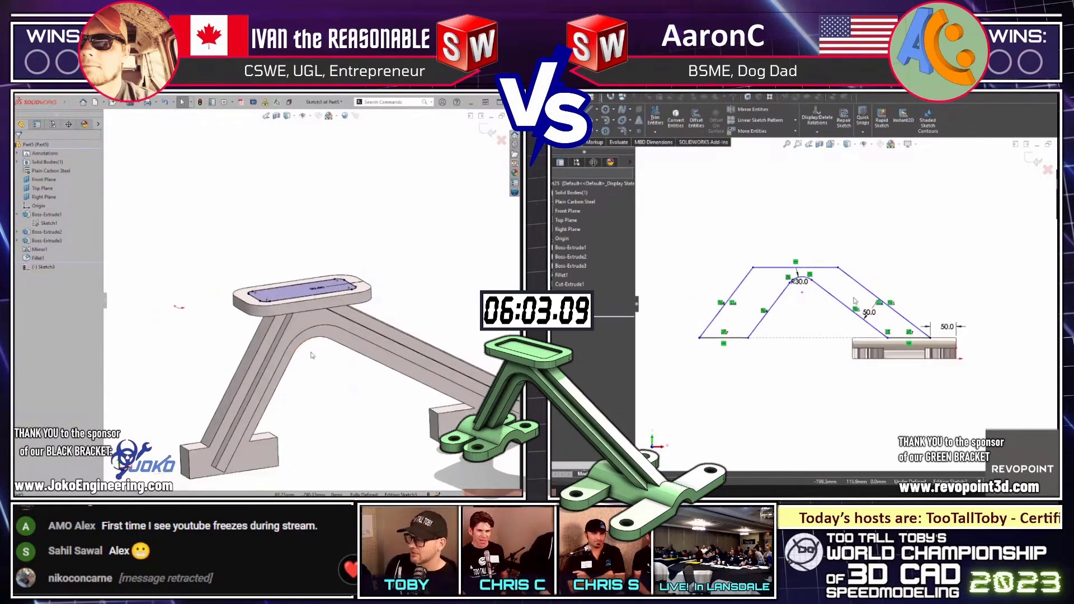
Cut-Extrude the inset outline Blind 15 mm into the top pad
key("e")
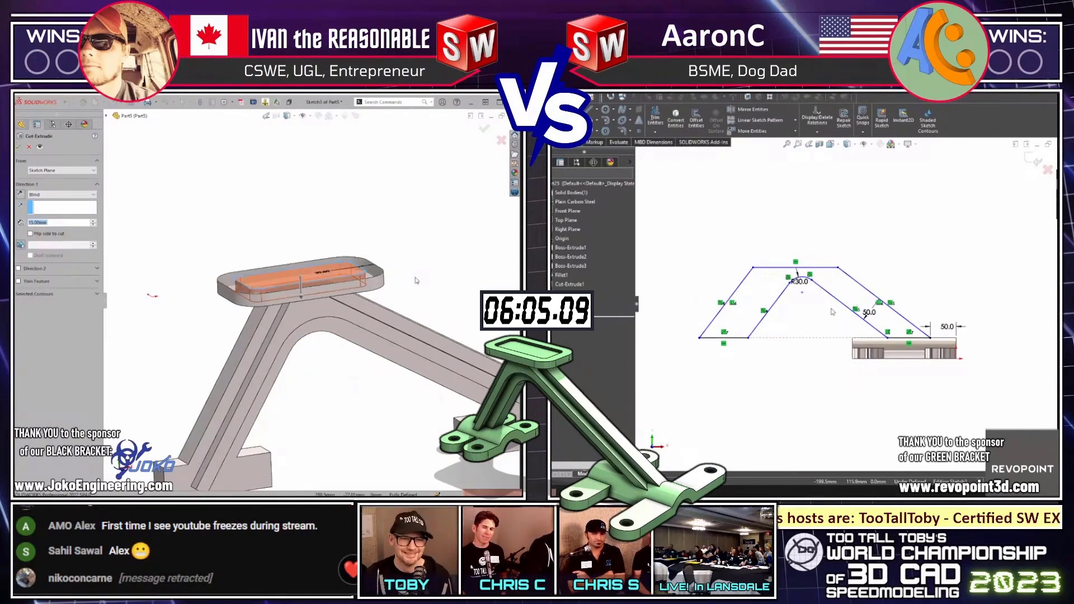
right_click(421, 282)
middle_click_drag(391, 277, 283, 344)
middle_click_drag(758, 338, 806, 338)
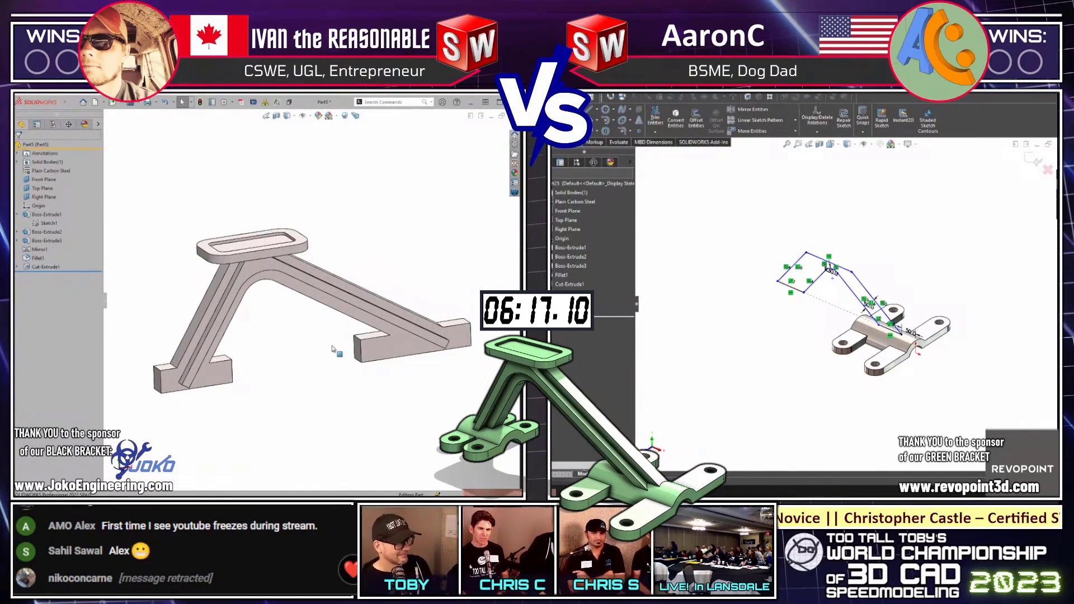
Switch to the side view and select the foot's end face for sketching
key("ctrl+1")
key("ctrl+5")
key("ctrl+7")
scroll(282, 371, "down", 5)
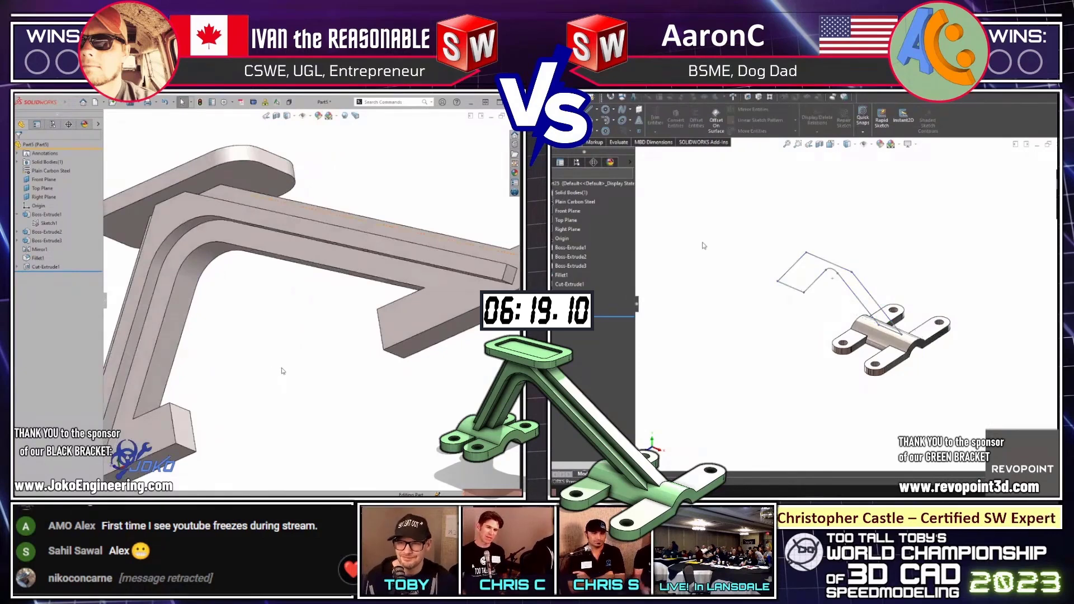
key("ctrl+1")
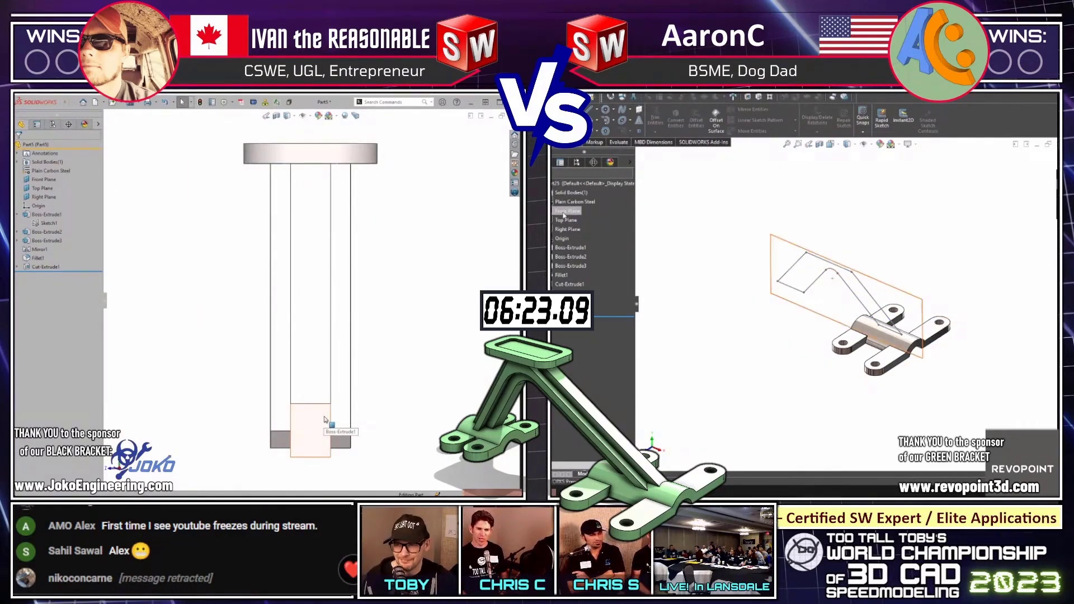
left_click(324, 420)
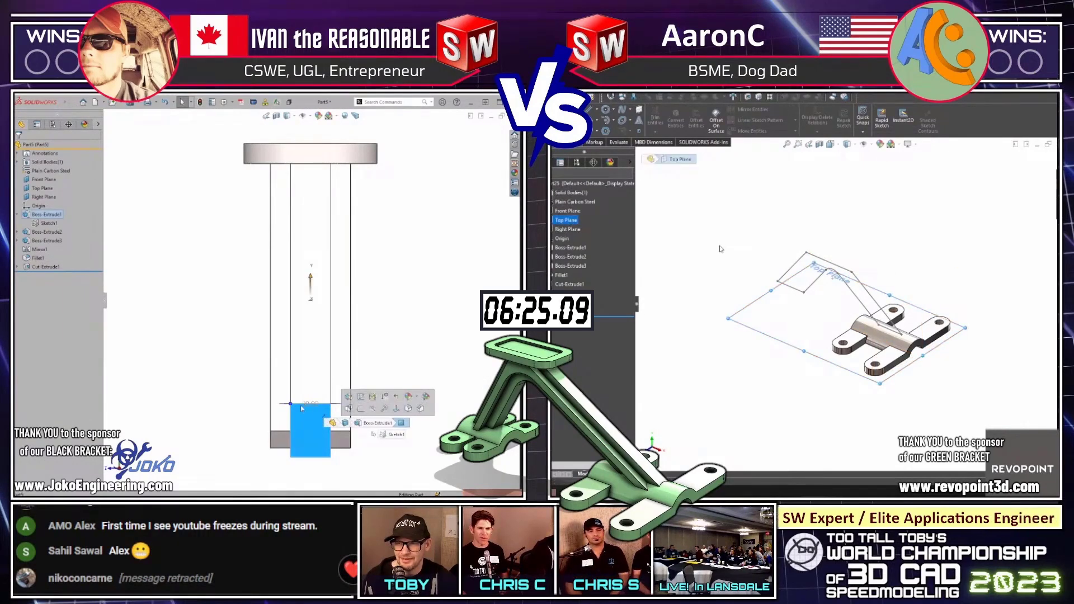
Draw concentric circles and a horizontal line on the foot's end face
key("c")
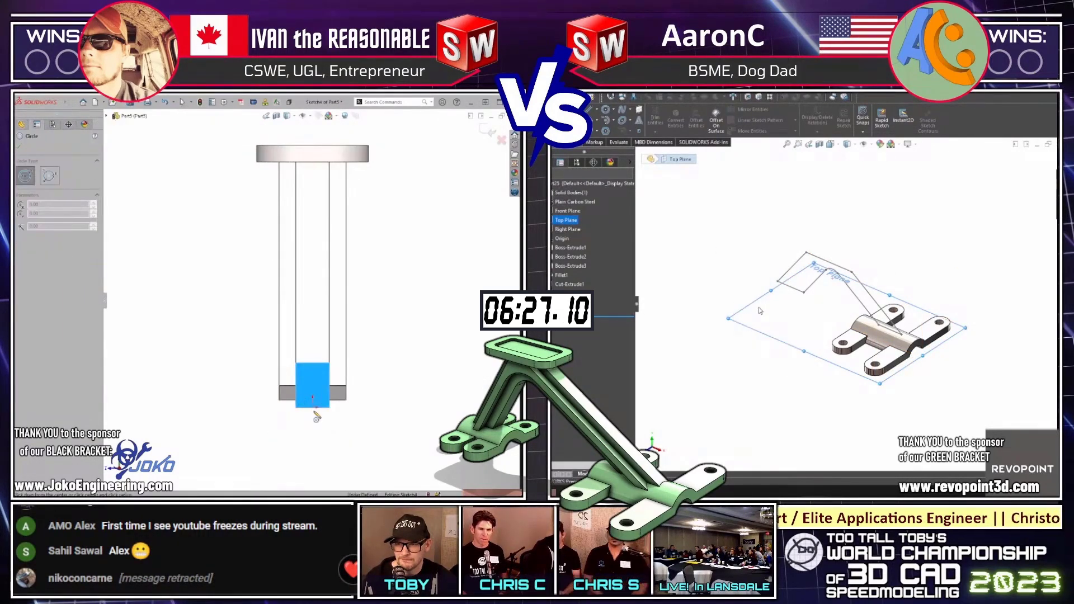
left_click(312, 407)
left_click(322, 431)
type("25")
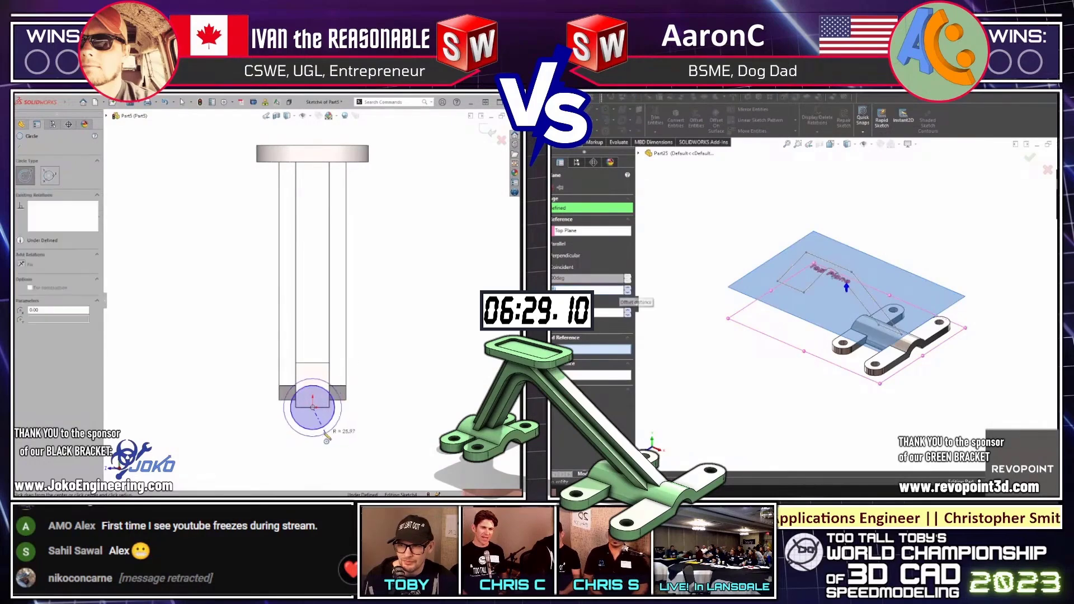
key("Return")
key("Return")
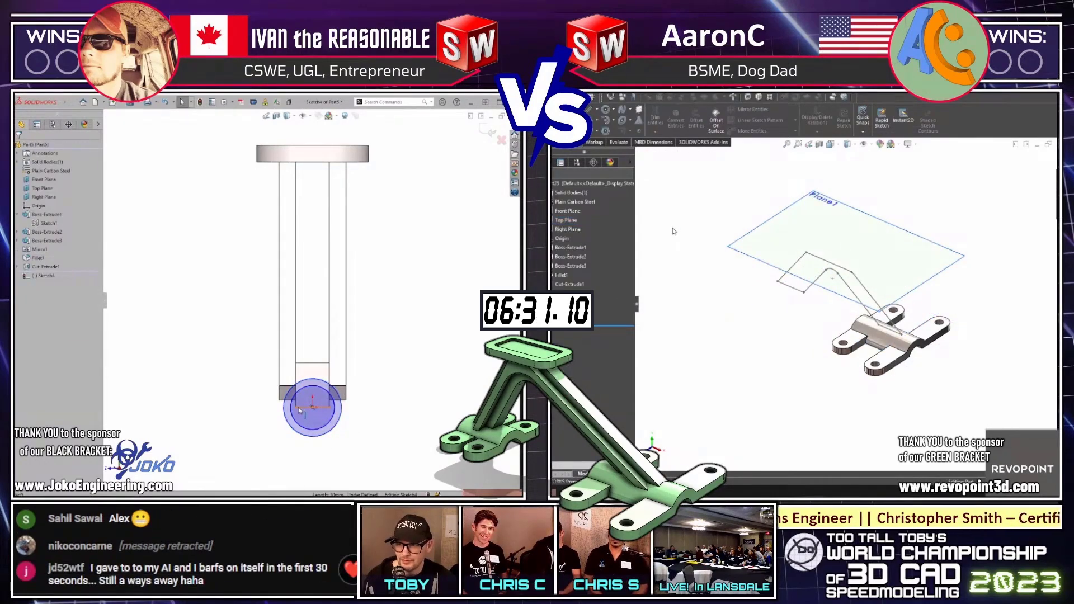
left_click(331, 407)
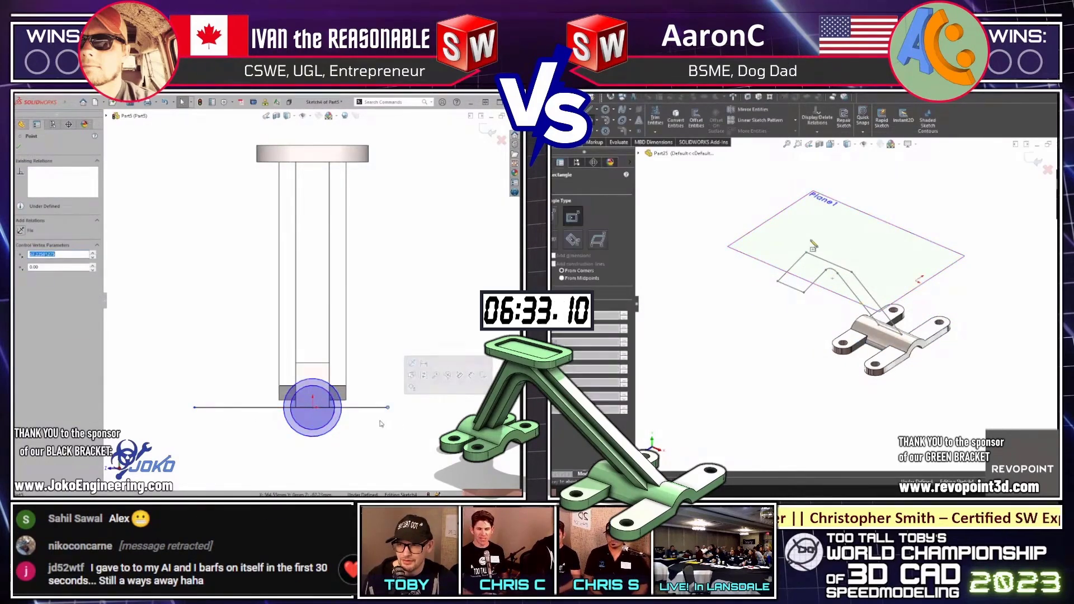
double_click(388, 407)
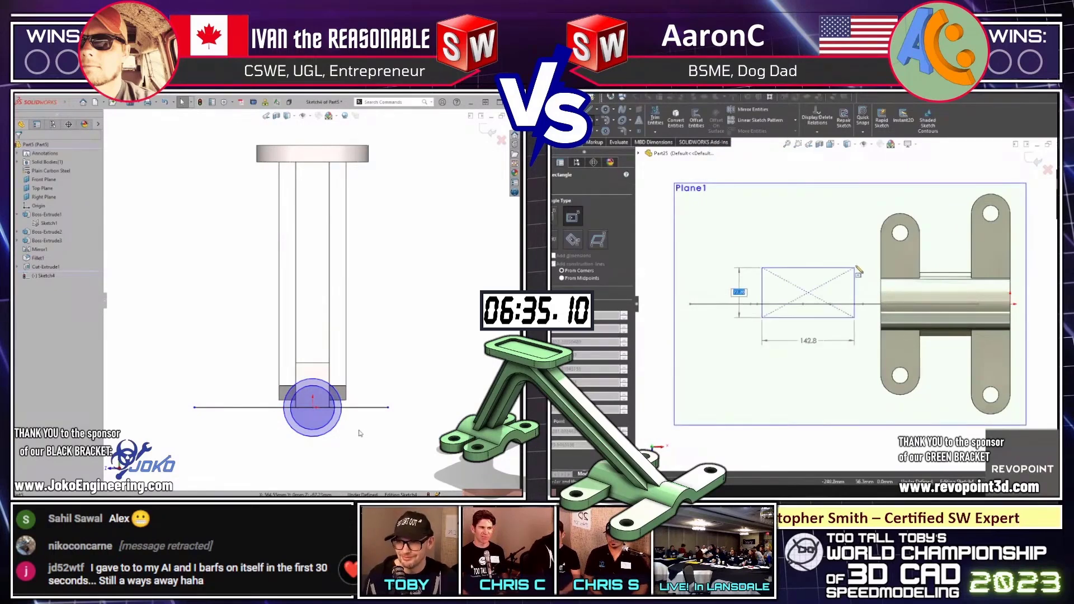
Dimension the circles at Ø60 and Ø100
left_click(327, 429)
left_click(373, 458)
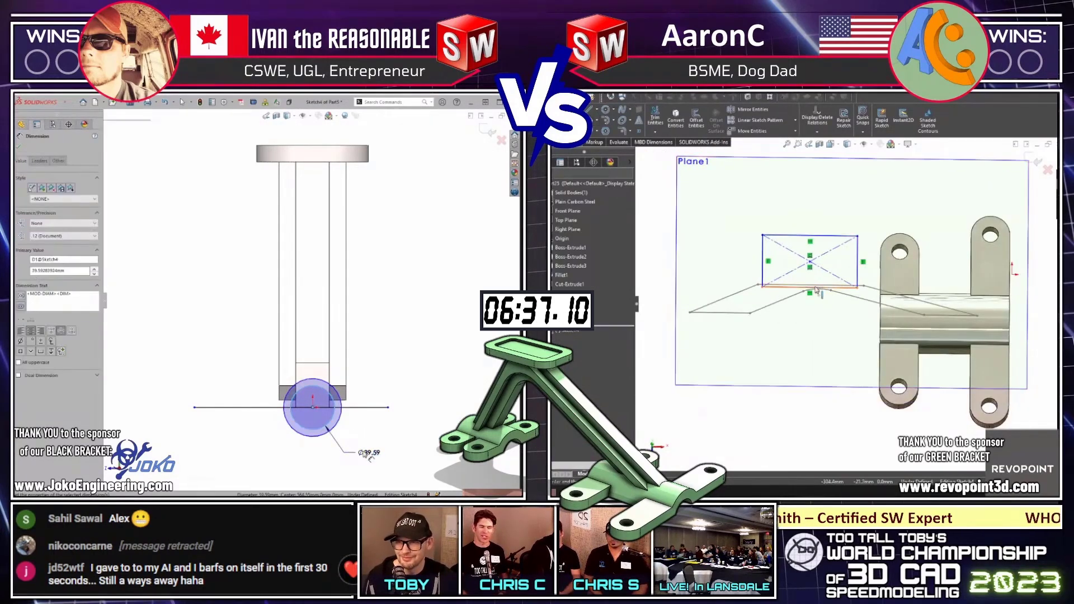
type("60")
key("Return")
left_click(339, 425)
left_click(384, 434)
type("100")
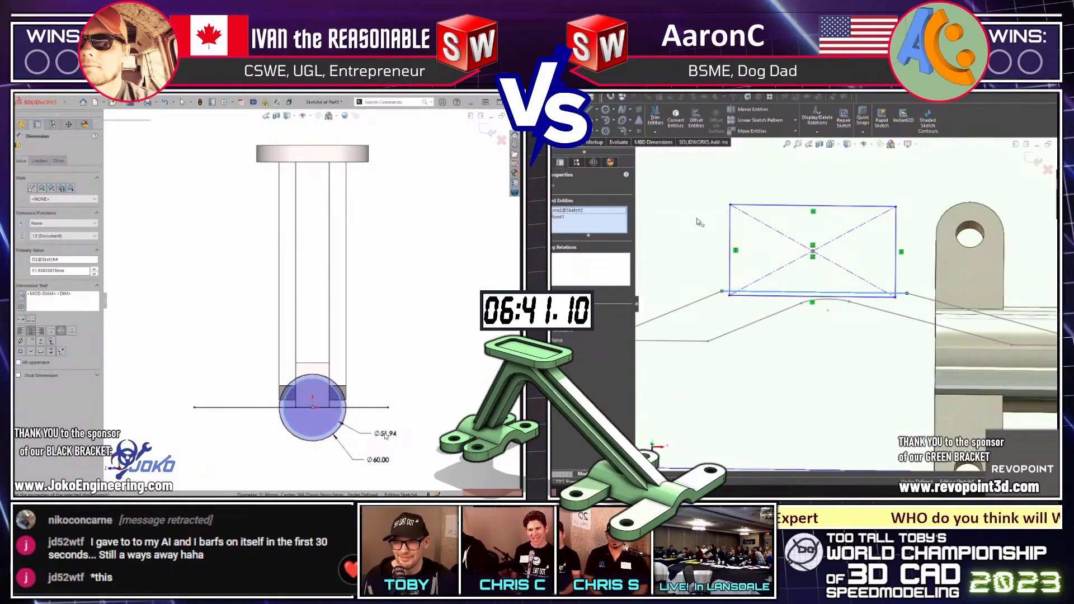
key("Return")
Begin extruding the circle sketch from a 3D view
middle_click_drag(384, 435, 414, 339)
scroll(414, 338, "up", 3)
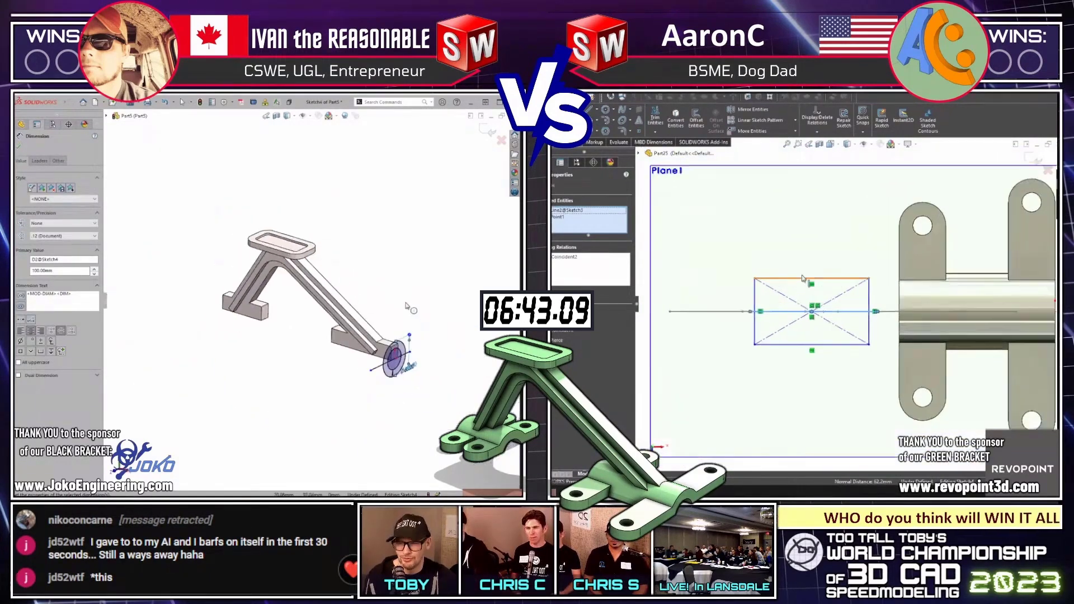
scroll(788, 288, "down", 3)
key("e")
scroll(313, 336, "down", 3)
left_click(815, 281)
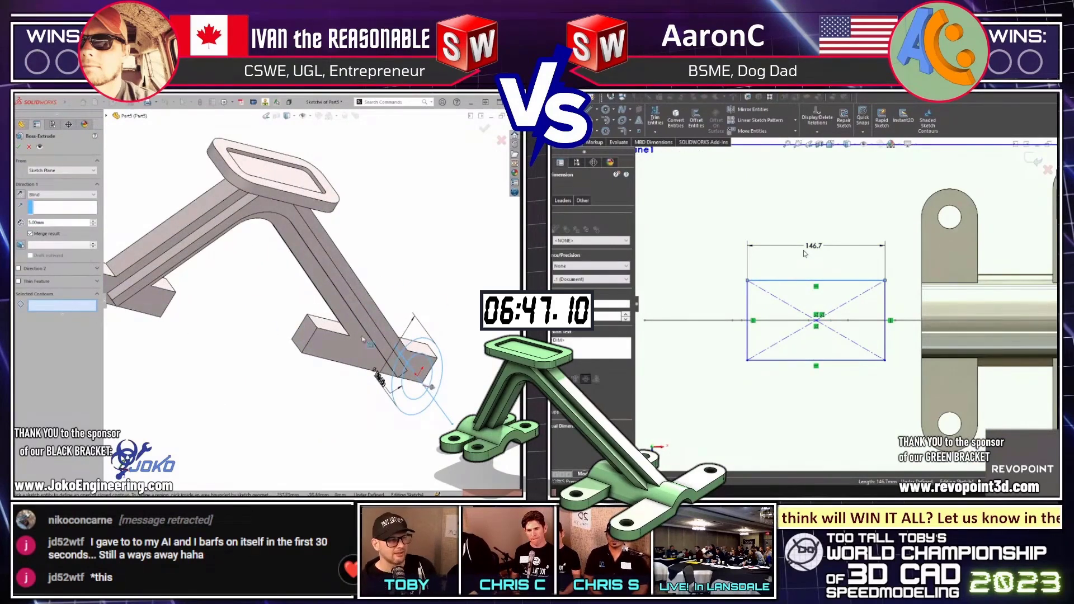
Dimension the rectangle 180 by 100 and preview extruding the ring region
left_click(803, 250)
type("180")
key("Return")
left_click(441, 371)
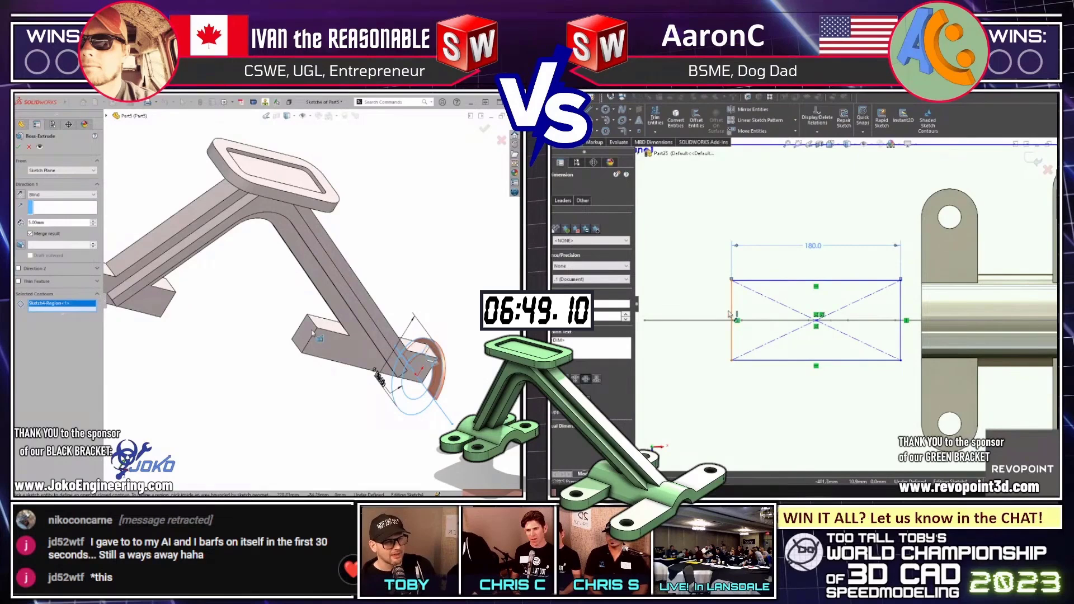
left_click(730, 314)
left_click(700, 318)
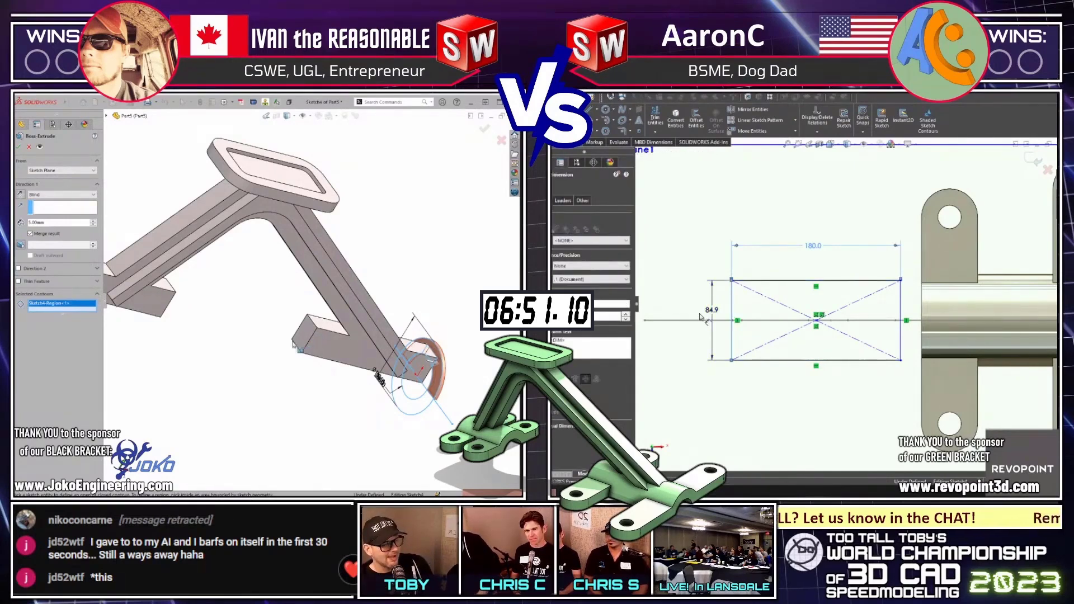
right_click(237, 249)
type("100")
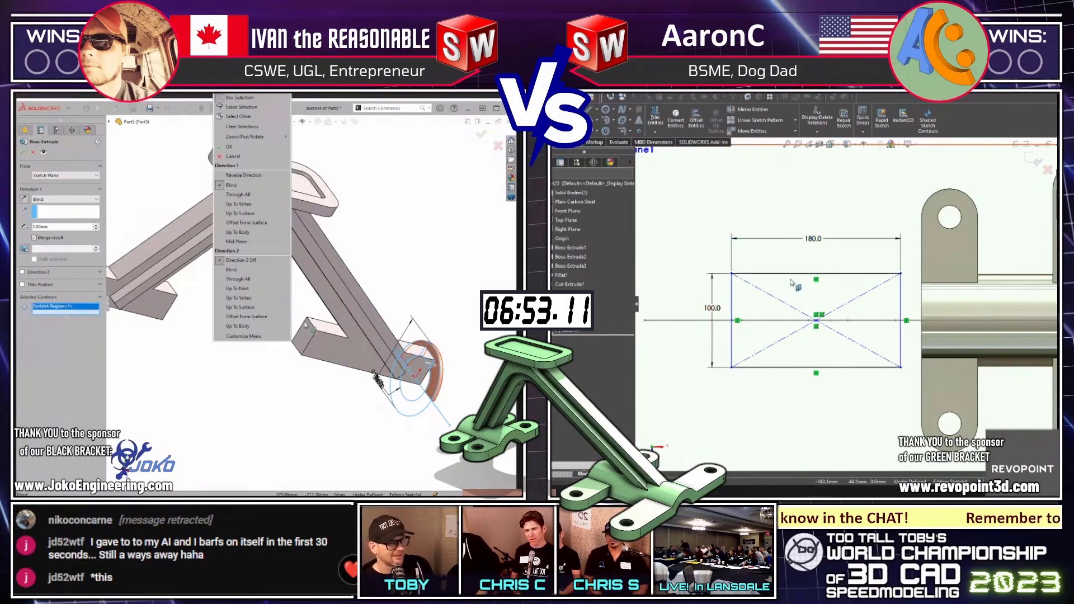
key("Return")
left_click(306, 327)
scroll(818, 332, "up", 2)
middle_click_drag(309, 319, 215, 317)
scroll(392, 302, "down", 5)
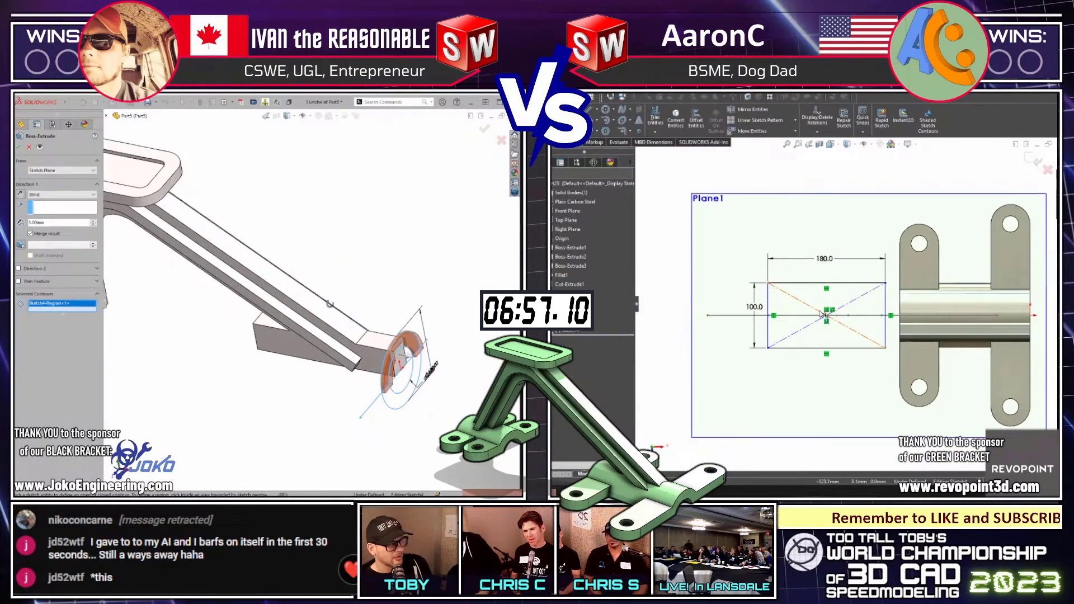
Cancel the extrude and trim the circles' lower halves into a half-ring arch
key("Escape")
key("ctrl+8")
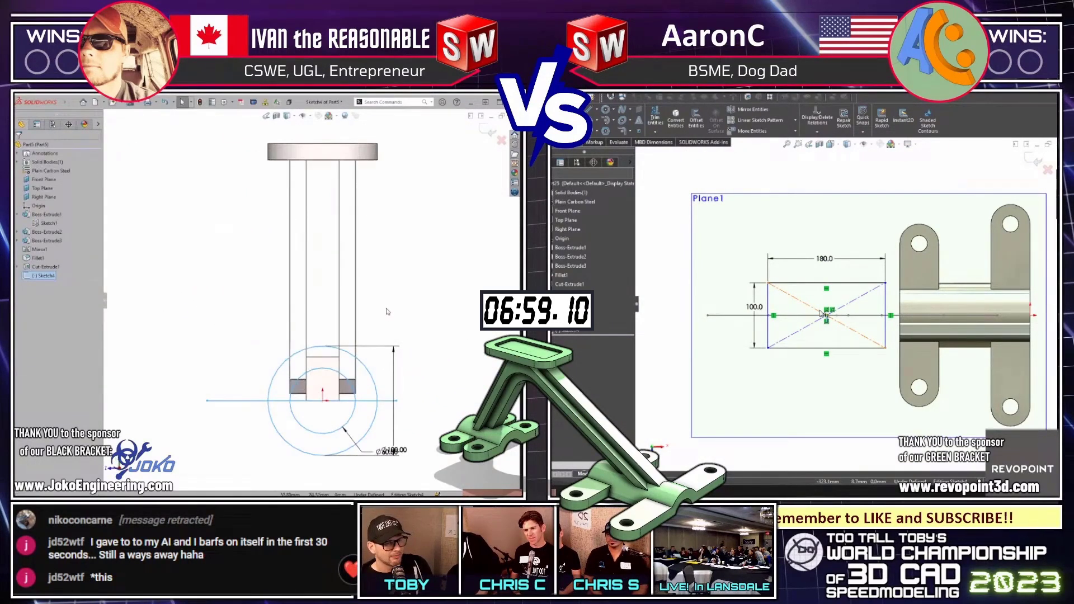
key("t")
mouse_move(251, 401)
left_mouse_down()
mouse_move(335, 442)
mouse_move(394, 405)
mouse_move(339, 423)
mouse_move(339, 400)
left_mouse_up()
key("Escape")
key("ctrl+7")
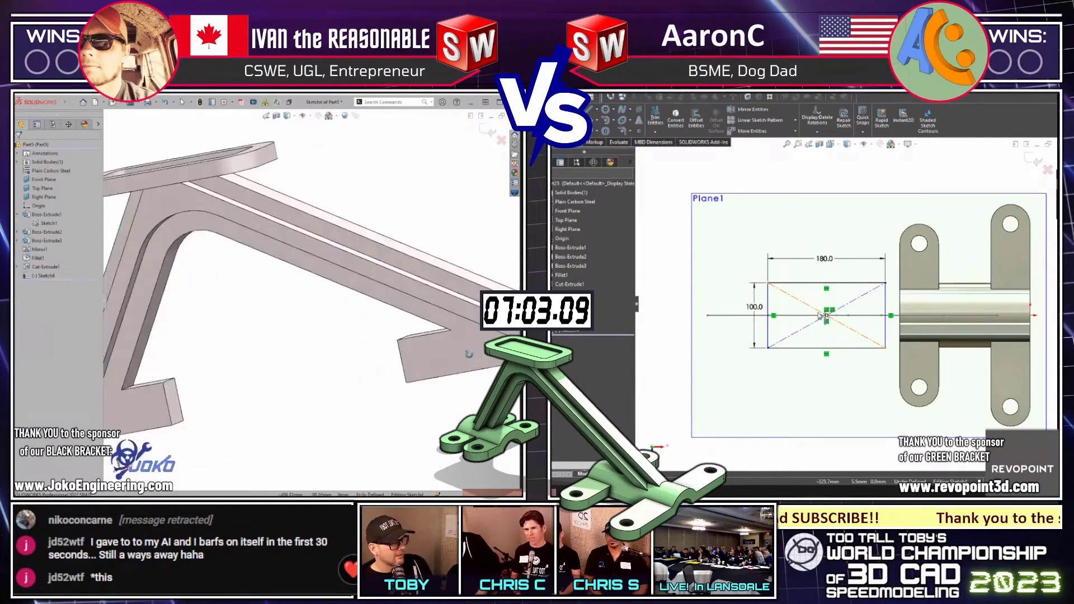
Extrude the arch Up To Surface at the block face, creating Boss-Extrude4
key("e")
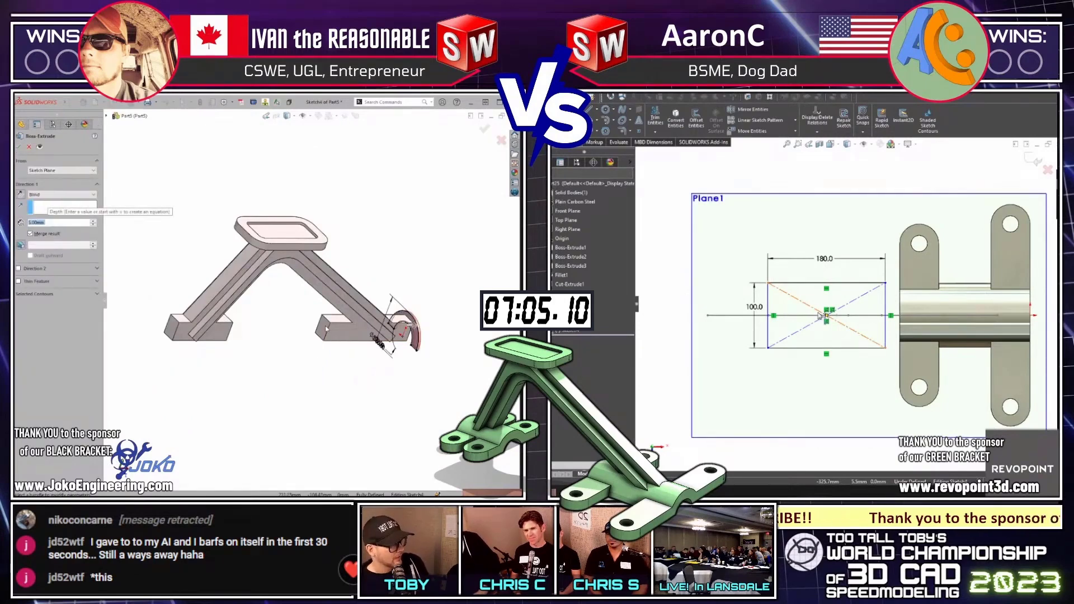
left_click(327, 331)
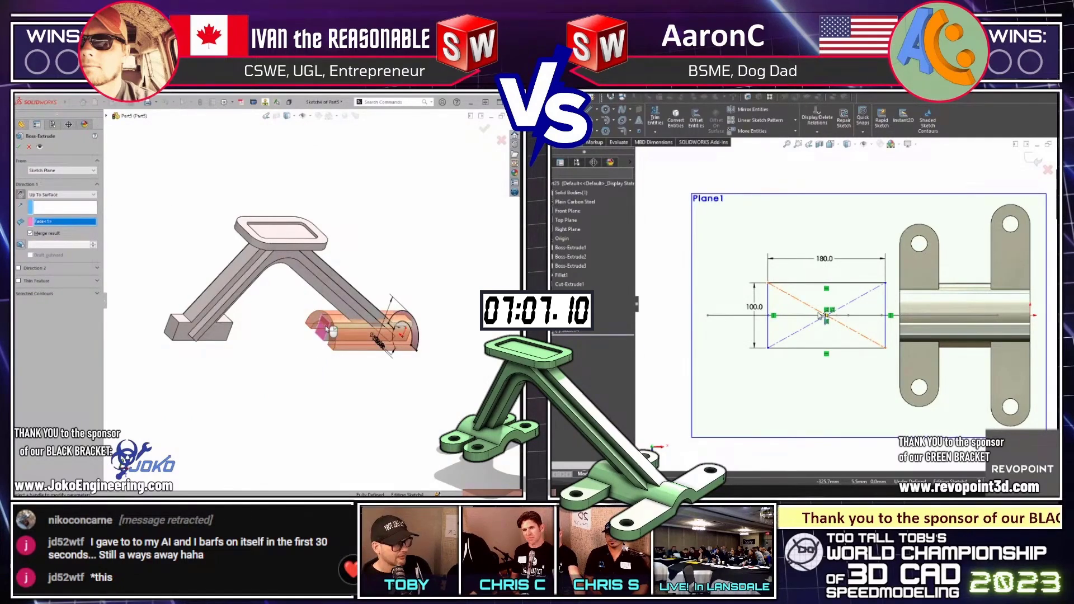
key("Return")
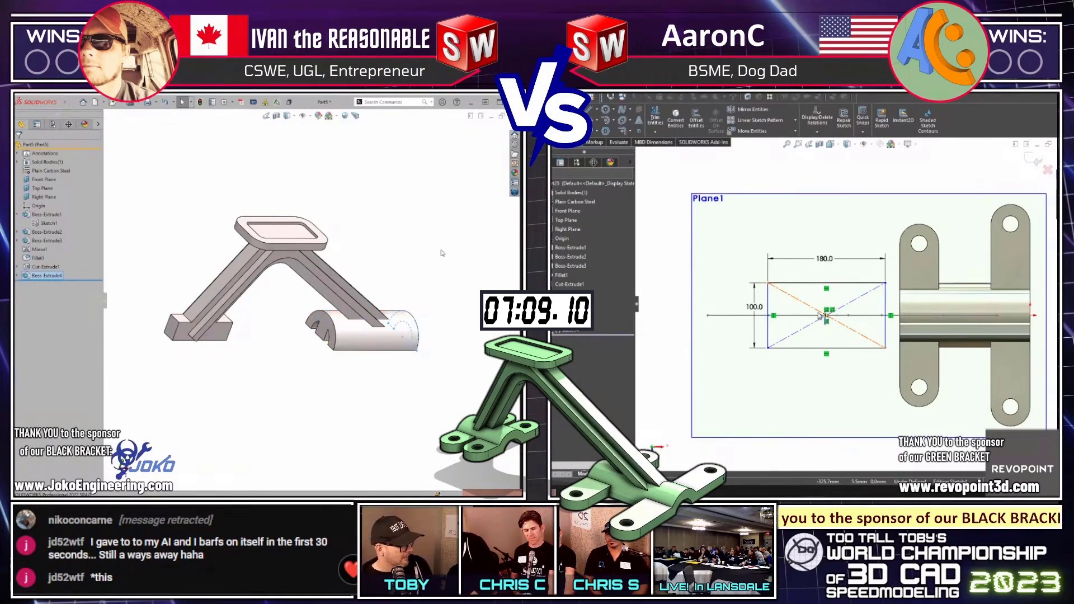
middle_click_drag(333, 312, 254, 327)
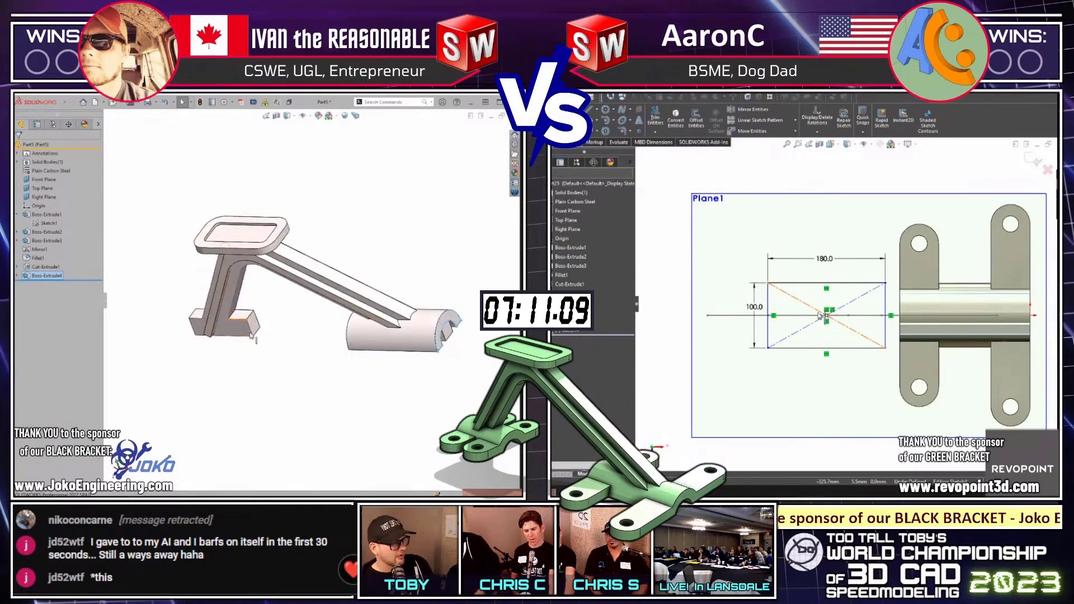
left_click(255, 327)
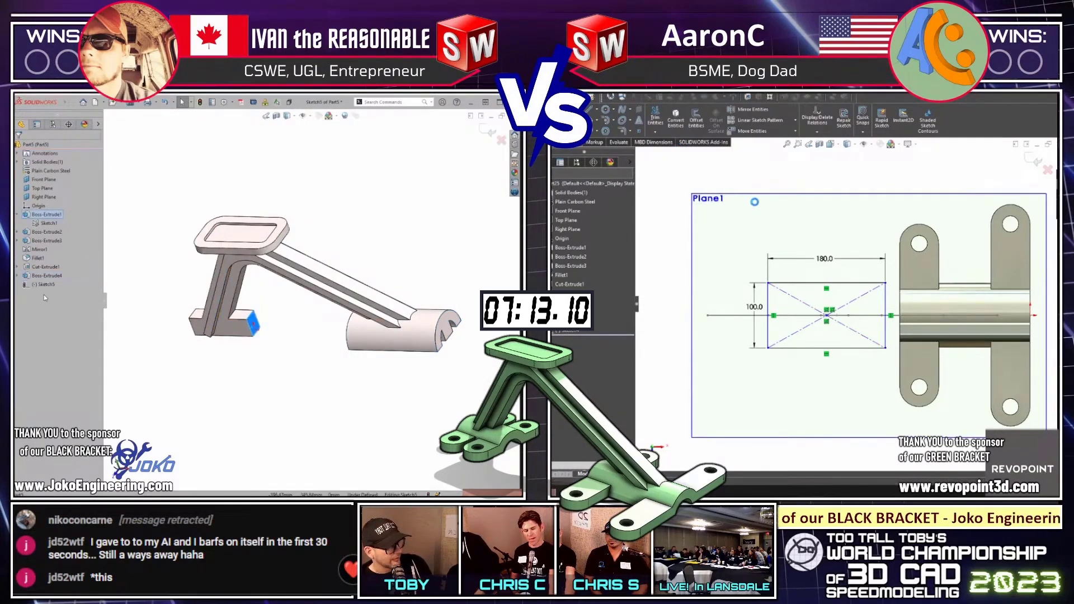
Extrude the left foot sketch Up To Surface as saddle Boss-Extrude5
key("s")
middle_click_drag(244, 369, 210, 357)
key("e")
left_click(157, 307)
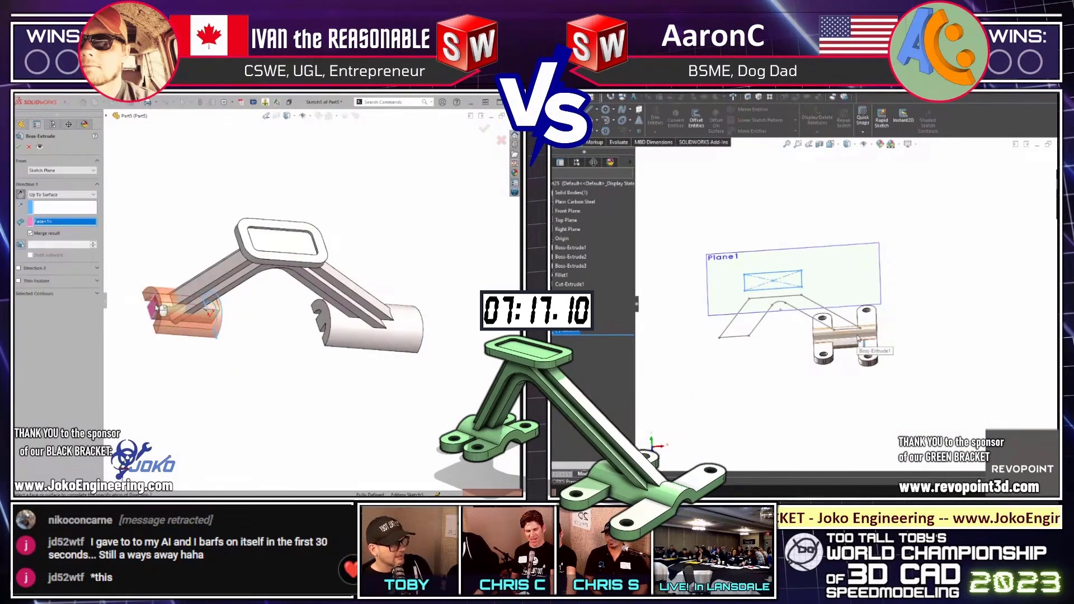
key("Return")
Sketch the notch geometry on the arch face
key("ctrl+1")
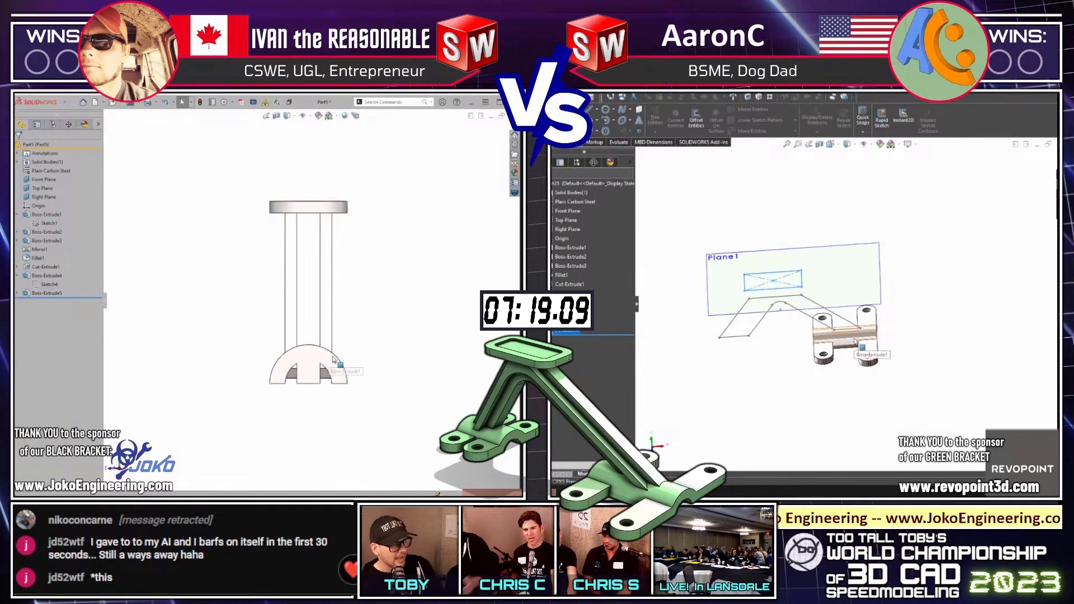
scroll(309, 361, "down", 2)
left_click(273, 376)
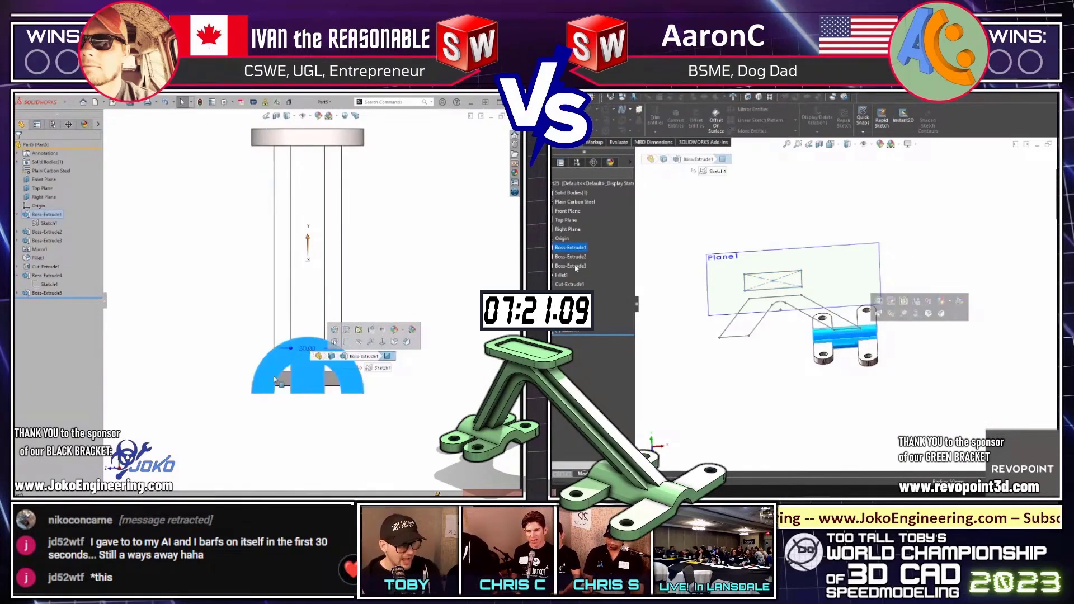
key("s")
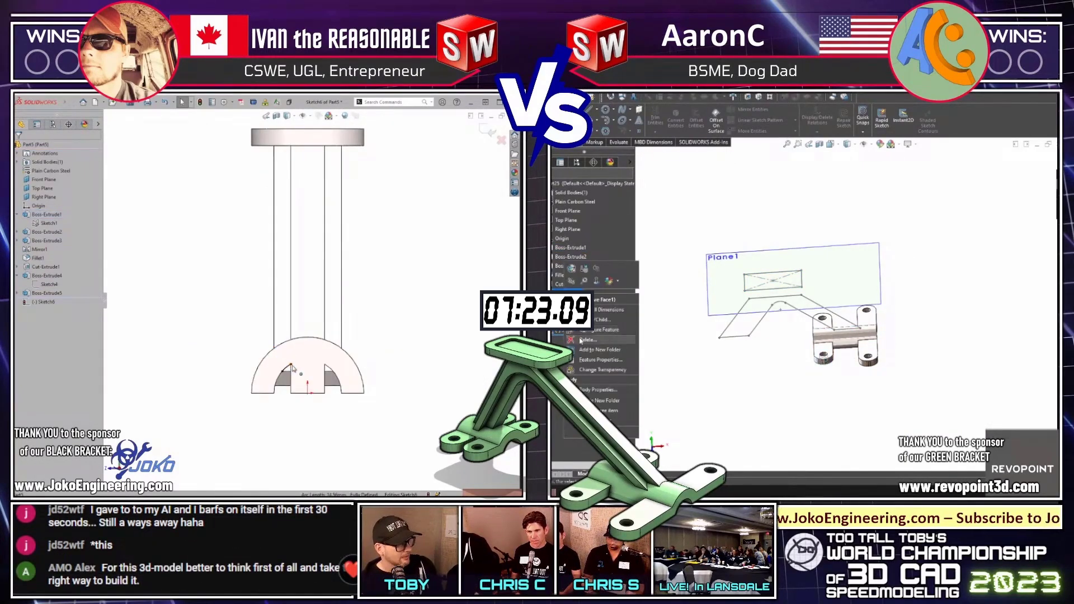
left_click(341, 393)
Cut the notch Through All in both directions as Cut-Extrude2
key("Escape")
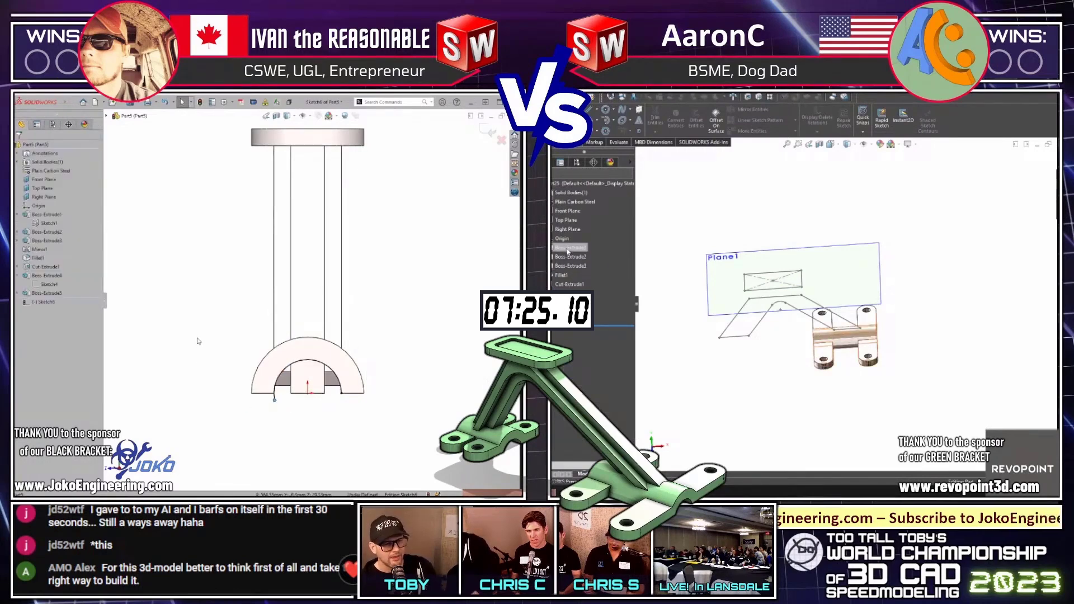
key("ctrl+e")
right_click(190, 312)
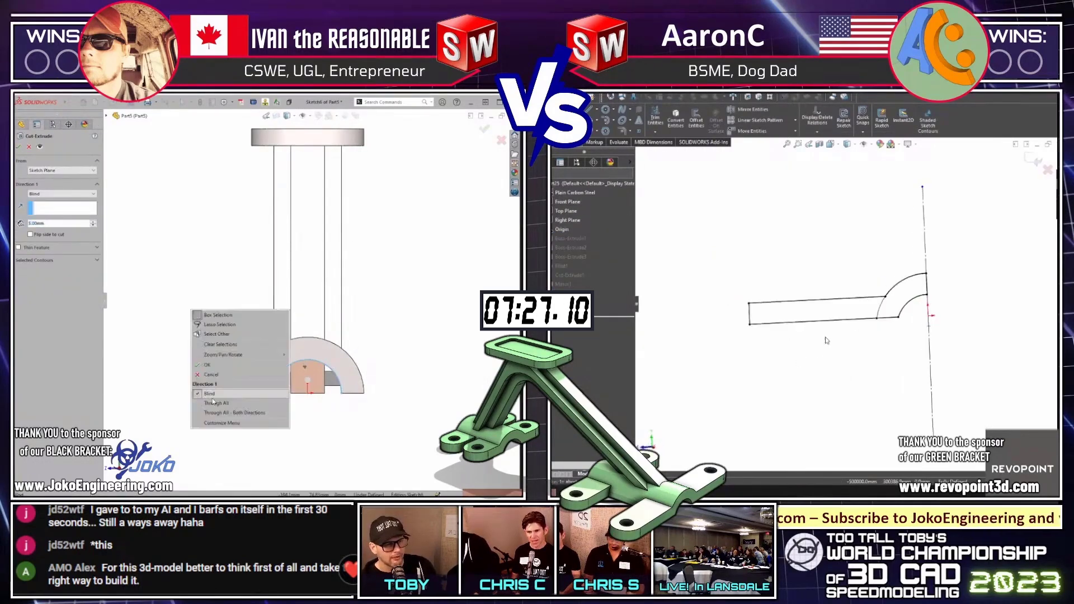
left_click(215, 413)
key("Return")
key("ctrl+7")
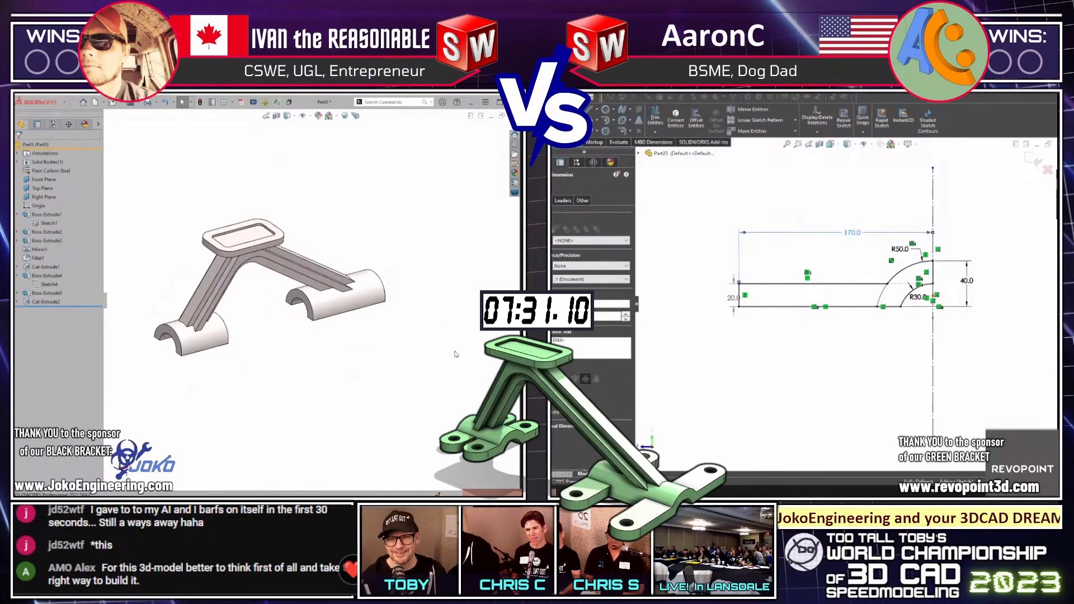
middle_click_drag(422, 327, 306, 389)
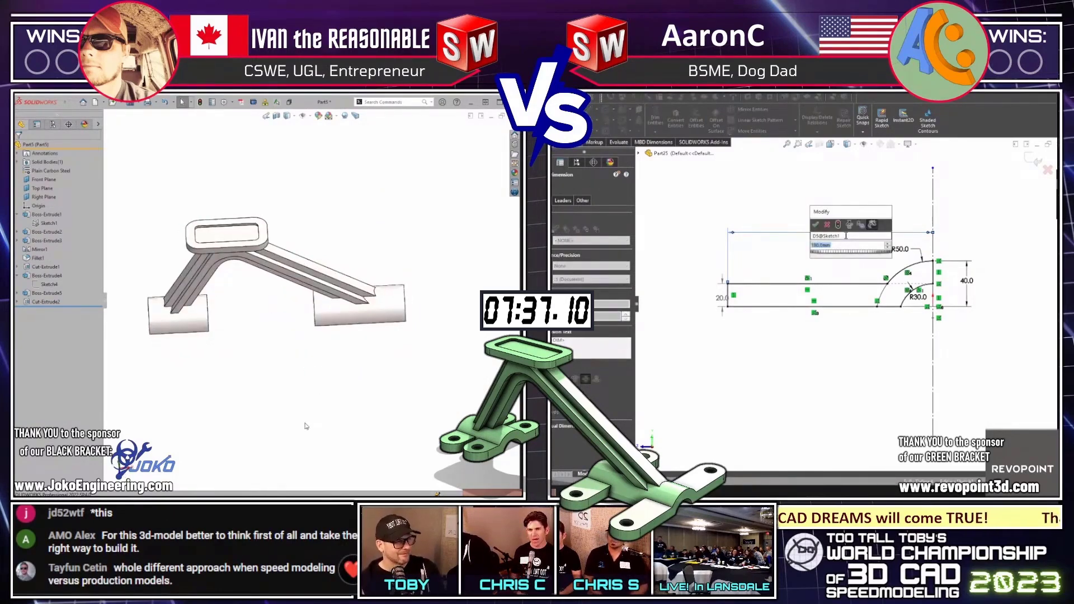
scroll(296, 428, "up", 2)
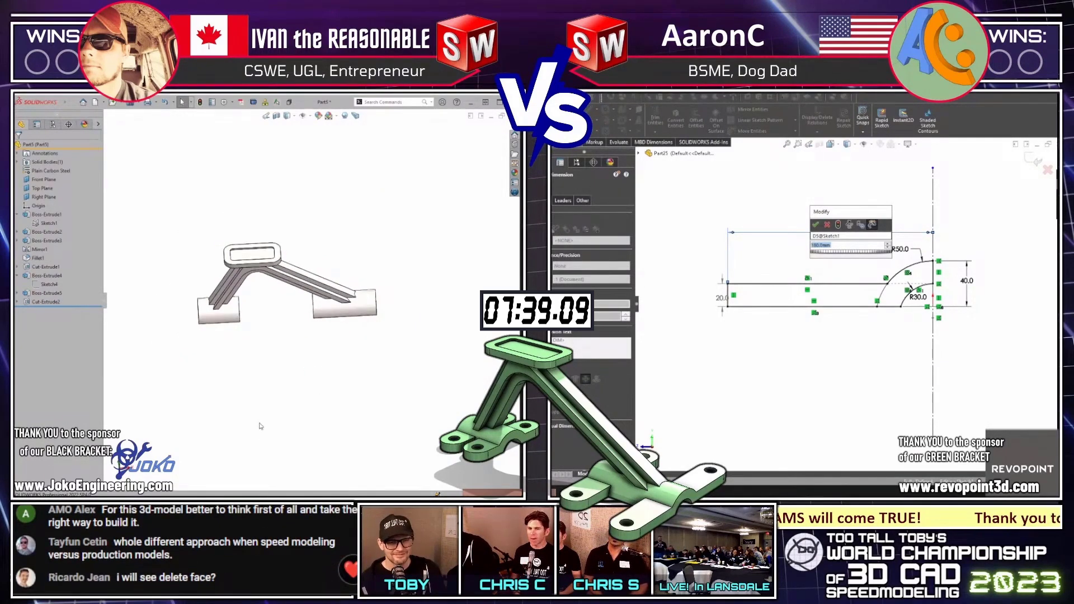
Start a sketch on the Top Plane in Top view near the saddle
key("ctrl+5")
left_click(42, 188)
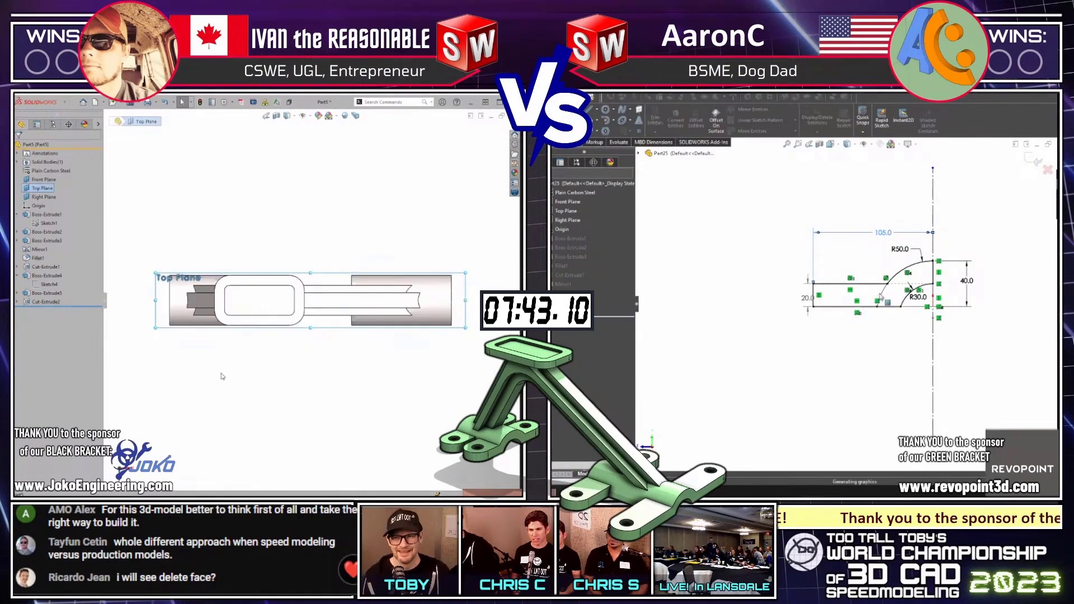
key("s")
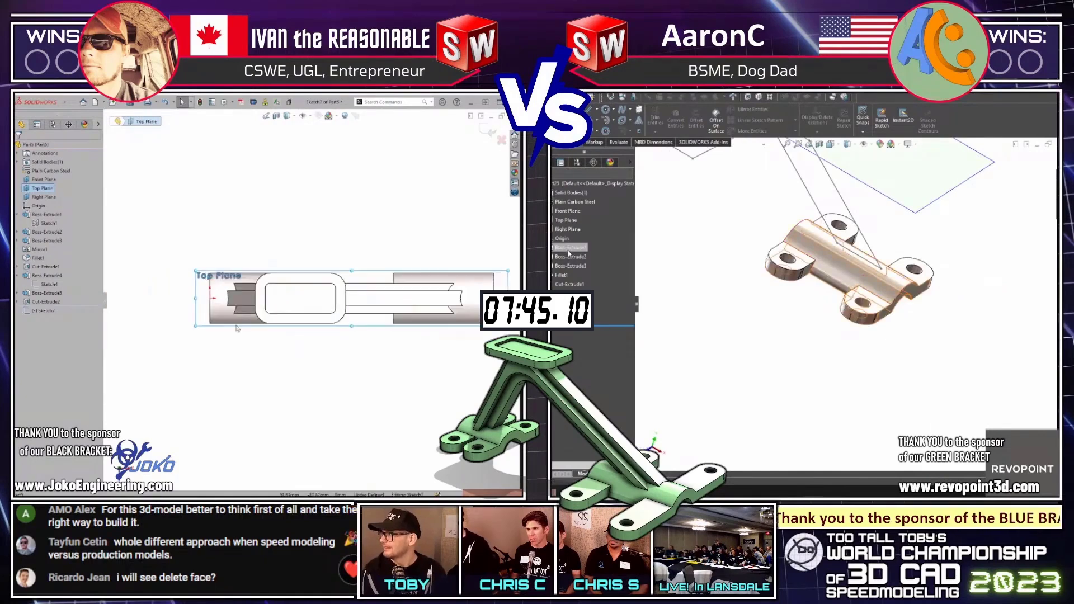
scroll(248, 295, "up", 2)
left_click_drag(604, 326, 597, 271)
Draw the closed round-ended lug tab outline from the saddle edge
key("l")
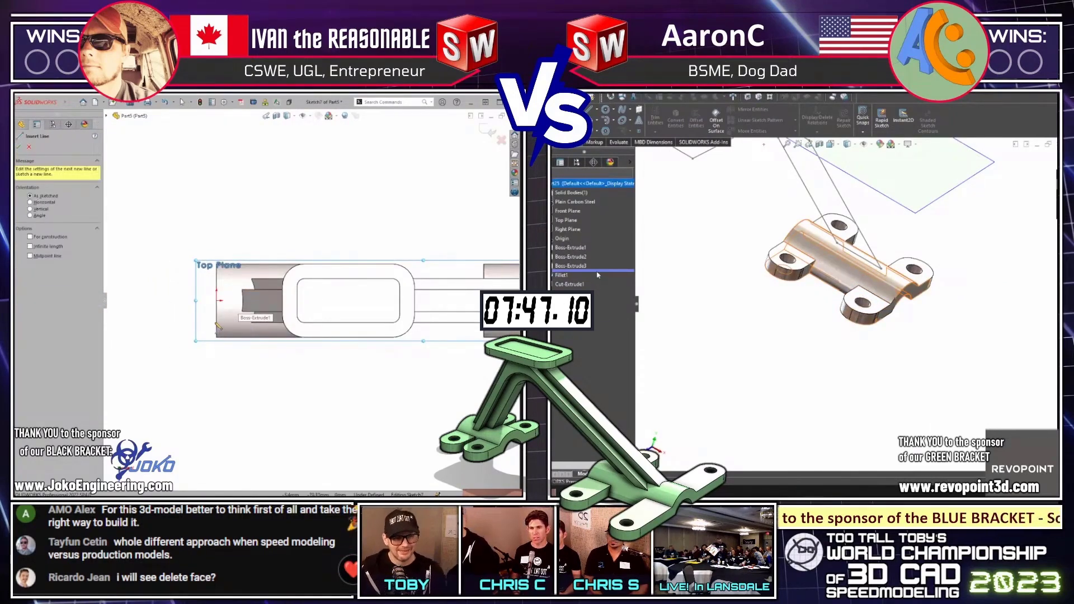
left_click(217, 300)
left_click(569, 256)
left_click(217, 371)
left_click(250, 371)
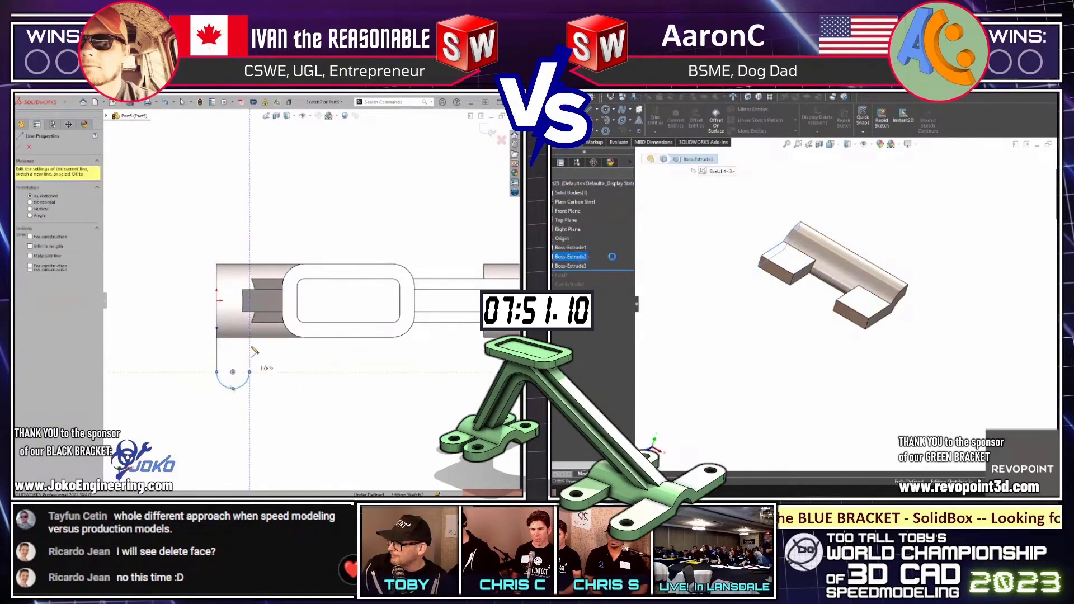
left_click(249, 327)
left_click(216, 327)
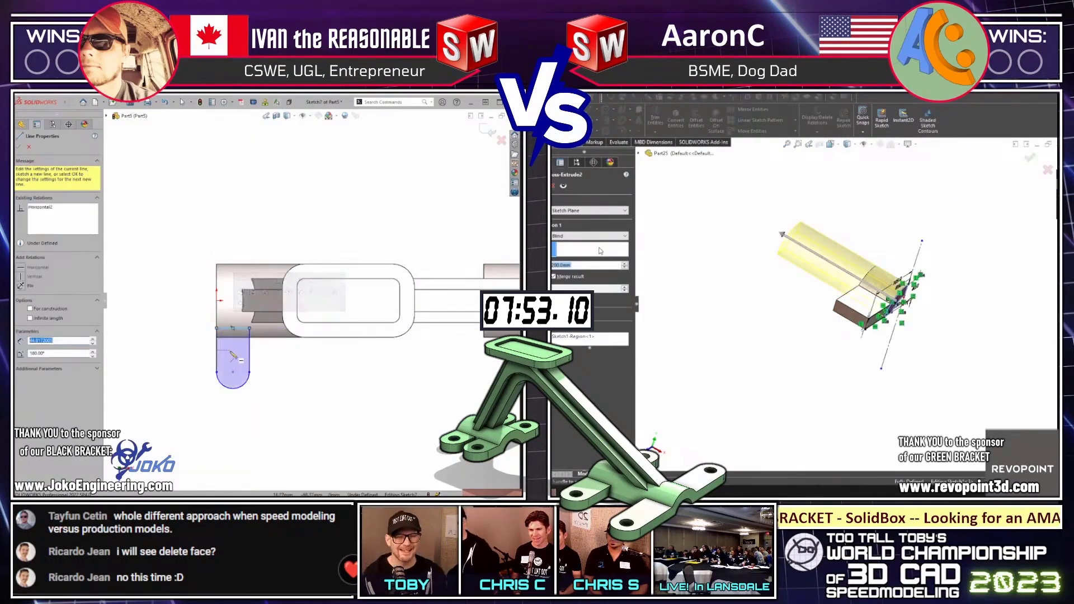
scroll(232, 356, "down", 4)
key("Escape")
key("Return")
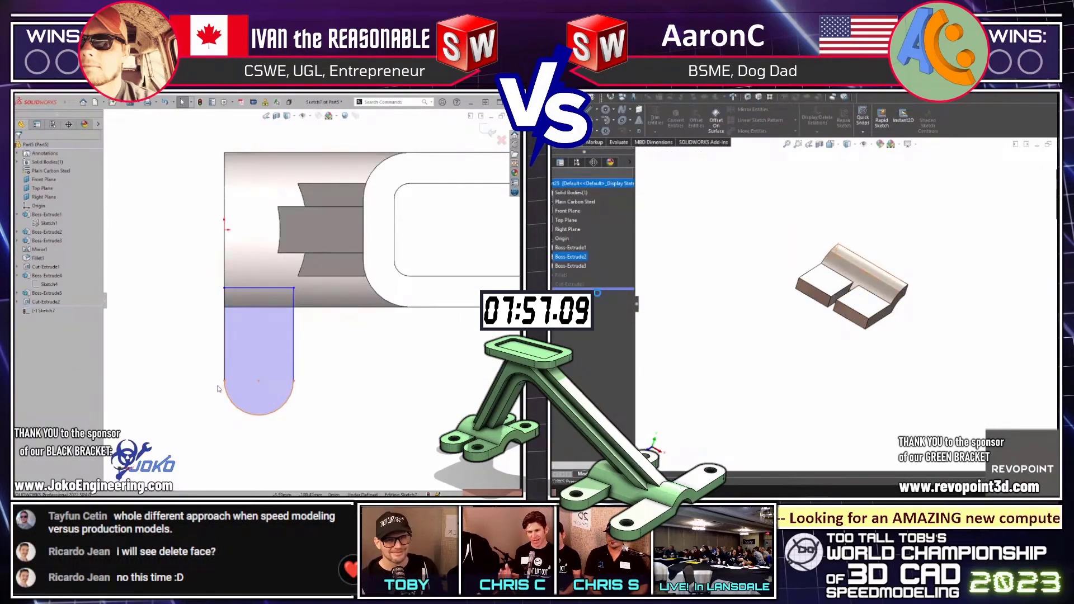
Sketch the hole circle at the tab's arc centre and dimension it Ø25
key("c")
left_click(258, 381)
left_click(269, 397)
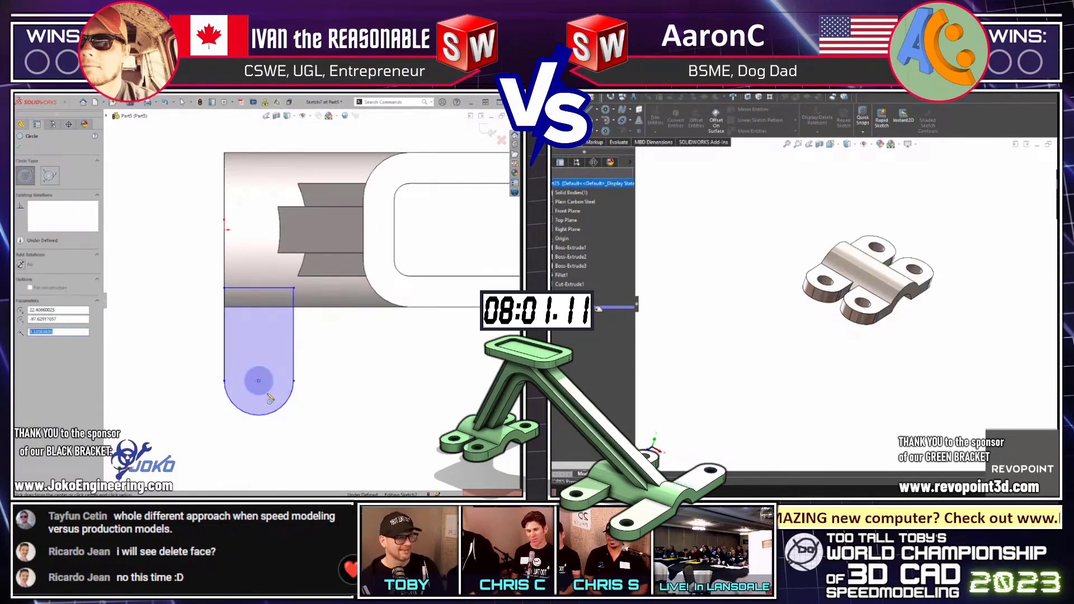
key("d")
left_click(268, 393)
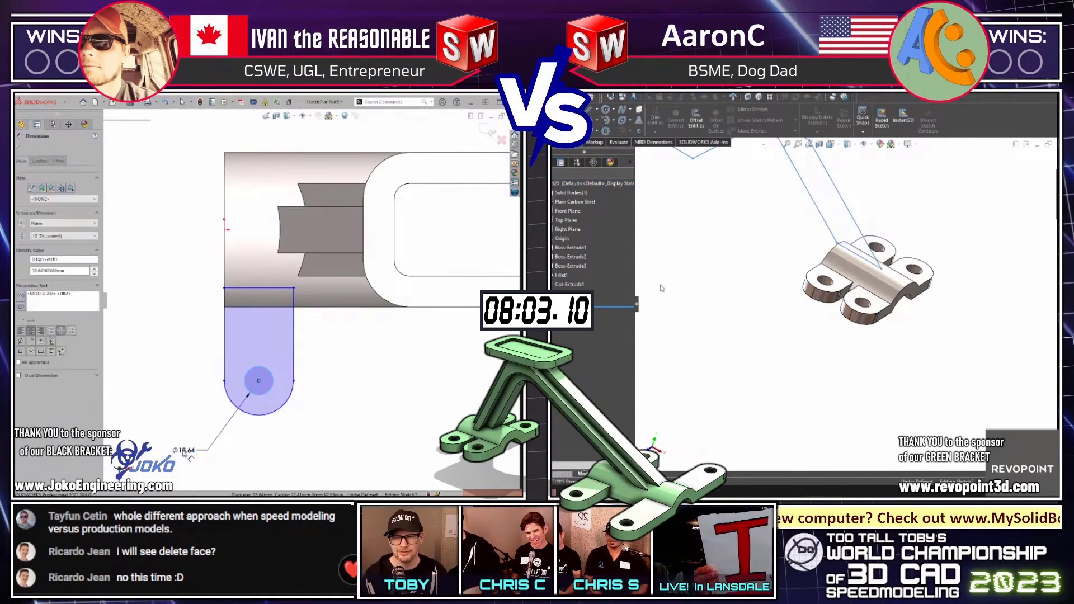
key("ctrl+8")
type("25")
key("Return")
Dimension the tab's rounded end to R30
left_click(244, 415)
left_click(226, 459)
left_click_drag(733, 244, 951, 356)
type("30")
key("Return")
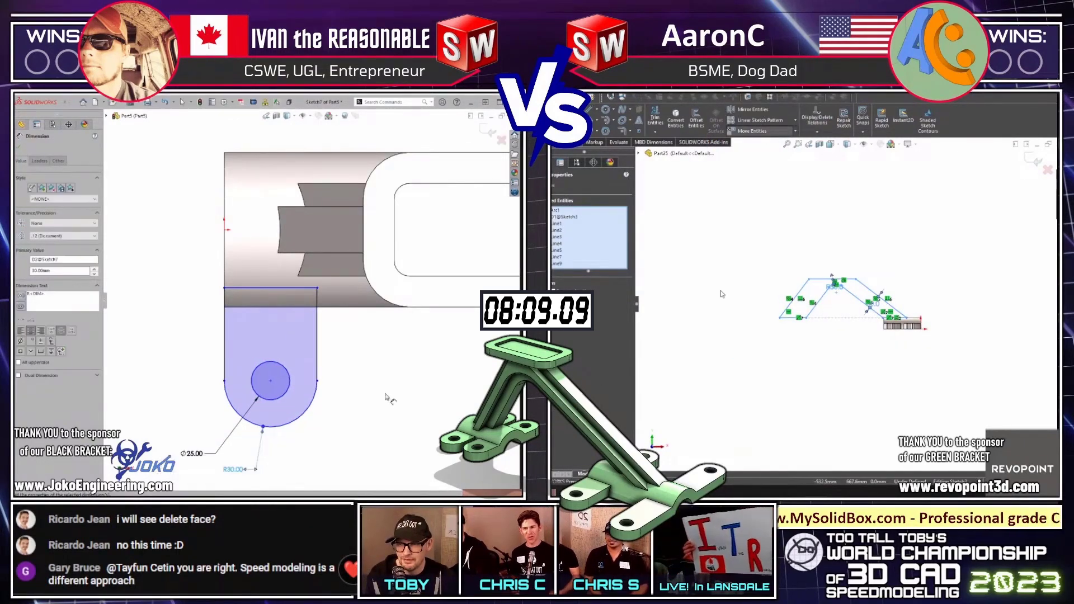
left_click(752, 131)
left_click(719, 292)
key("Escape")
Add a vertical 75 mm dimension for the tab length
scroll(315, 342, "down", 2)
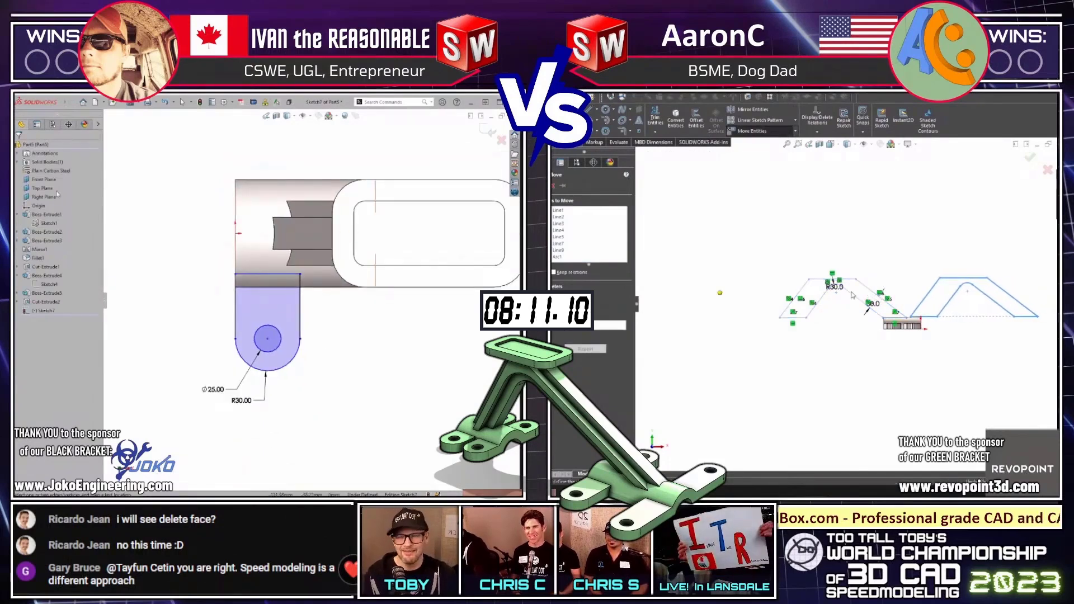
left_click(866, 297)
scroll(844, 313, "down", 3)
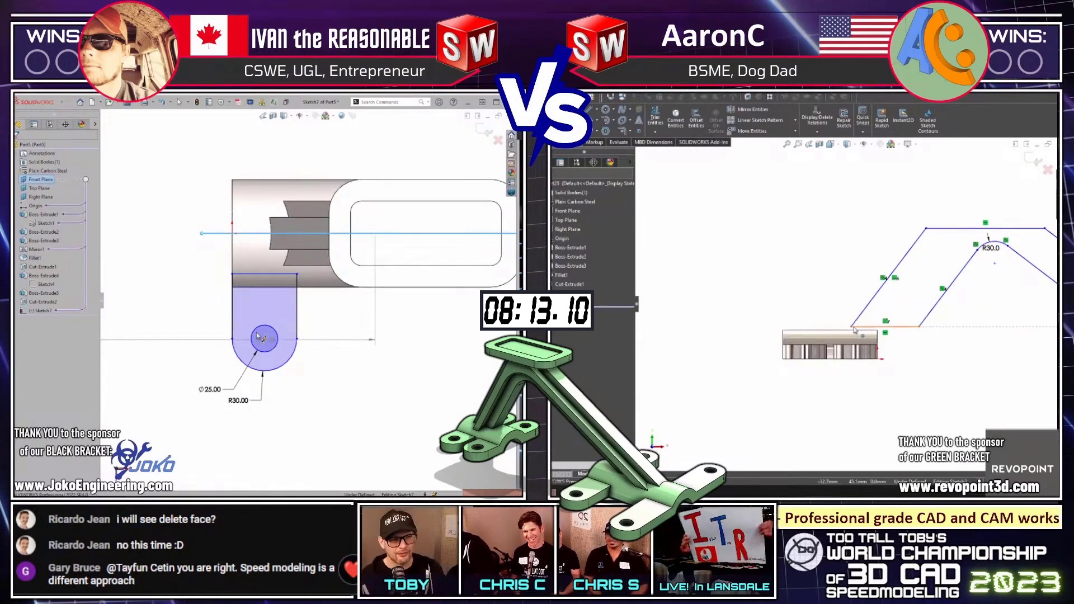
left_click(186, 289)
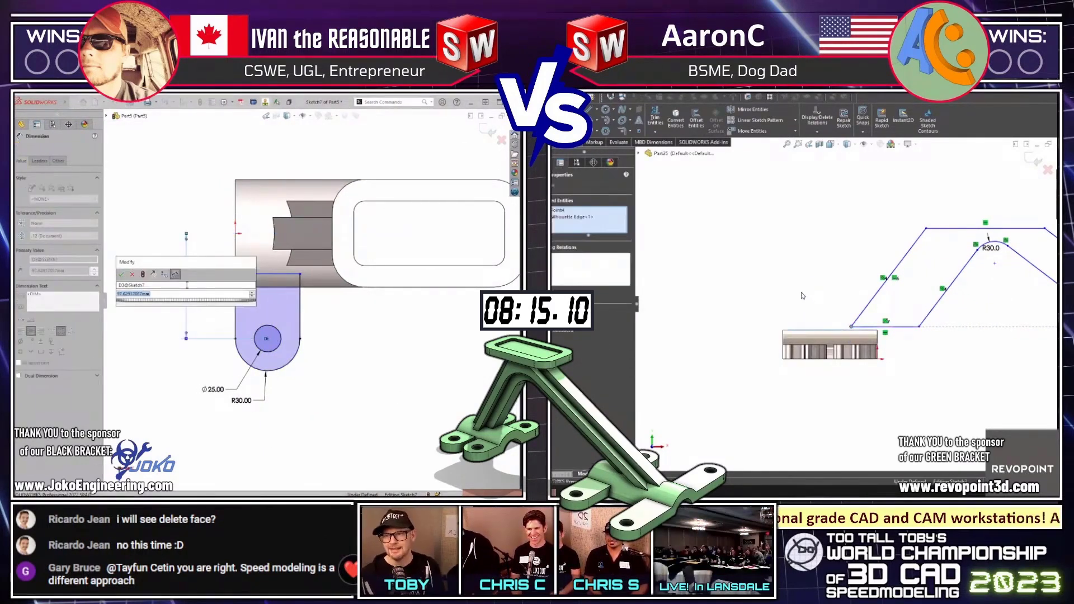
type("75")
key("Return")
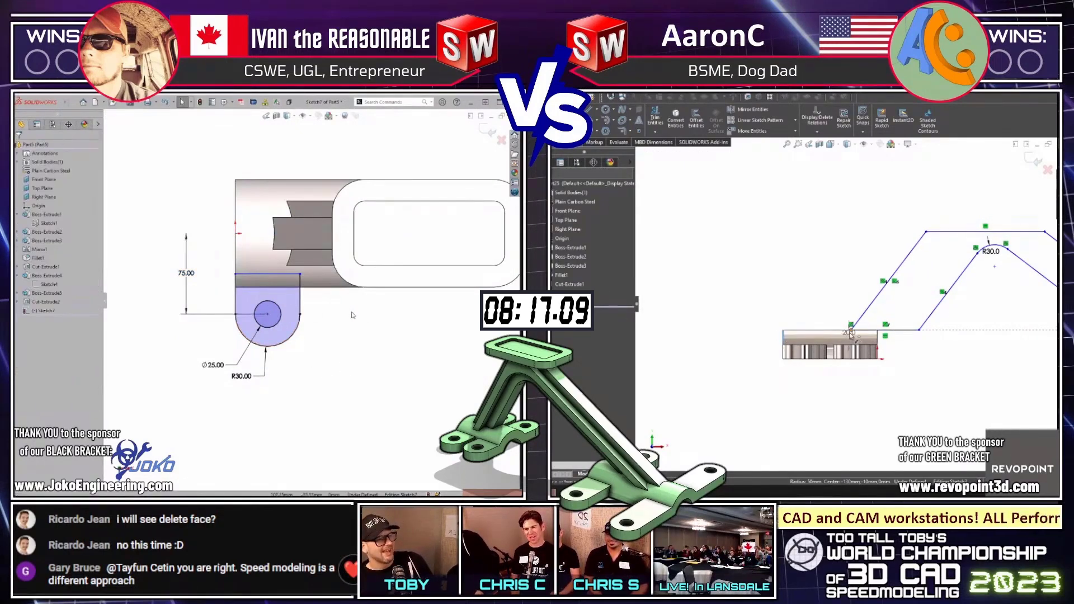
Select the tab's top edge line and enter a value of 30
left_click(851, 327)
left_click(783, 331)
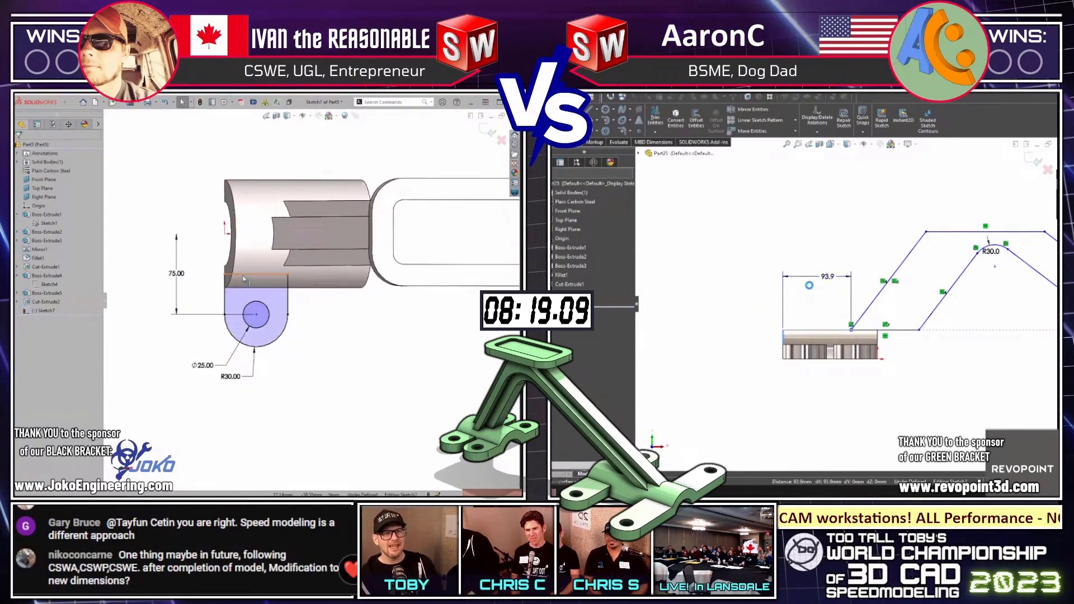
left_click(246, 263)
left_click(809, 286)
type("30")
key("Return")
left_click(347, 359)
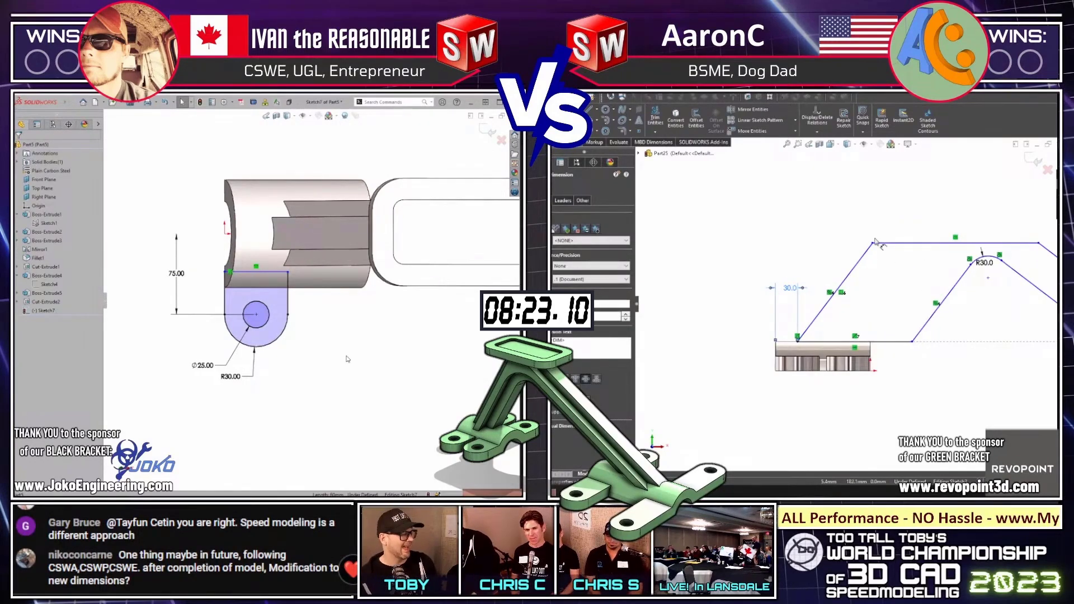
left_click(872, 244)
View the bracket in isometric and extrude the lug sketch into a solid tab
middle_click_drag(342, 357, 362, 338)
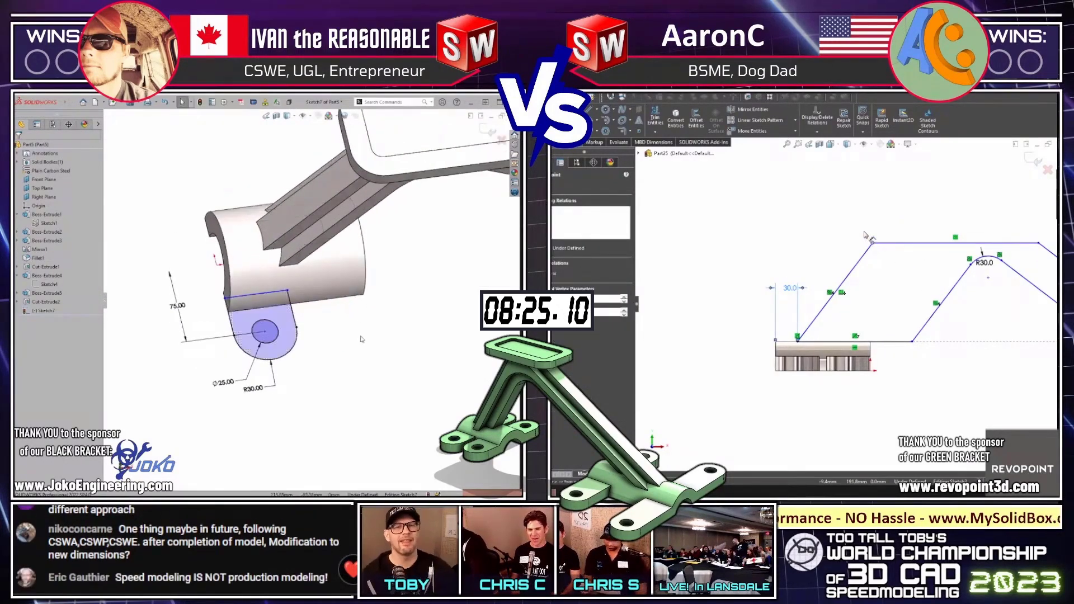
key("ctrl+8")
key("ctrl+7")
key("e")
Confirm the lug extrusion as Boss-Extrude6 and set the leg profile's horizontal offset to 140
left_click(779, 350)
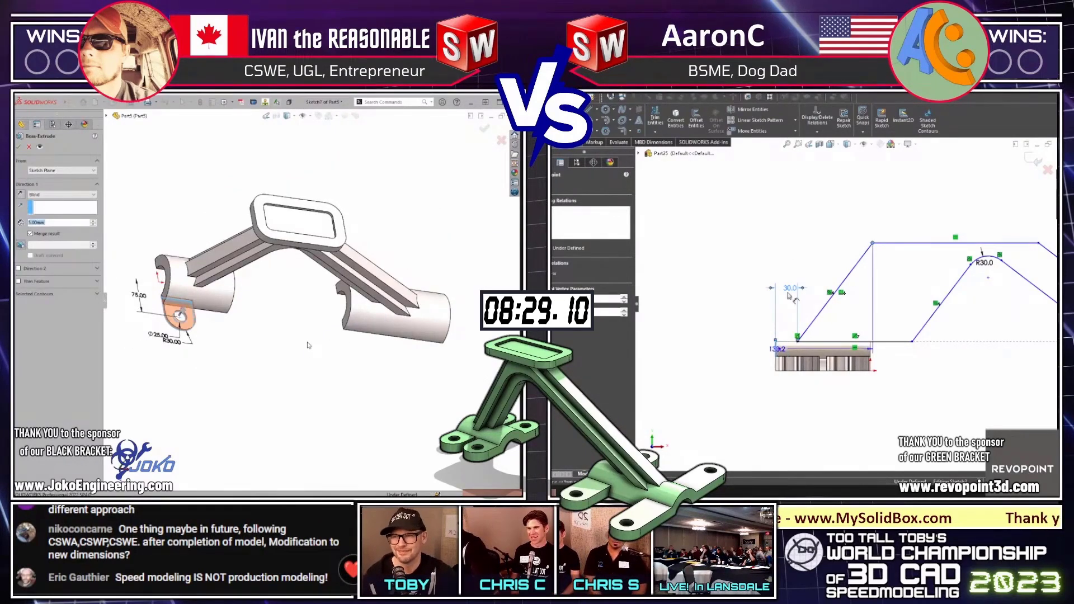
left_click(816, 200)
right_click(311, 346)
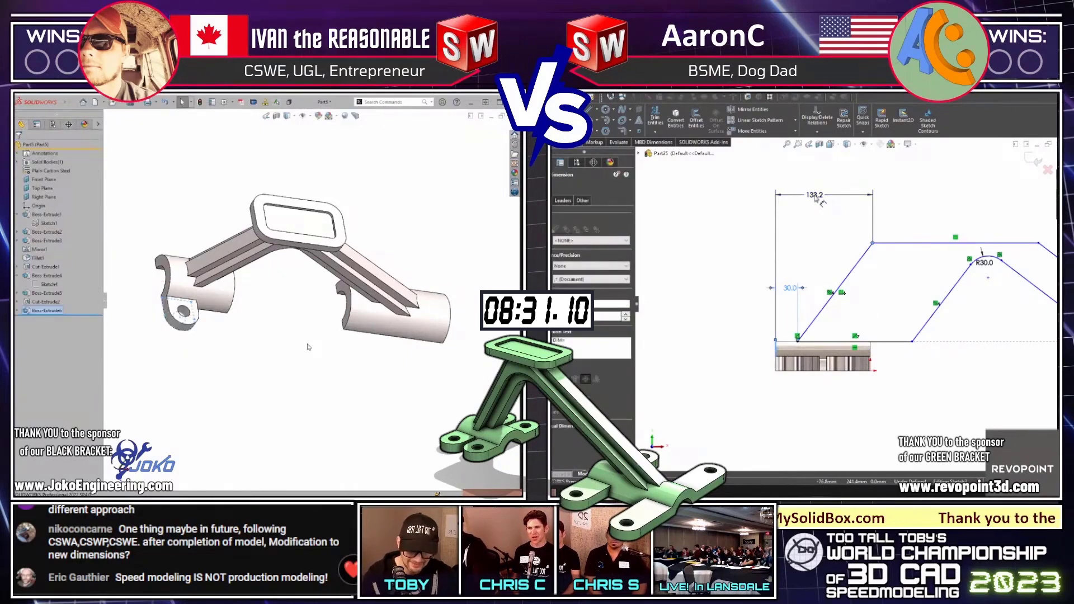
type("140")
key("Return")
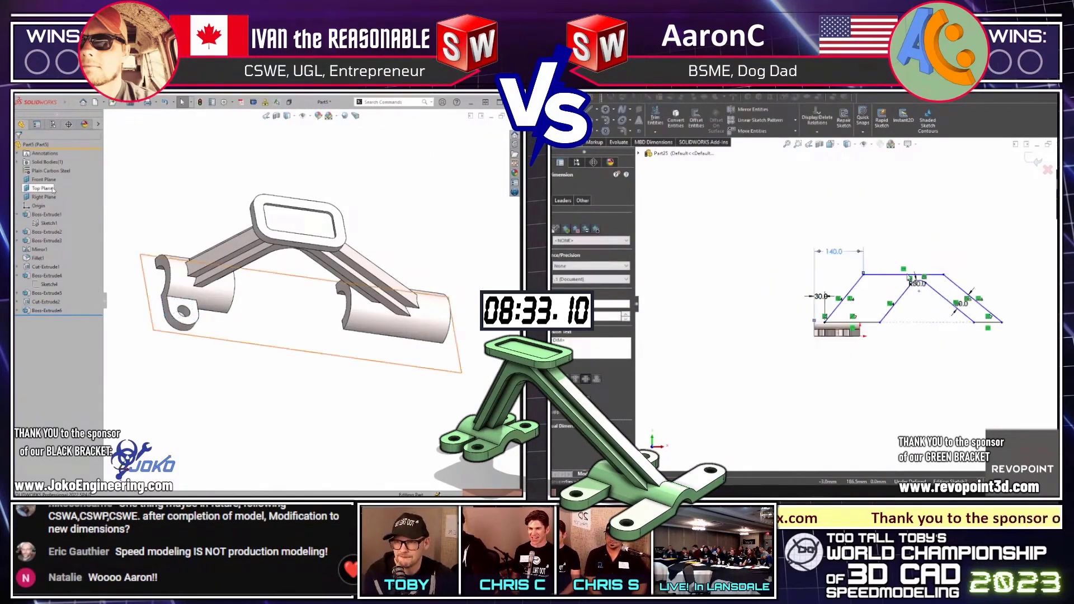
Draw the second lug outline below the bar on the Top Plane and set the leg height to 220
key("ctrl+8")
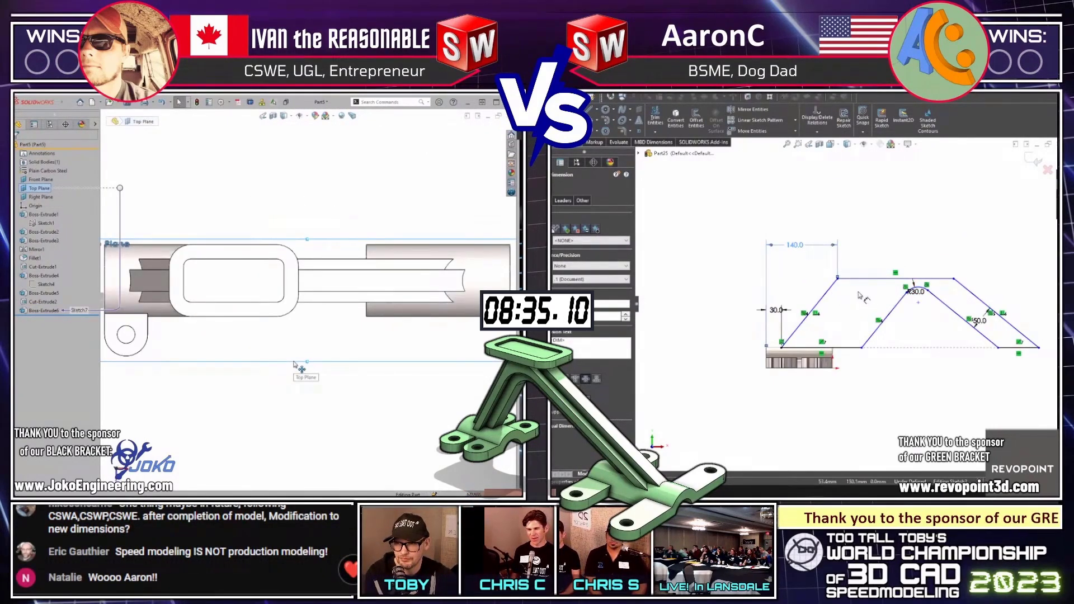
left_click(895, 278)
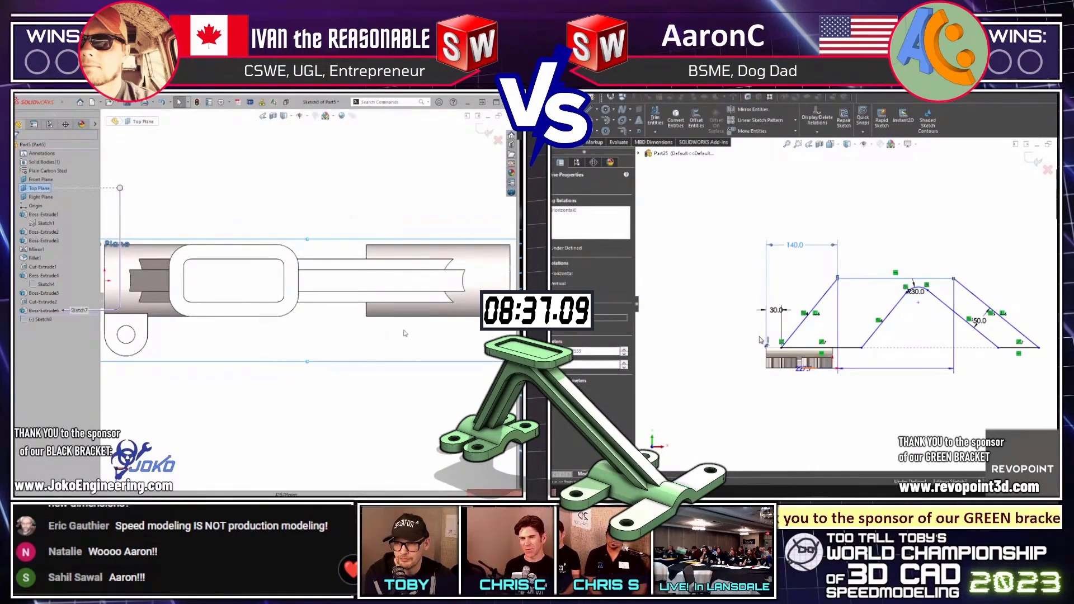
key("l")
left_click(369, 280)
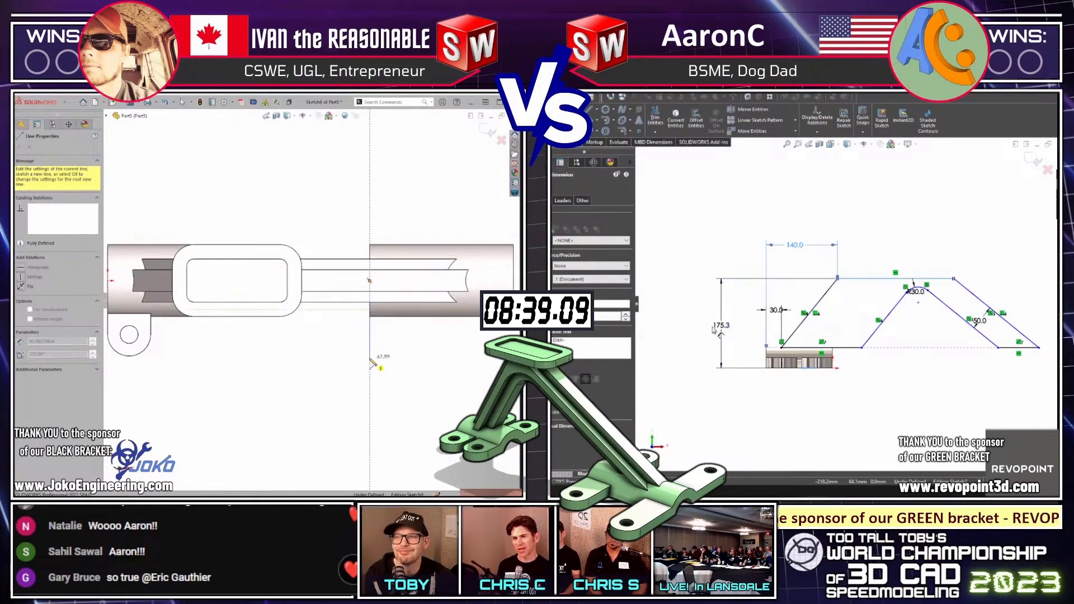
left_click(369, 358)
double_click(716, 329)
left_click(408, 358)
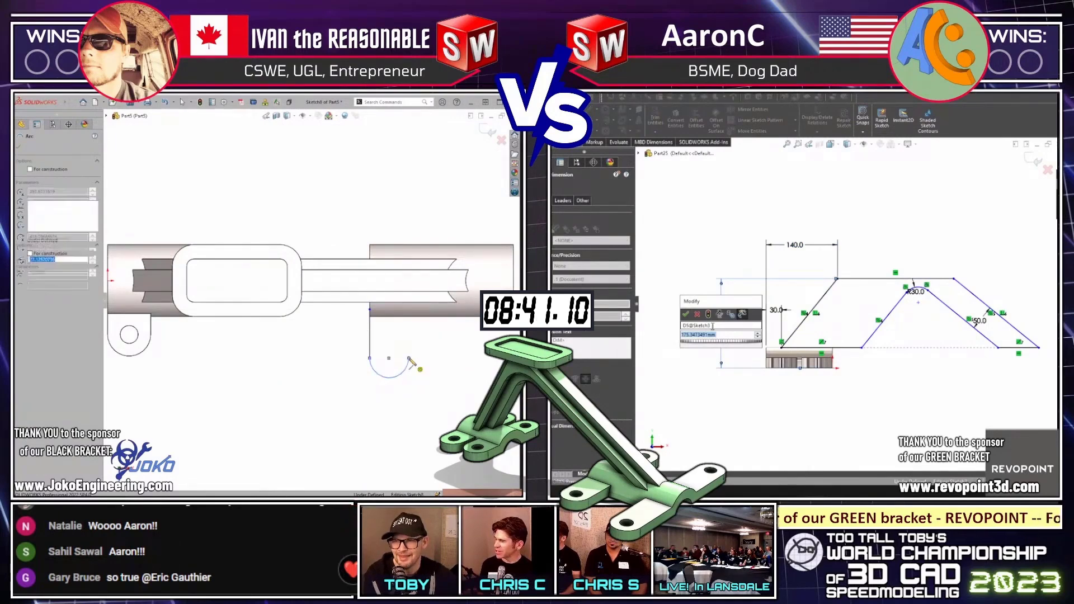
left_click(408, 310)
left_click(369, 309)
type("220")
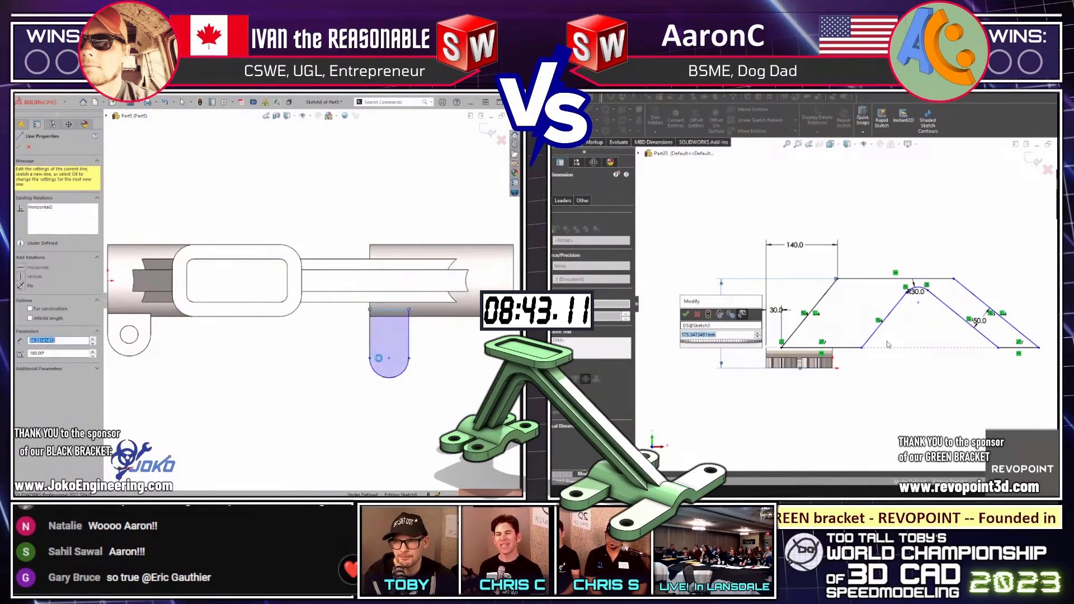
key("Return")
key("Escape")
Dimension the lug hole Ø25, its end radius, and the leg thickness 50
left_click(875, 336)
left_click(389, 369)
key("d")
left_click(331, 400)
left_click(792, 296)
type("25")
key("Return")
left_click(386, 378)
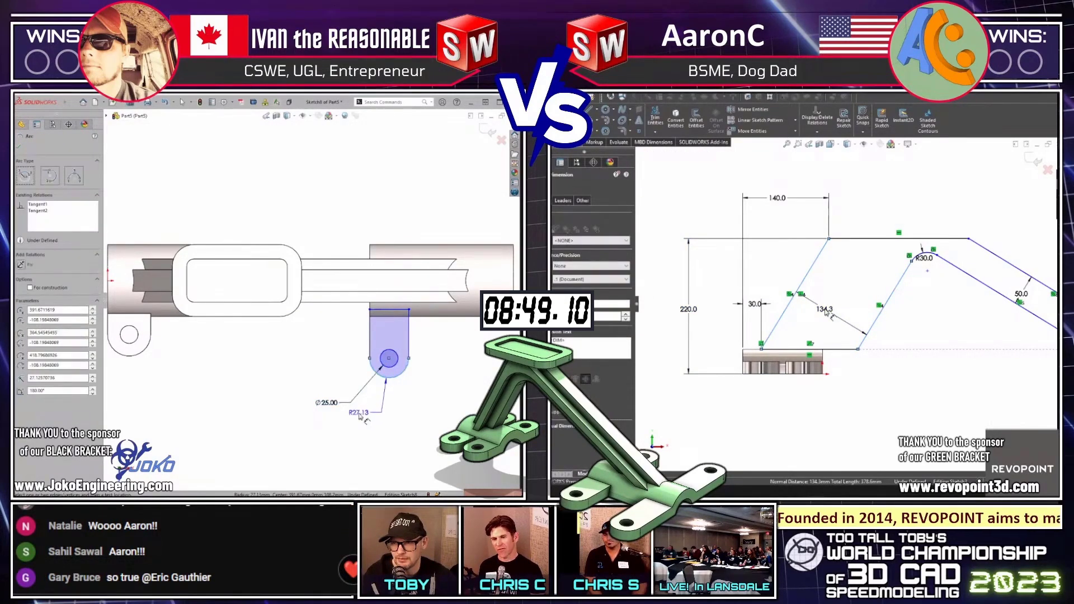
left_click(360, 416)
left_click(825, 312)
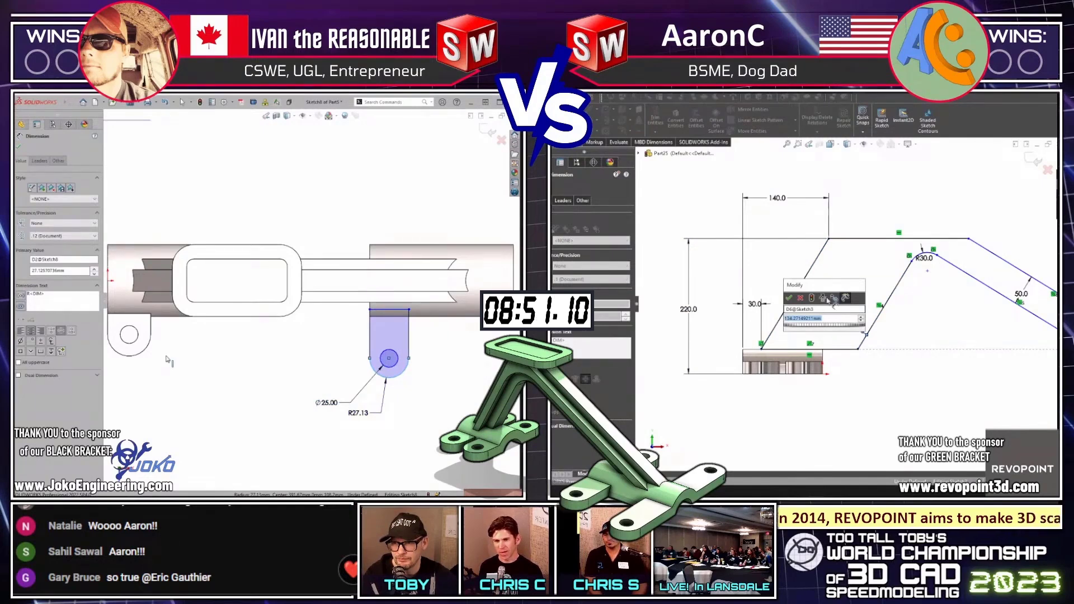
type("50")
key("Return")
Add the R30 bend radius on the leg and set the lug length to 110 below the bar
scroll(413, 328, "up", 2)
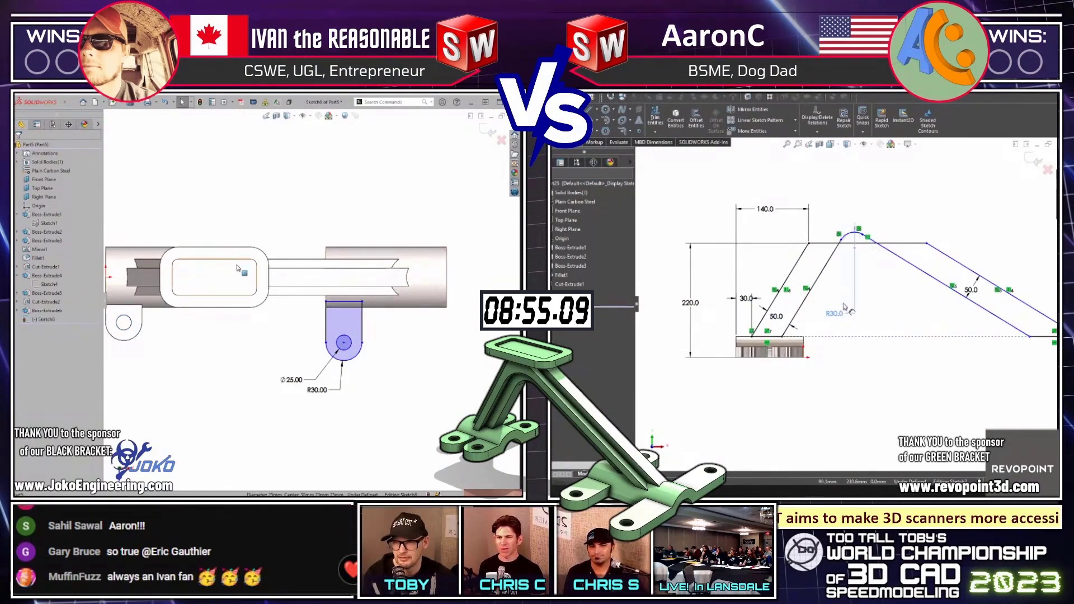
left_click(843, 314)
left_click_drag(867, 239, 948, 376)
left_click(320, 333)
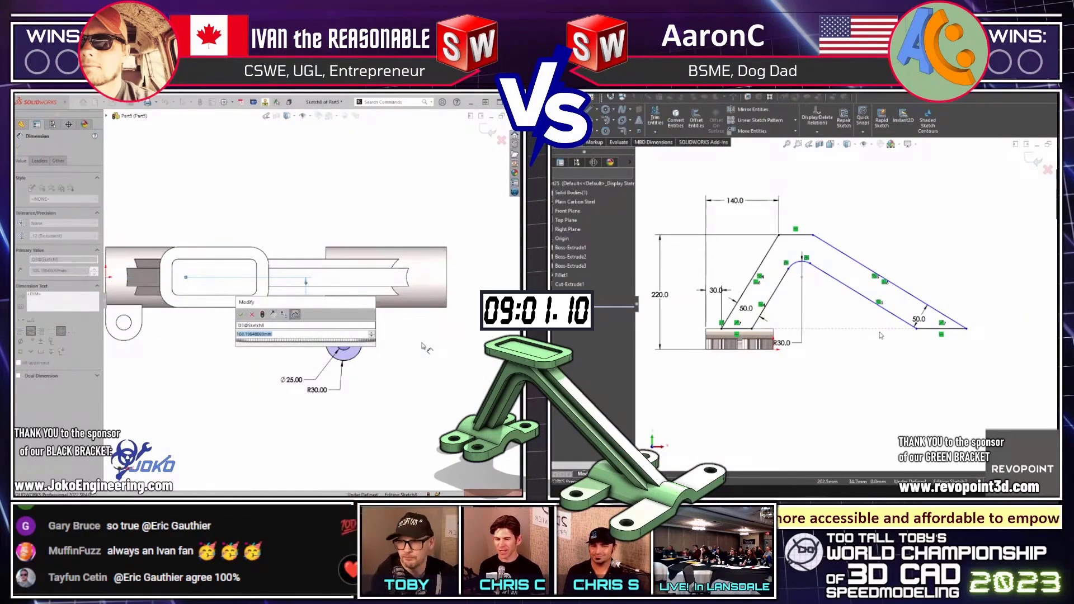
type("110")
key("Return")
Copy the lug sketch onto the bar's right corner and dimension its spacing from the Front Plane
mouse_move(224, 422)
left_mouse_down()
mouse_move(290, 381)
mouse_move(397, 247)
mouse_move(389, 275)
left_mouse_up()
left_click_drag(342, 342, 420, 339, "ctrl")
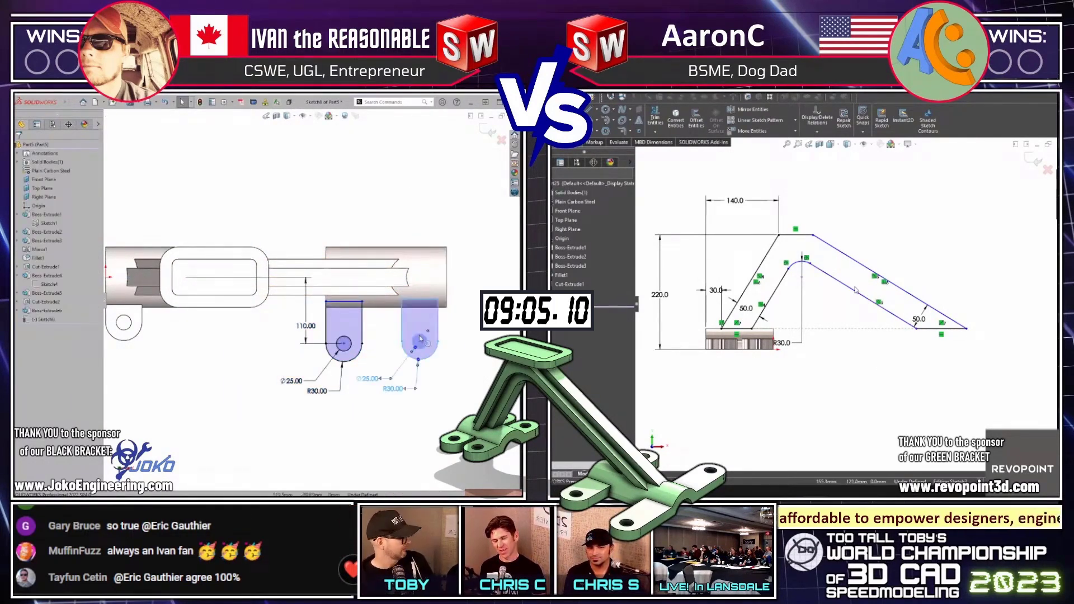
left_click_drag(442, 302, 448, 304)
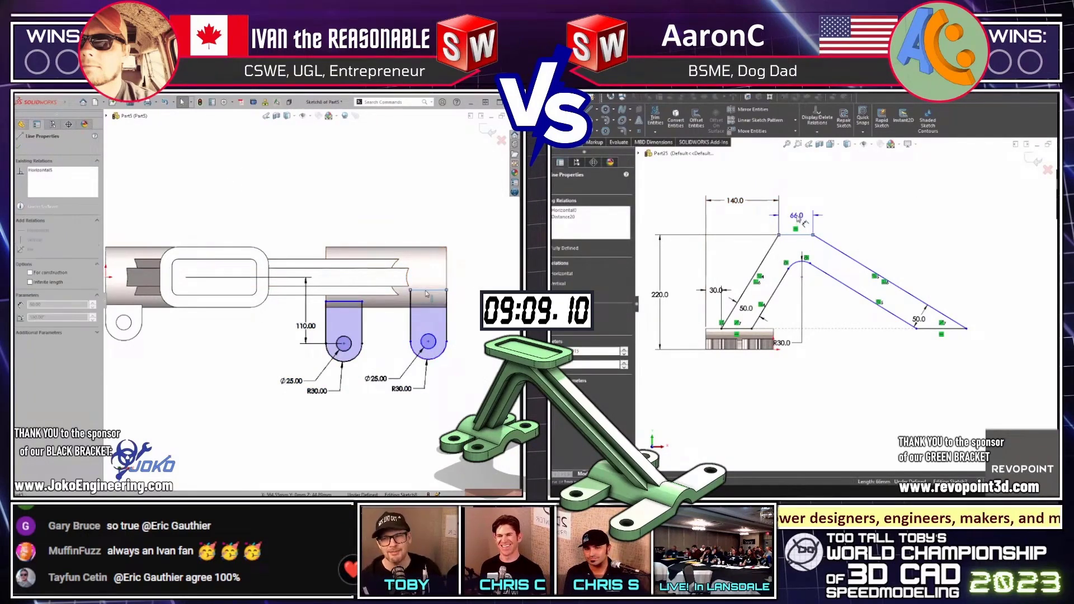
left_click(127, 207)
left_click(45, 179)
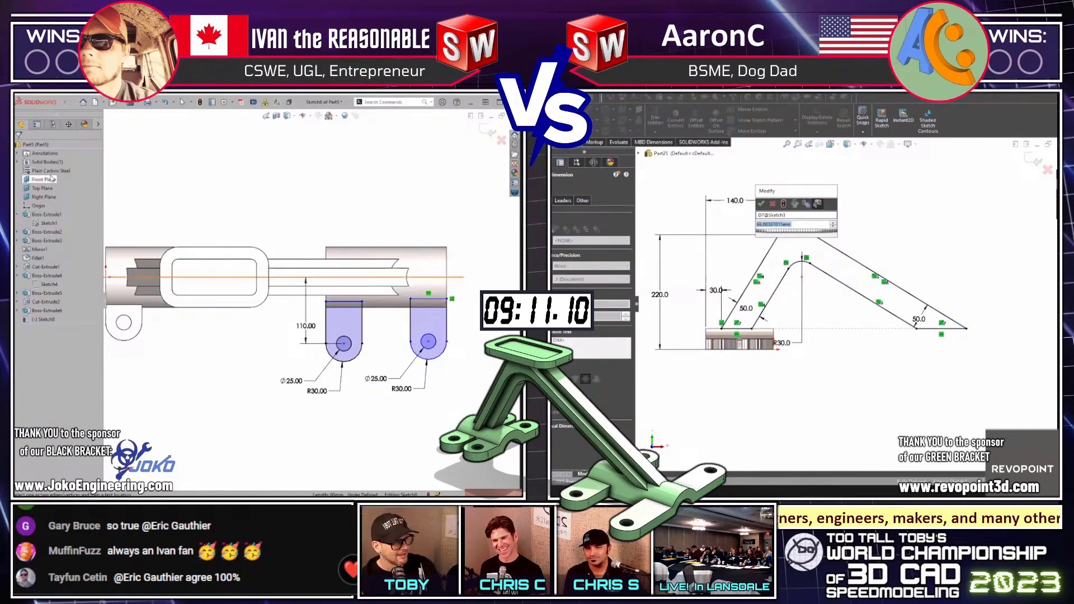
left_click(425, 342)
left_click(473, 317)
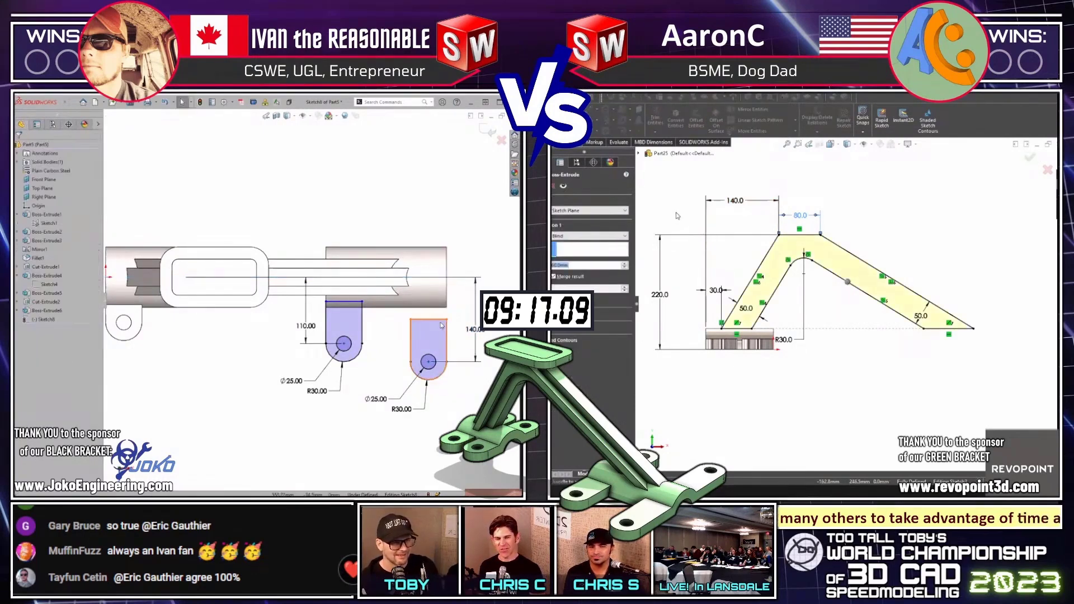
Extrude the leg profile Mid Plane and the second lug sketch as Boss-Extrude7
right_click(673, 209)
left_click(695, 242)
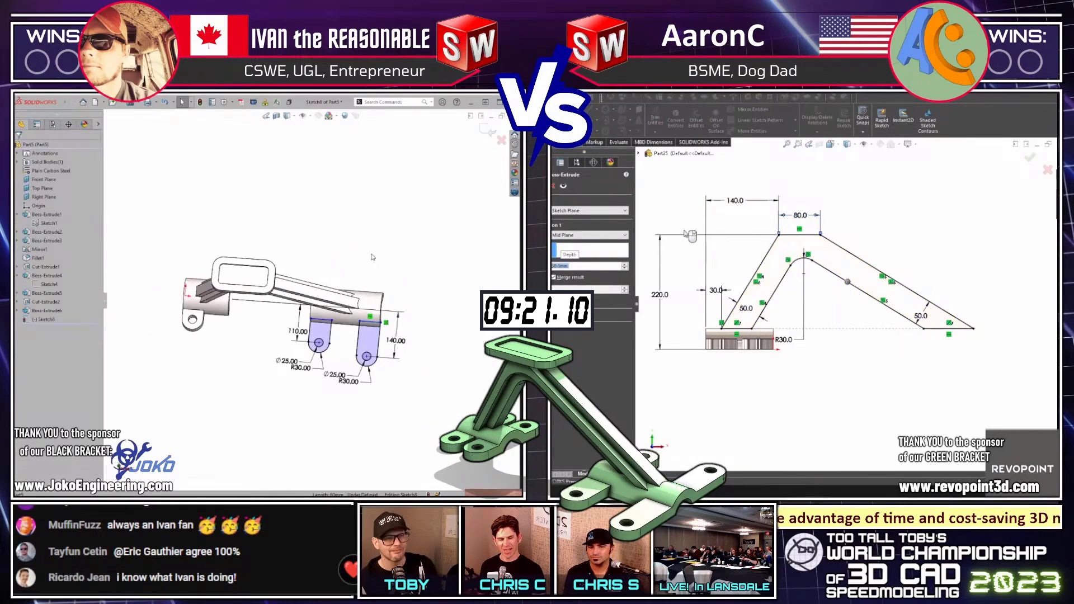
key("Return")
key("Return")
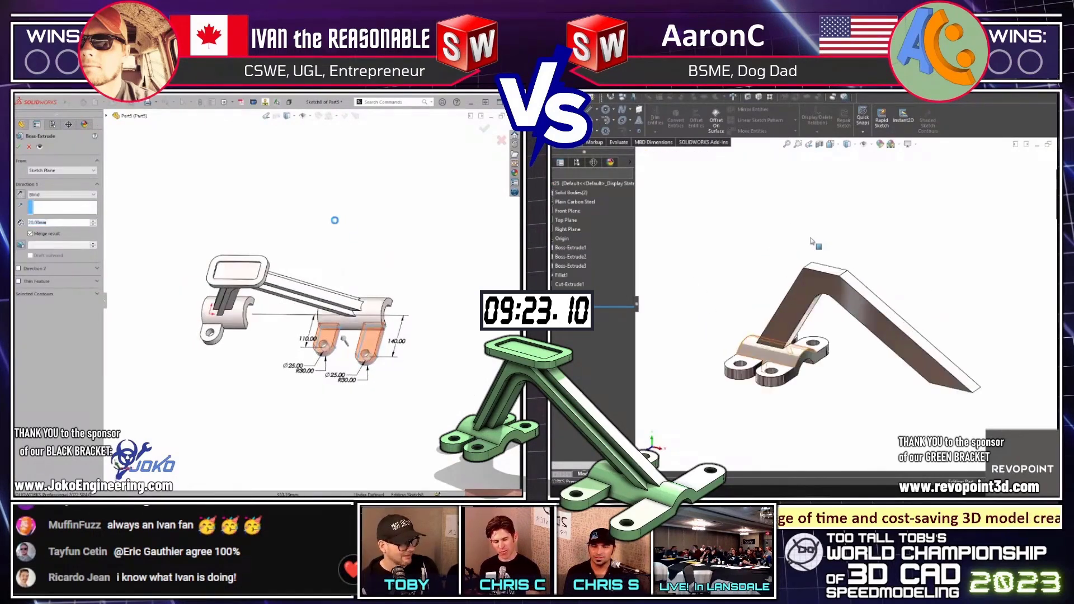
Select both lug tab features and the Right Plane as pattern direction
key("ctrl+1")
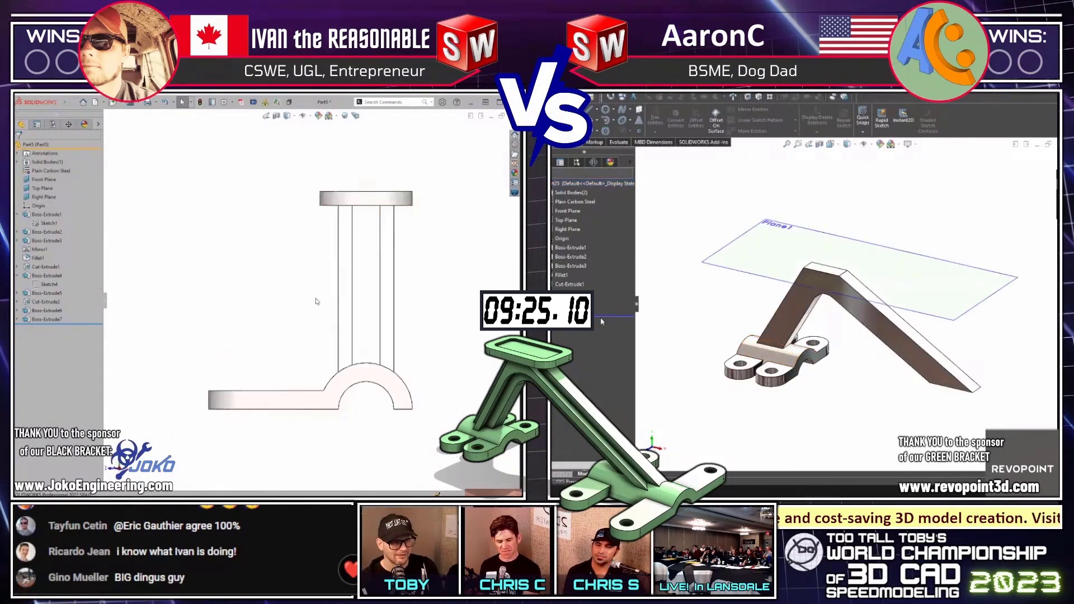
key("ctrl+5")
left_click(43, 320)
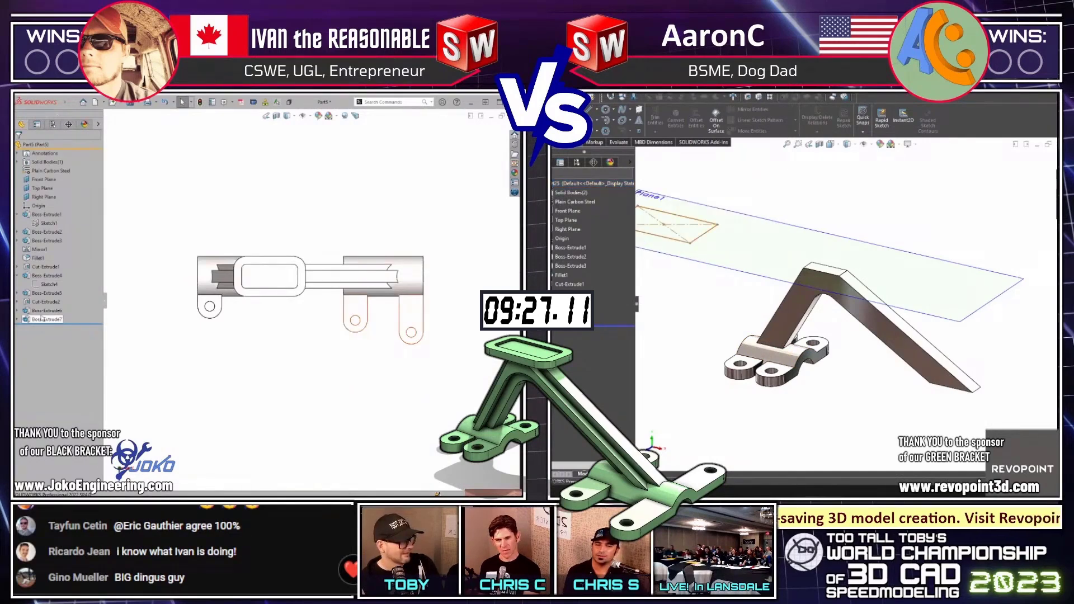
left_click(44, 310)
left_click(44, 196, "ctrl")
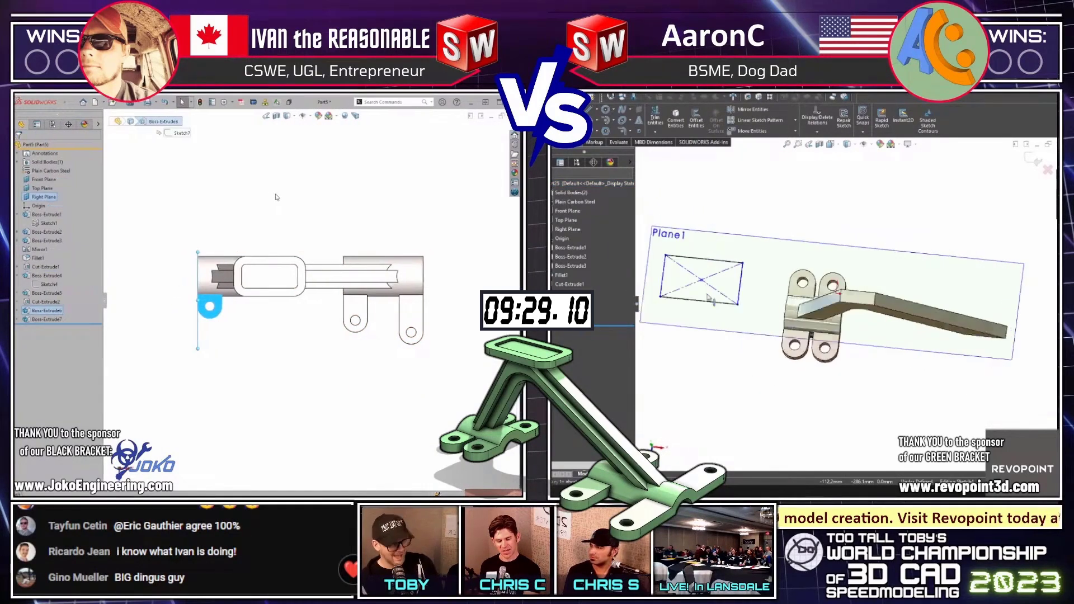
Start a Linear Pattern of the lug tab from the feature commands
key("s")
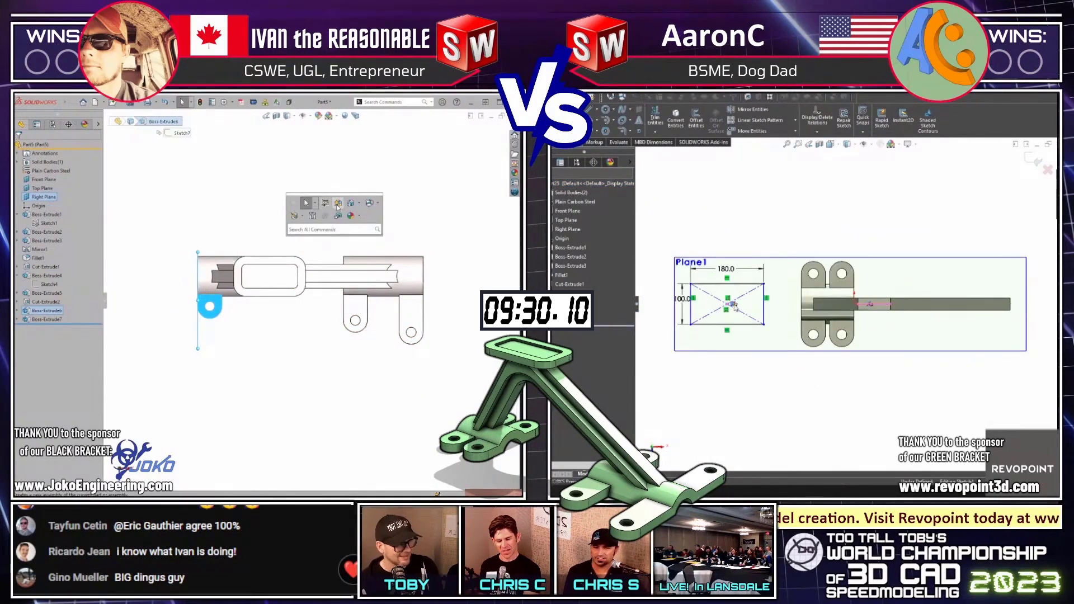
left_click(302, 216)
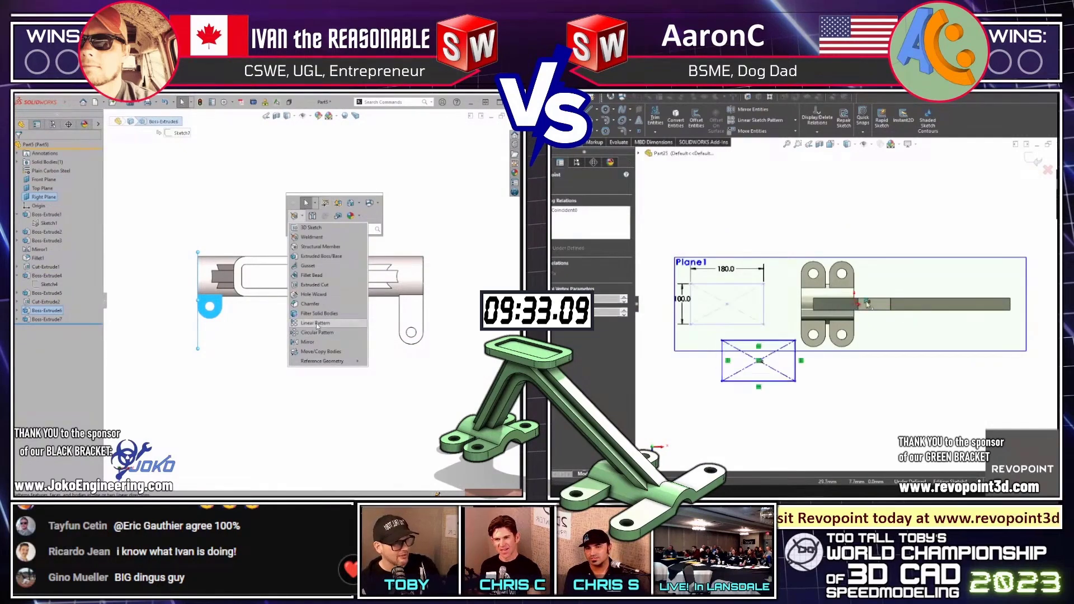
left_click(317, 325)
left_click(860, 408)
Draw a centre rectangle around the bar's end and set 35 mm pattern spacing
key("r")
scroll(878, 316, "up", 1)
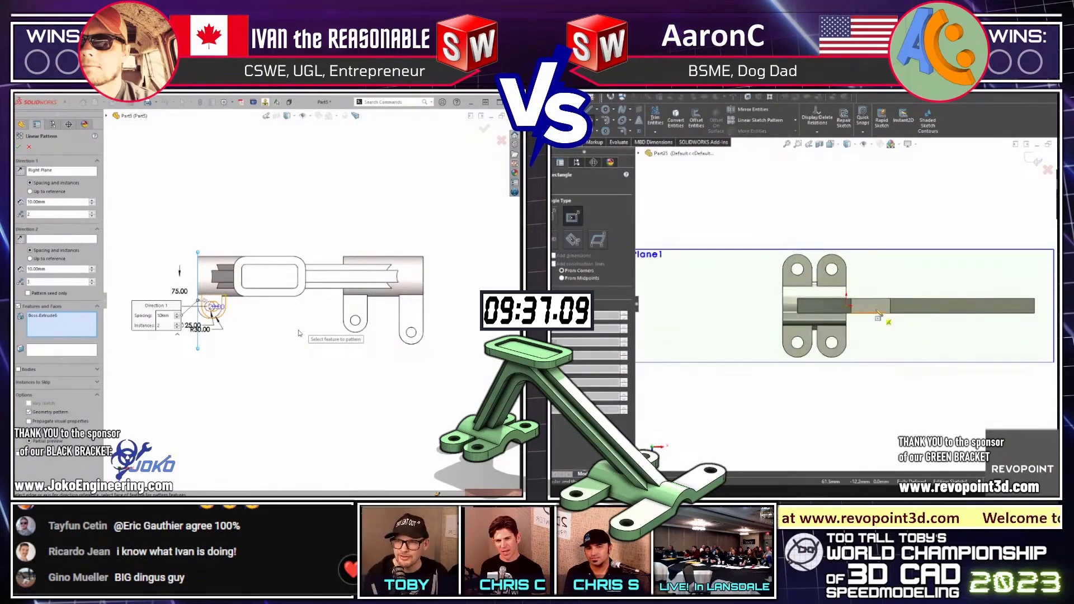
left_click(871, 306)
left_click(914, 278)
scroll(931, 278, "up", 2)
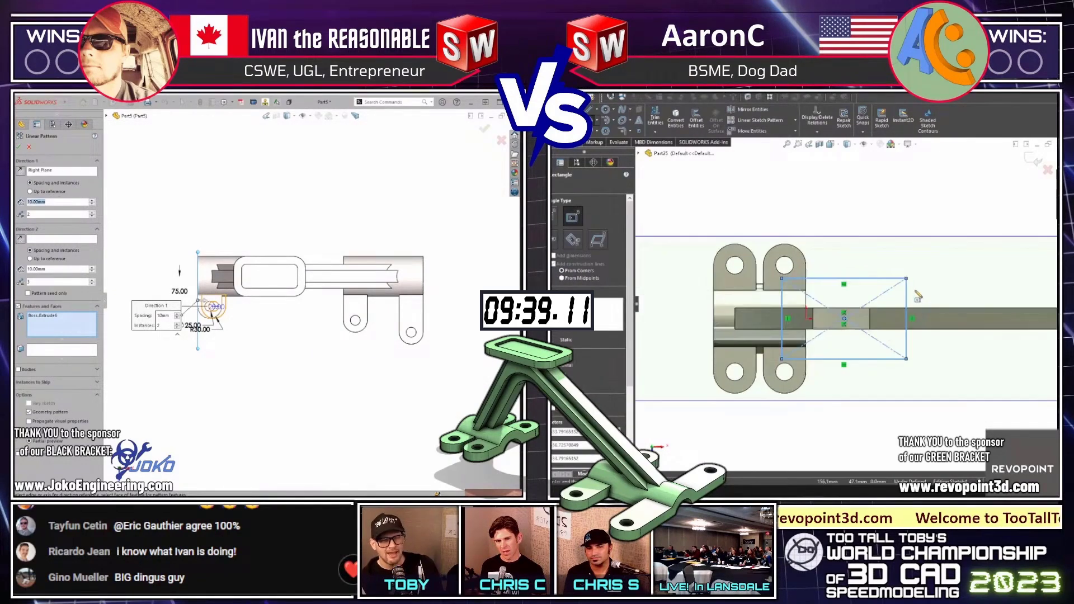
type("35")
key("Return")
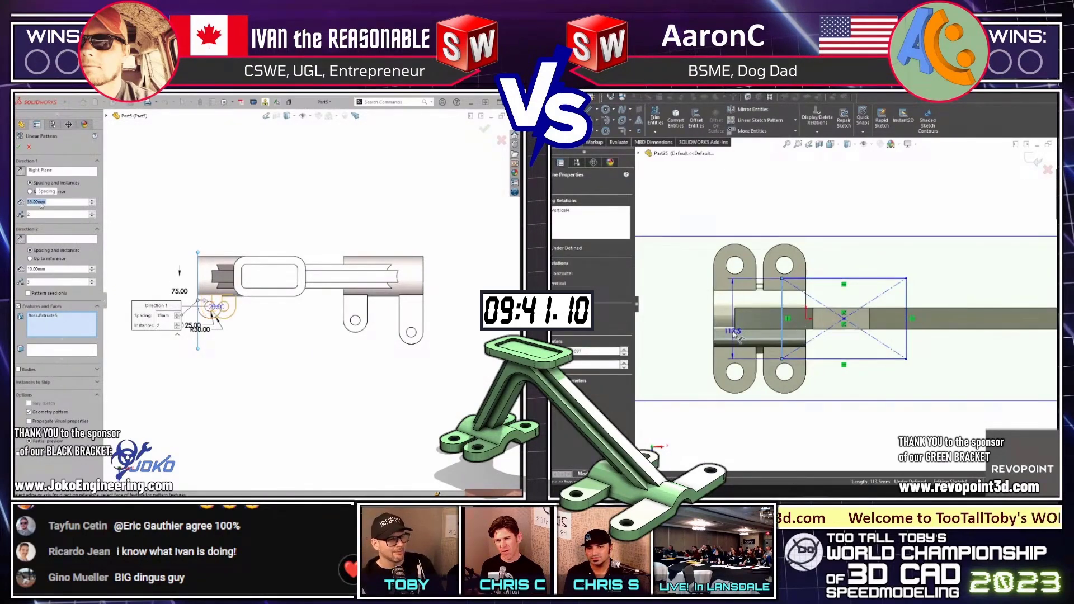
key("Escape")
Dimension the rectangle 100 high by 180 wide
left_click(733, 333)
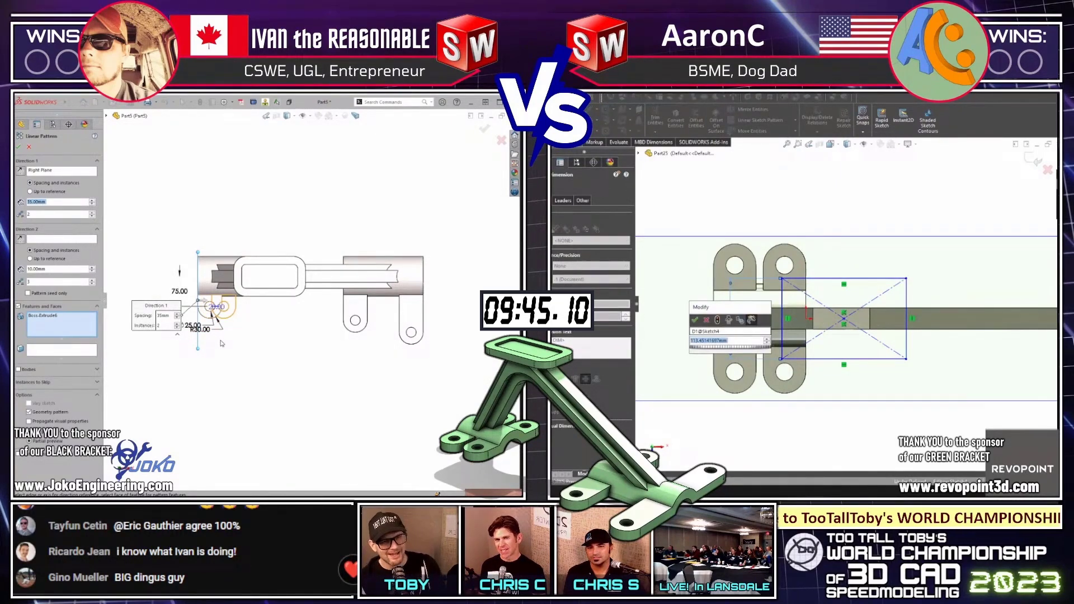
type("100")
key("Return")
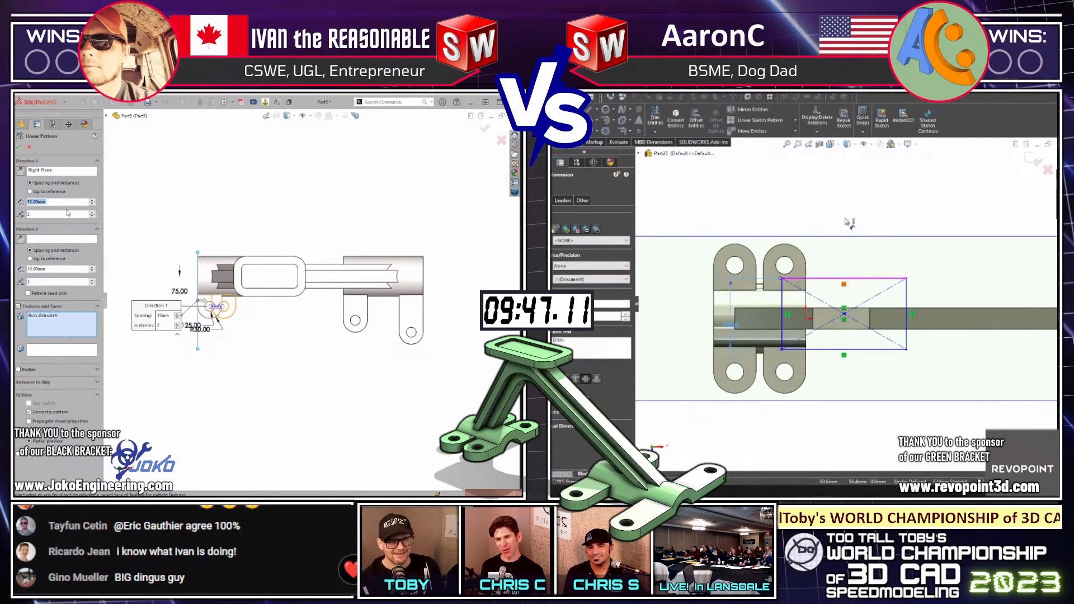
left_click(844, 278)
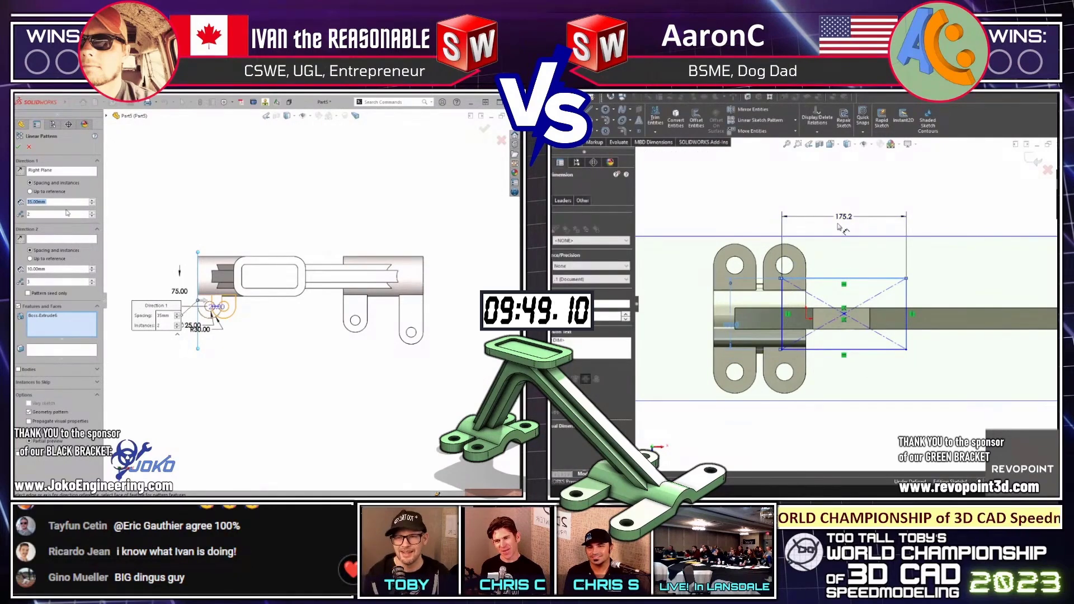
left_click(837, 222)
type("65180")
key("Return")
Centre the rectangle on the sketch origin and confirm the linear pattern of the foot tabs
scroll(796, 317, "up", 1)
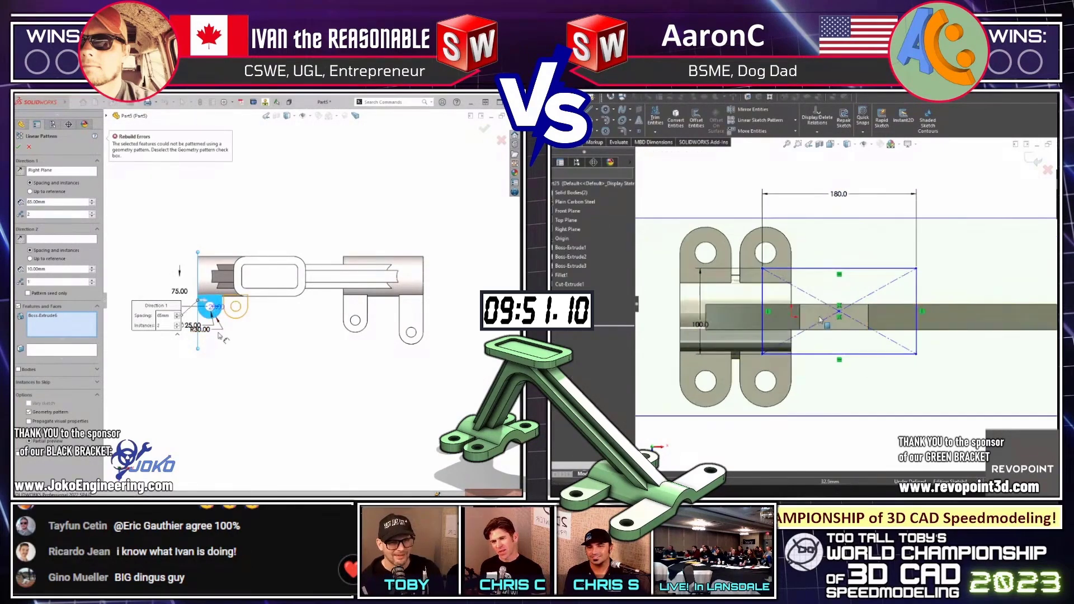
middle_click_drag(207, 340, 267, 336)
scroll(267, 336, "up", 3)
left_click(839, 316)
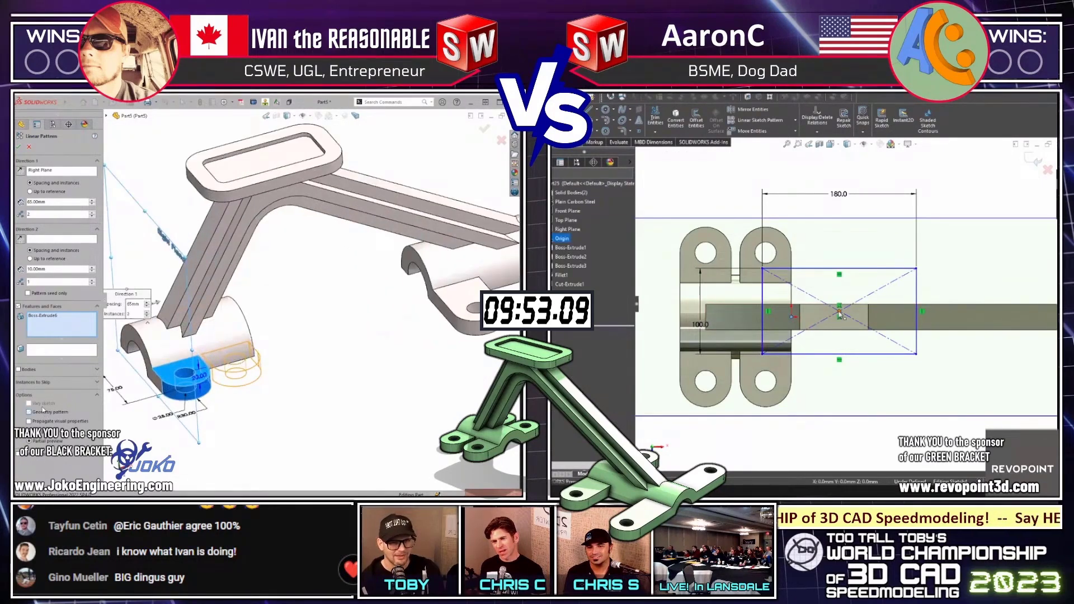
key("Return")
mouse_move(206, 358)
middle_mouse_down()
mouse_move(222, 210)
mouse_move(208, 278)
mouse_move(263, 389)
mouse_move(143, 208)
mouse_move(157, 370)
middle_mouse_up()
Fillet the rectangle corners to R30 and place it 96.2 from the body's left edge
type("30")
key("Return")
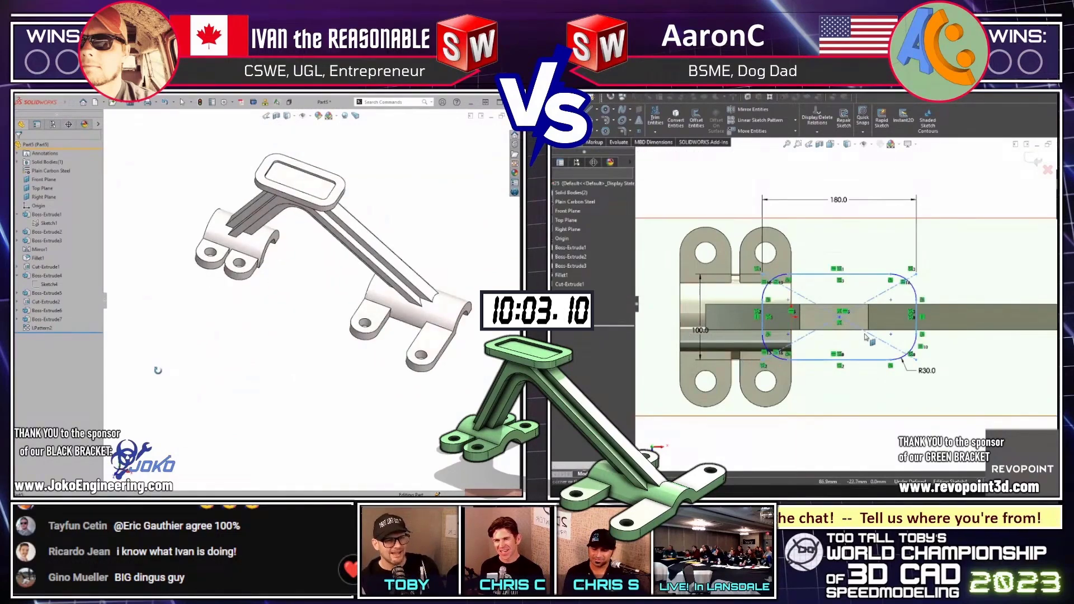
scroll(869, 345, "down", 3)
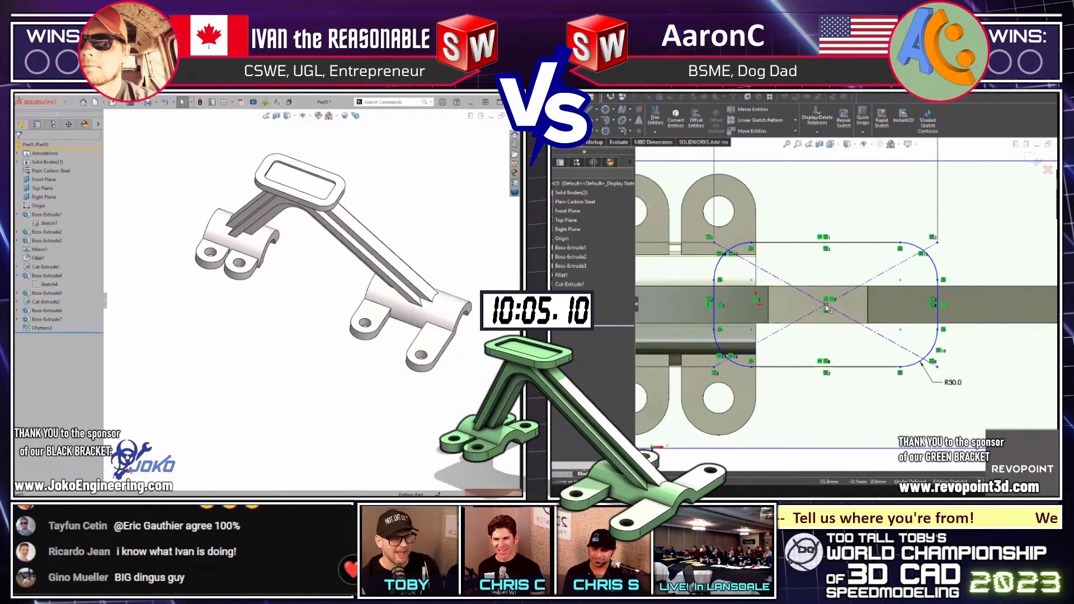
scroll(828, 308, "up", 3)
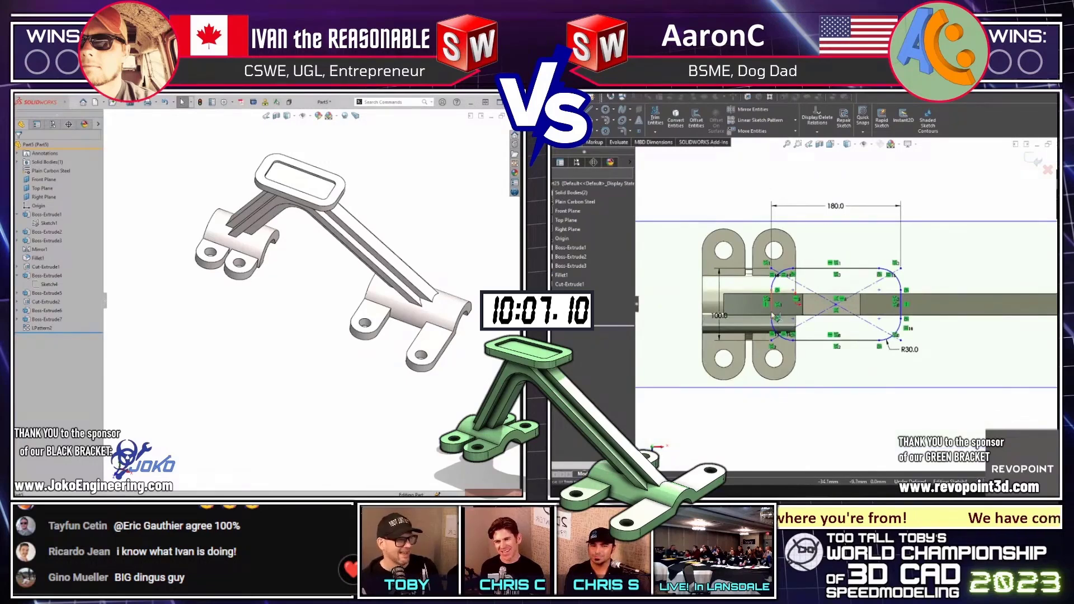
left_click(694, 302)
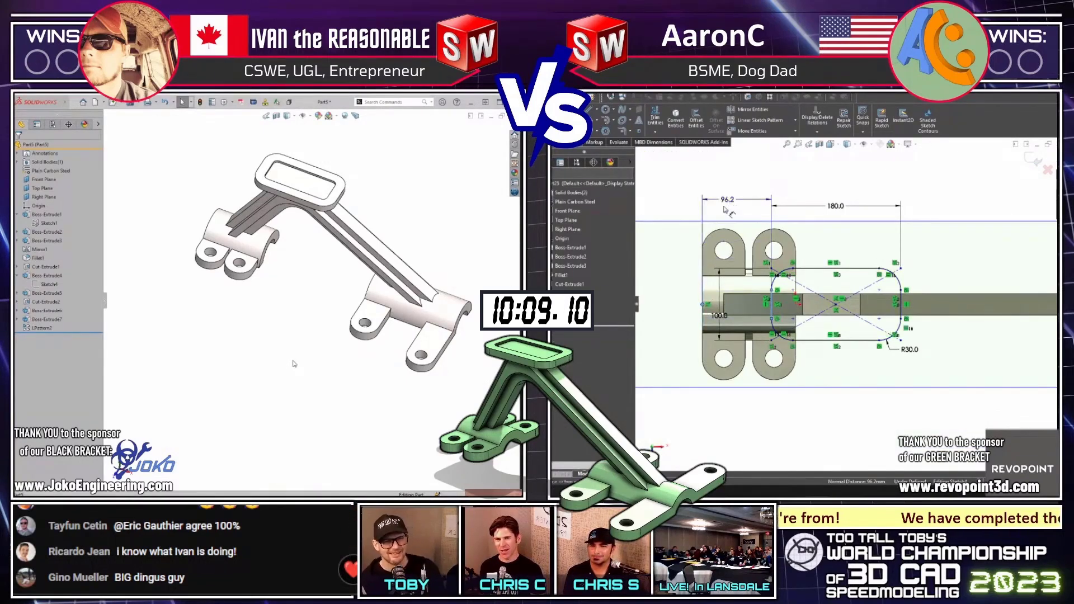
left_click(724, 210)
mouse_move(293, 364)
middle_mouse_down()
mouse_move(277, 361)
mouse_move(278, 347)
mouse_move(314, 274)
mouse_move(321, 280)
mouse_move(265, 412)
mouse_move(313, 336)
middle_mouse_up()
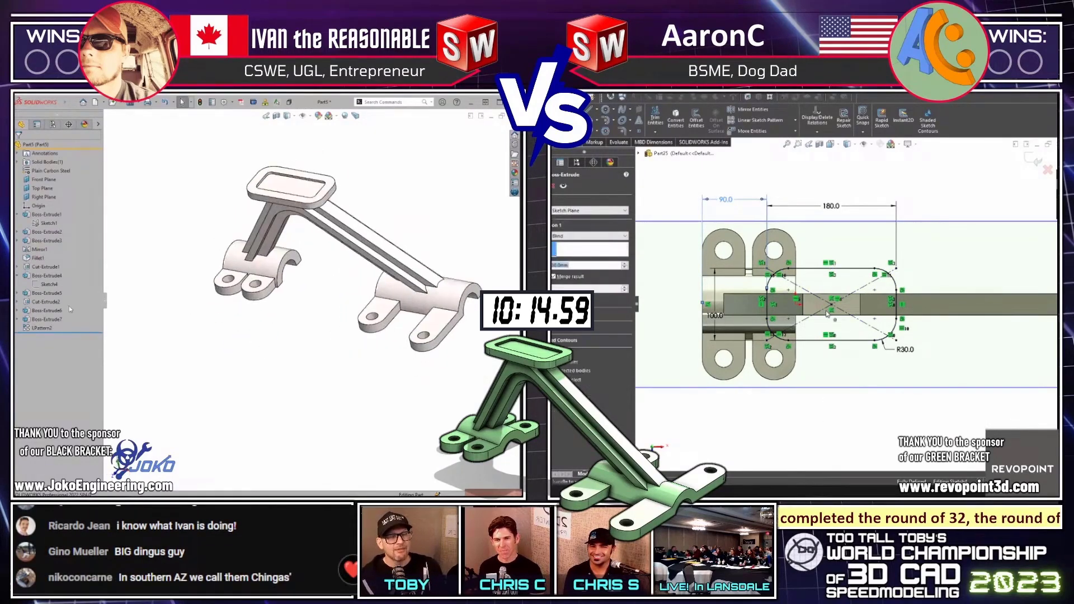
Mirror the patterned feet about the Front Plane
left_click(35, 328)
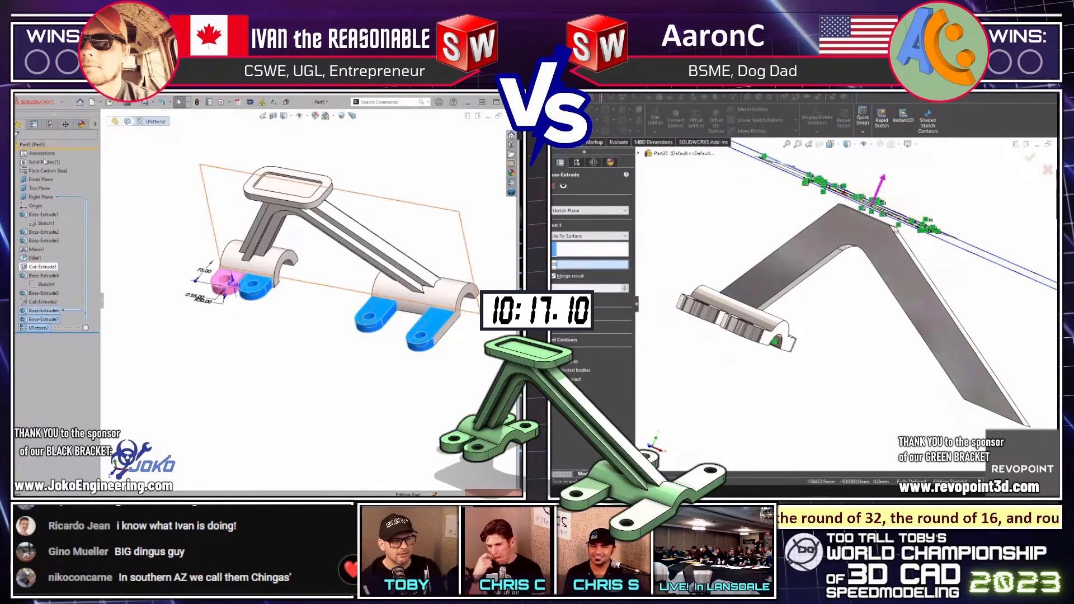
scroll(881, 246, "down", 3)
left_click(40, 182, "ctrl")
left_click(95, 248)
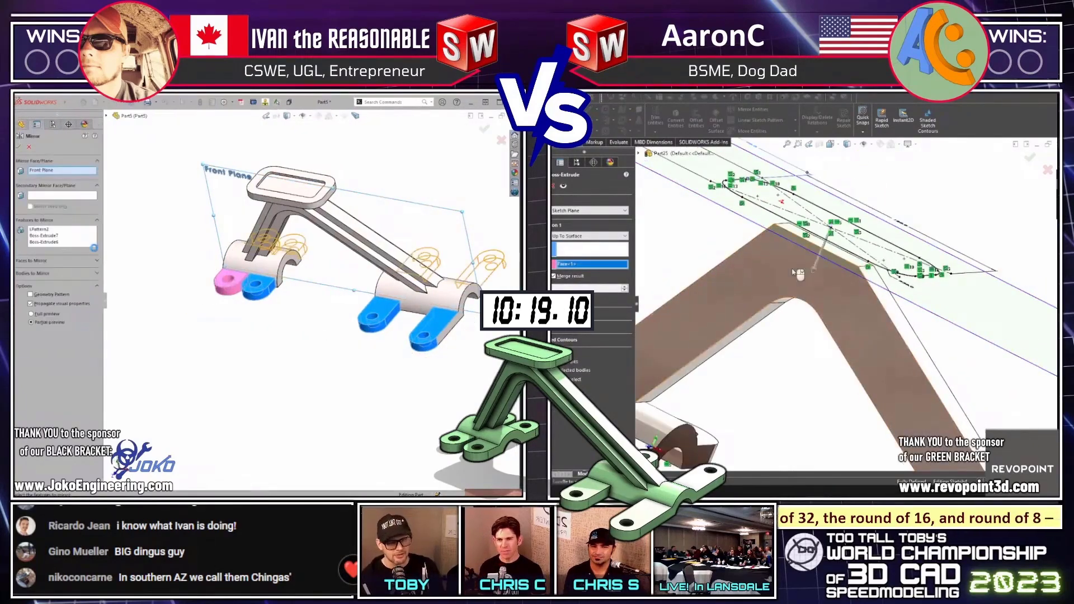
Accept the top pad boss extrusion and view the pad from above
right_click(800, 275)
middle_click_drag(356, 334, 426, 278)
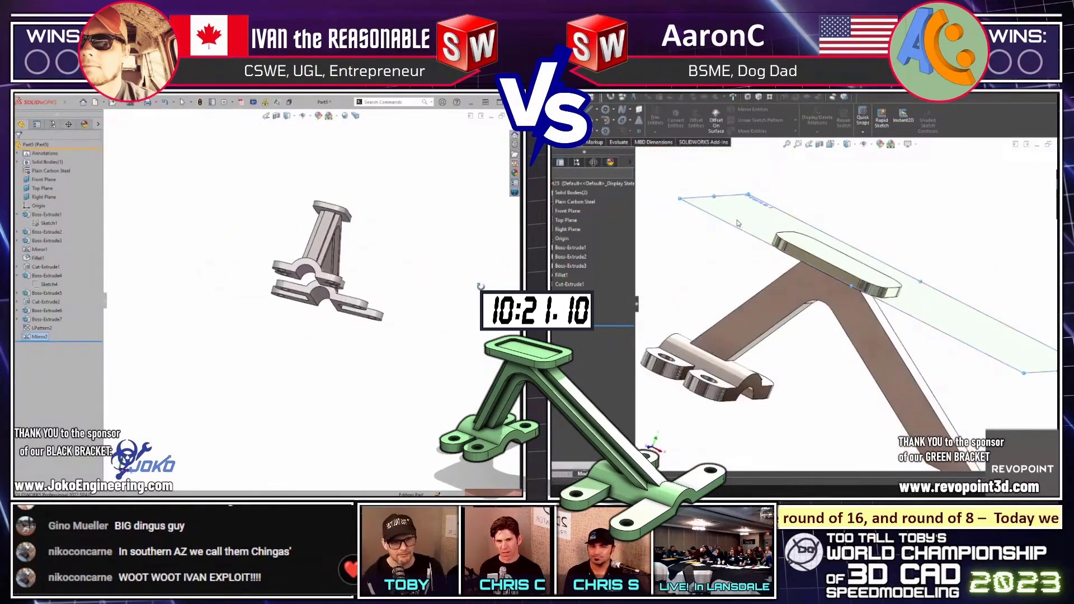
left_click(709, 271)
middle_click_drag(710, 269, 726, 231)
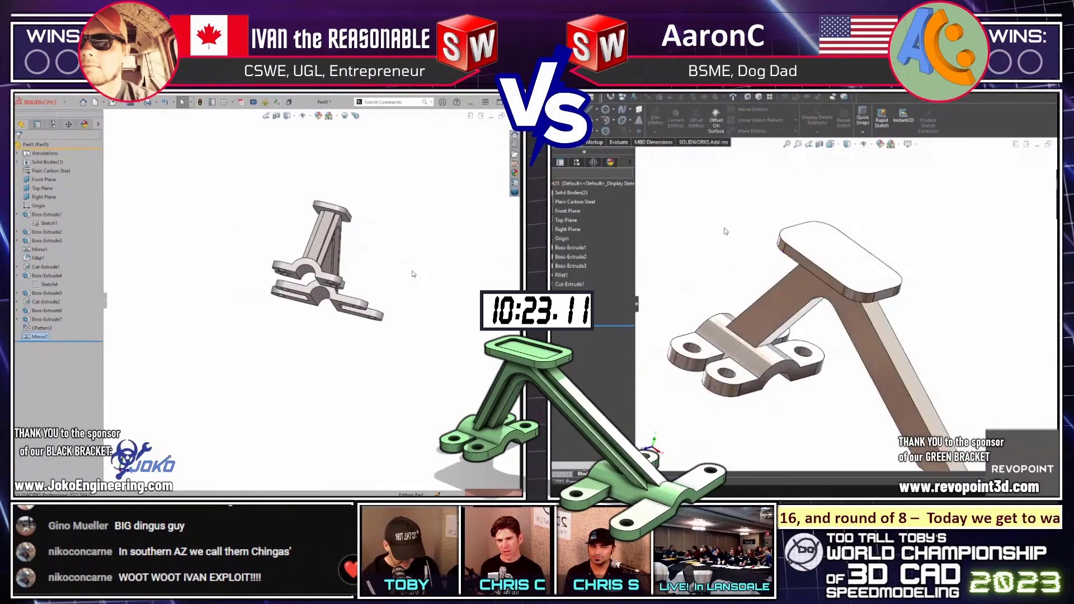
key("ctrl+1")
Sketch on the pad's top face and offset its outline 20 inward
key("s")
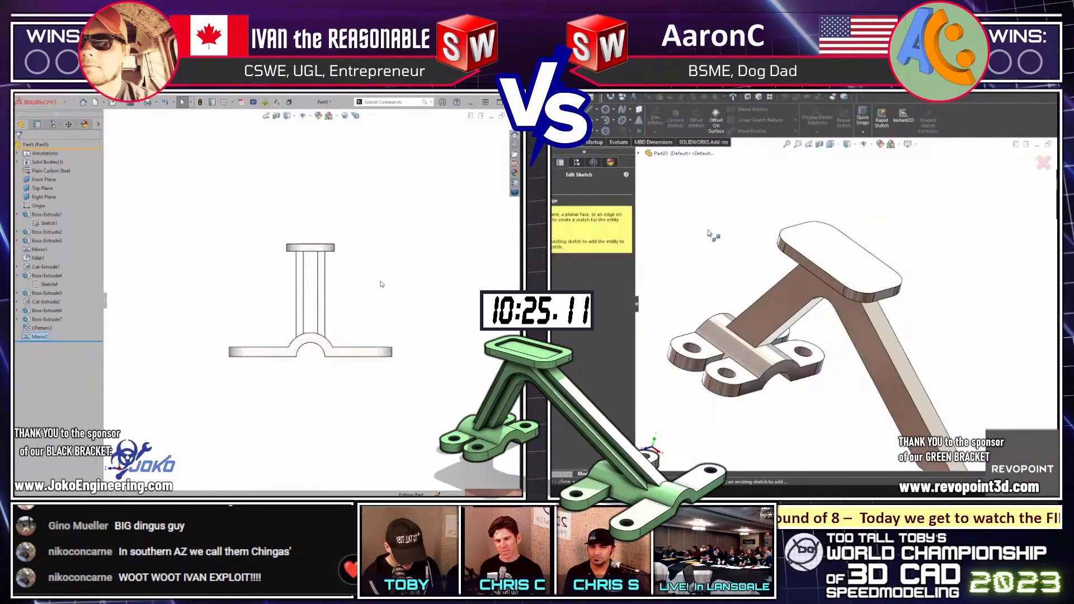
left_click(848, 244)
key("ctrl+4")
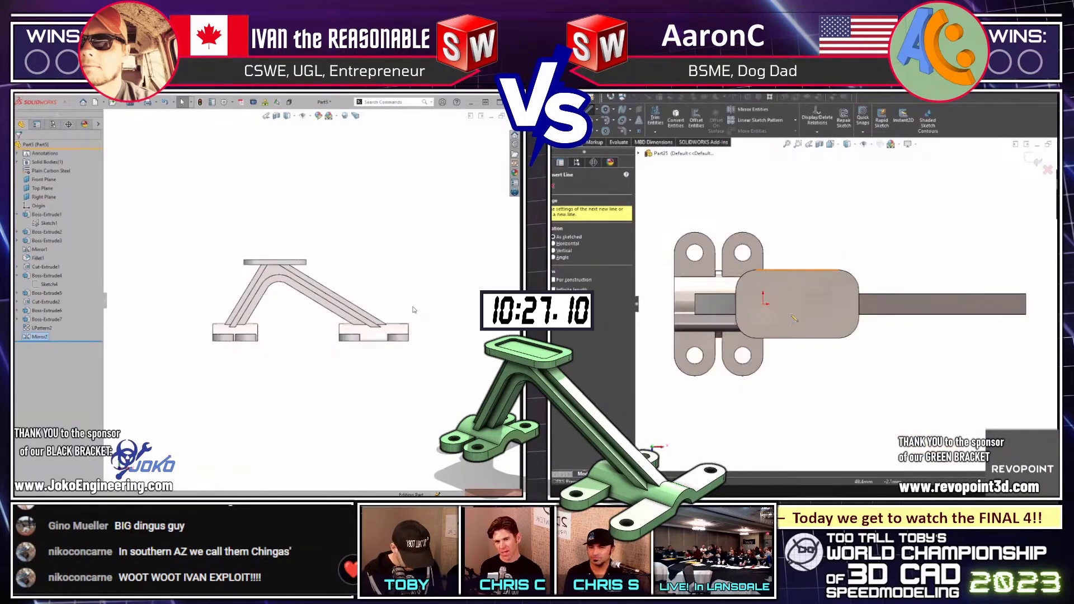
left_click(799, 294)
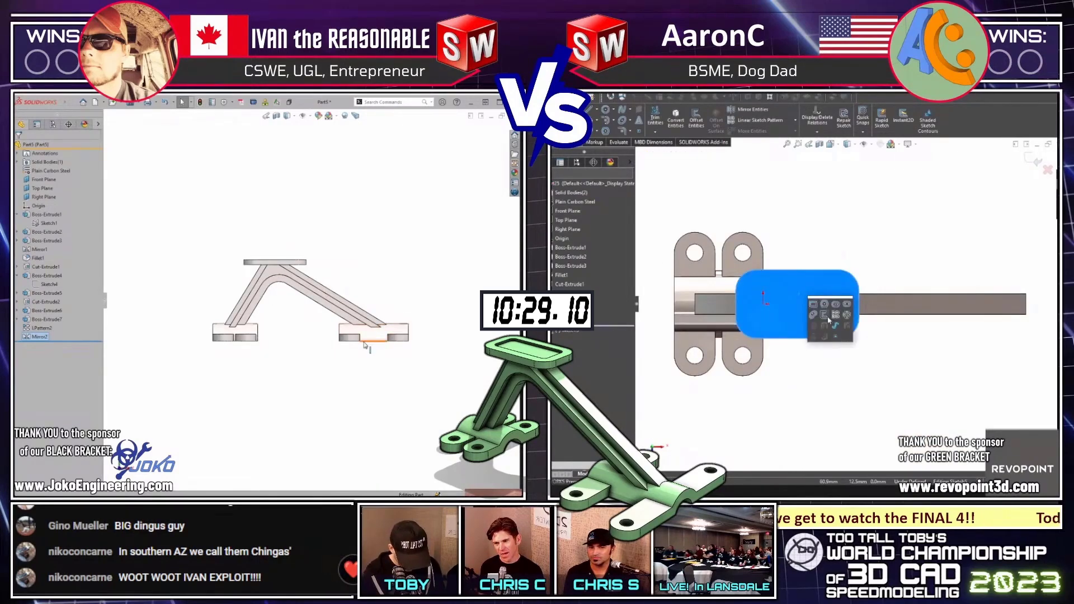
key("o")
scroll(363, 347, "up", 3)
middle_click_drag(364, 347, 189, 259)
left_click(278, 321)
left_click(191, 259)
key("f")
key("Return")
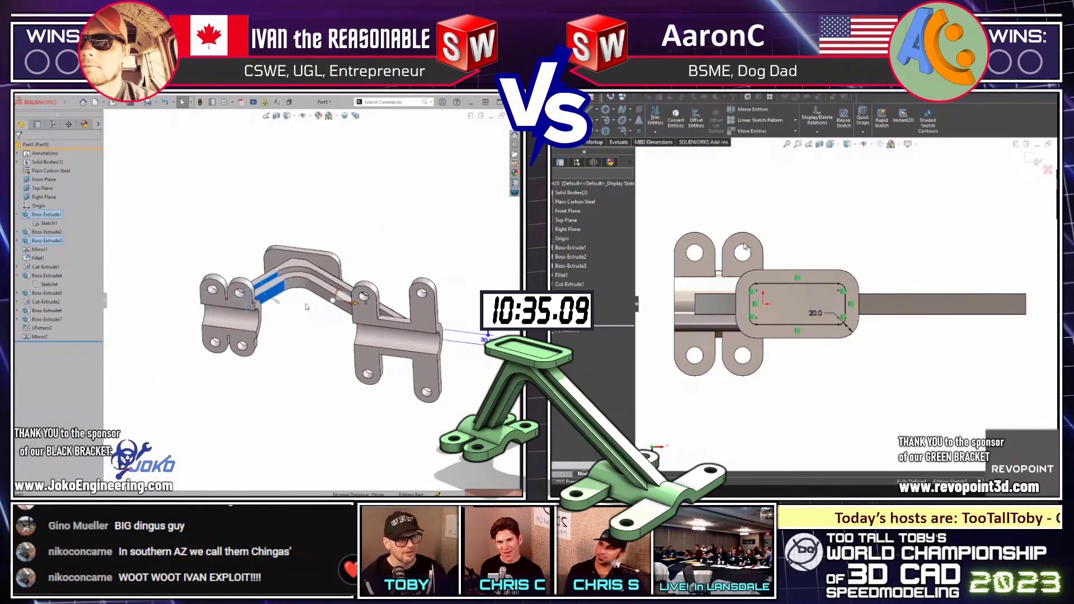
Cut the offset pocket into the top pad, finish Mirror2, and bring up Mass Properties
key("x")
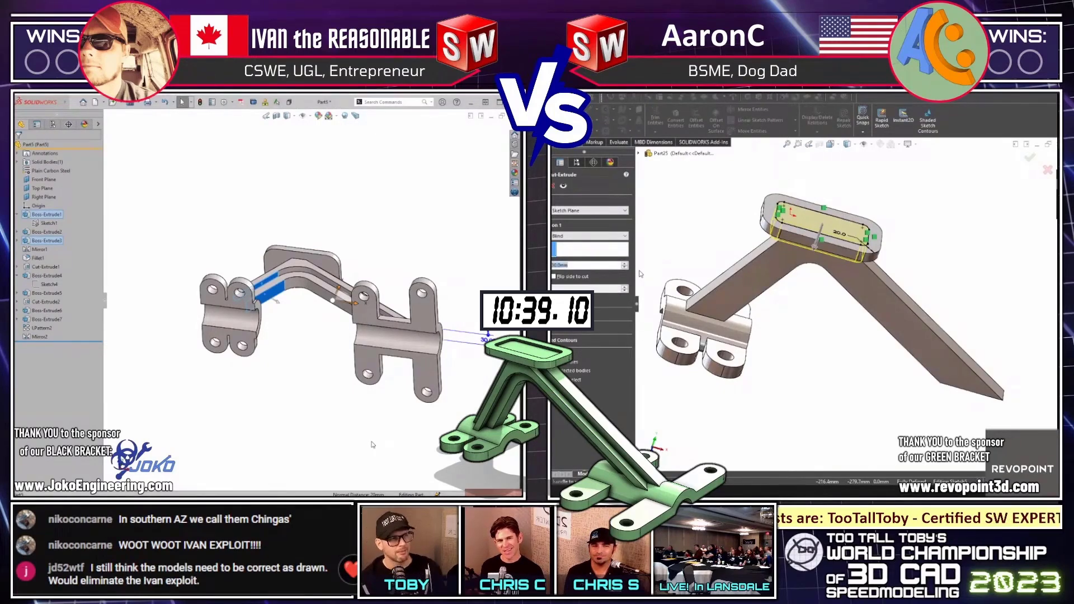
key("Escape")
key("ctrl+1")
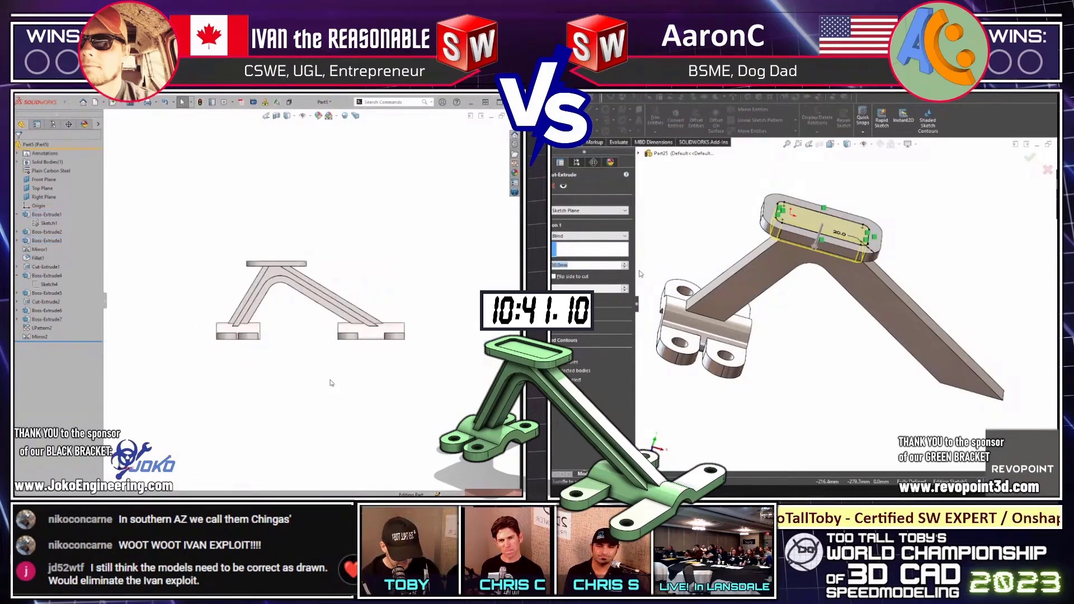
right_click(697, 217)
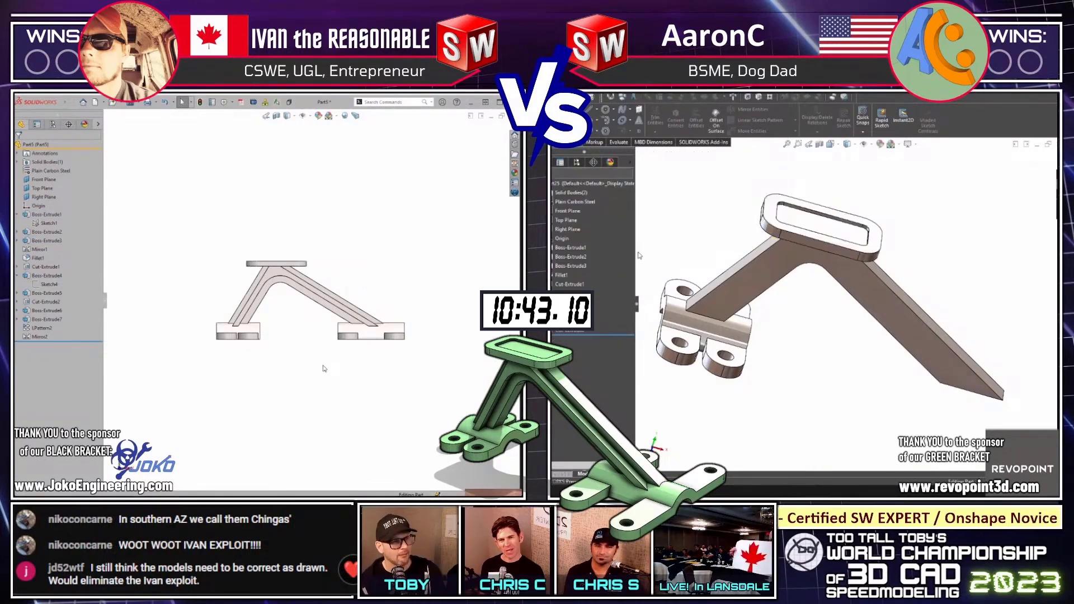
left_click(764, 280)
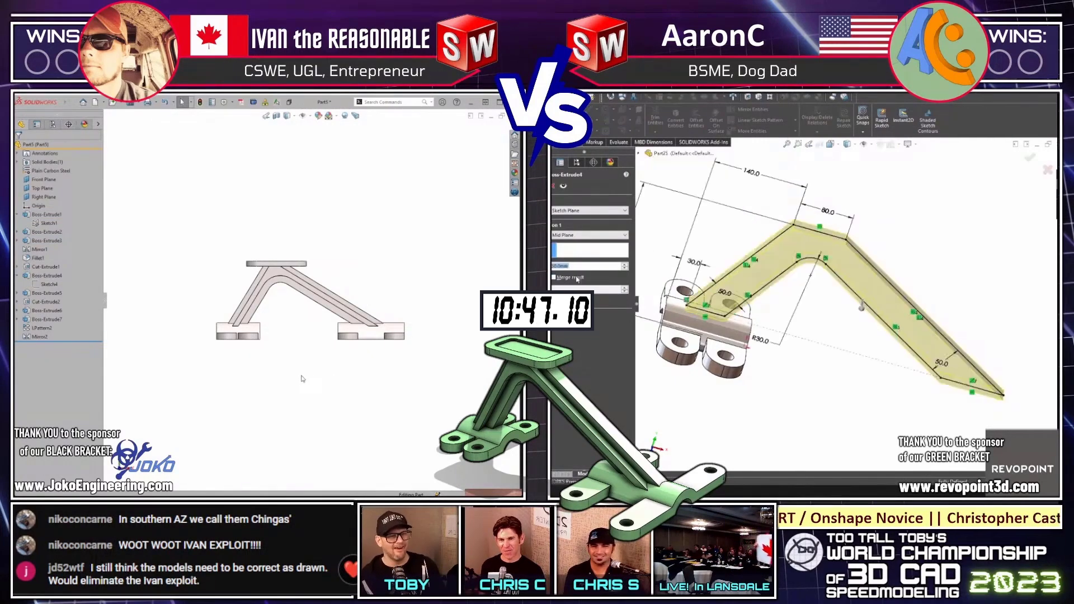
key("Return")
key("ctrl+7")
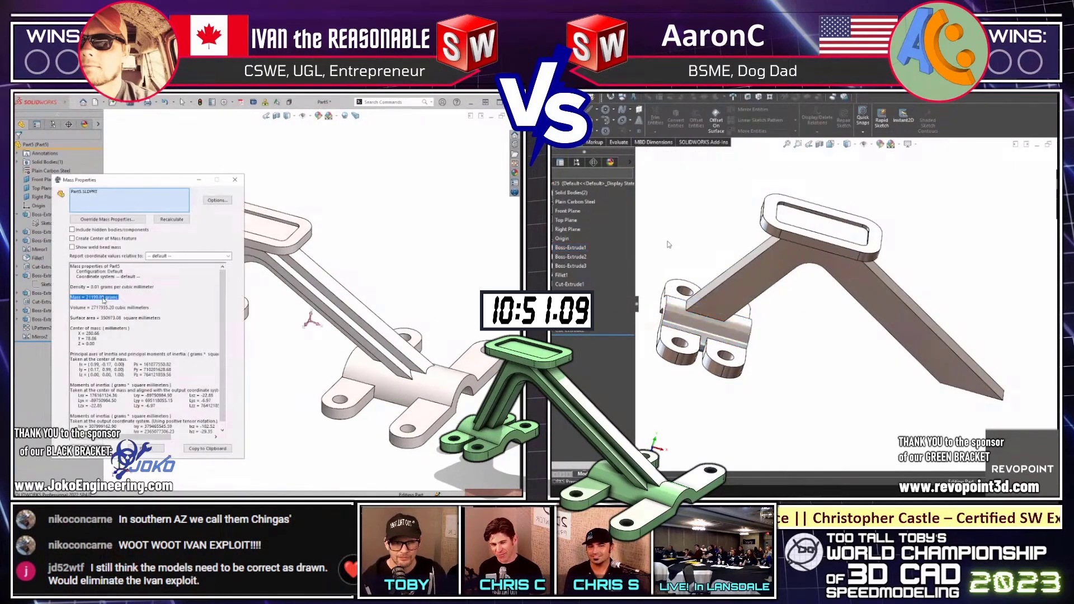
Change the document's mass unit to kilograms in Document Properties > Units
key("s")
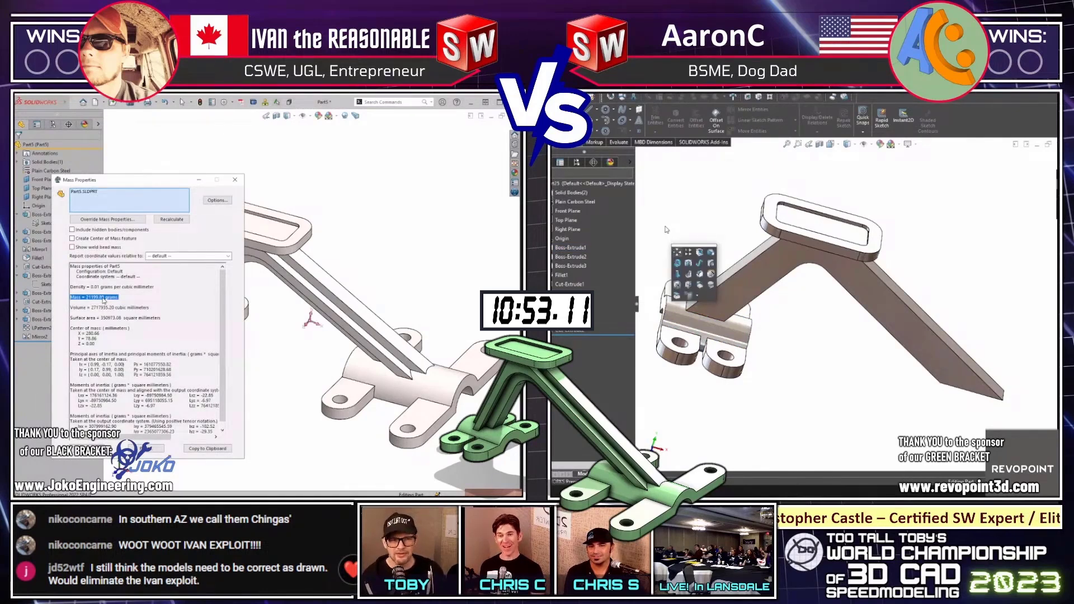
key("Escape")
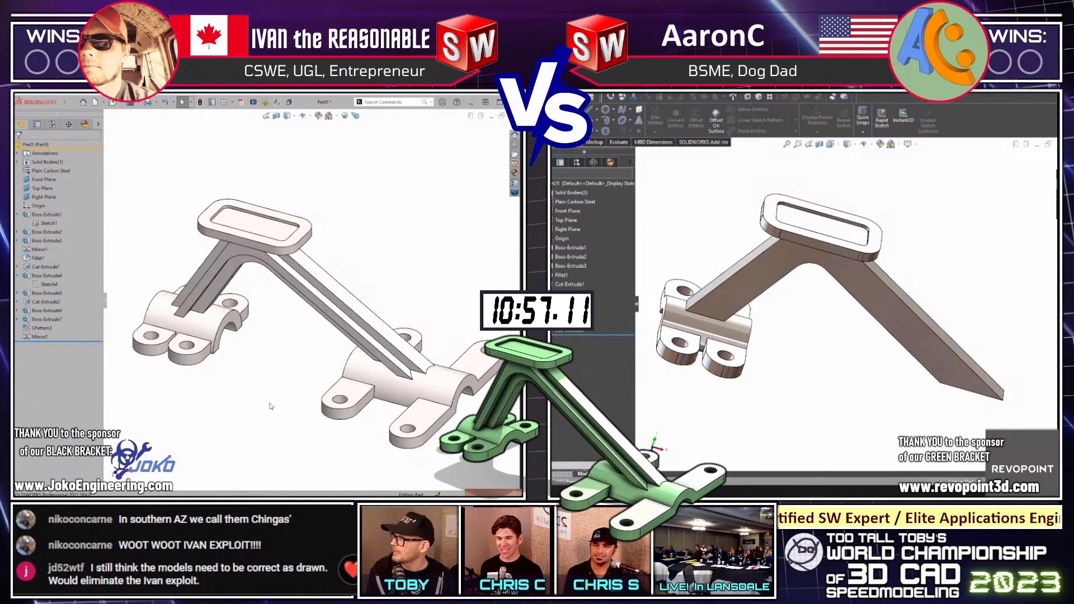
key("alt+t")
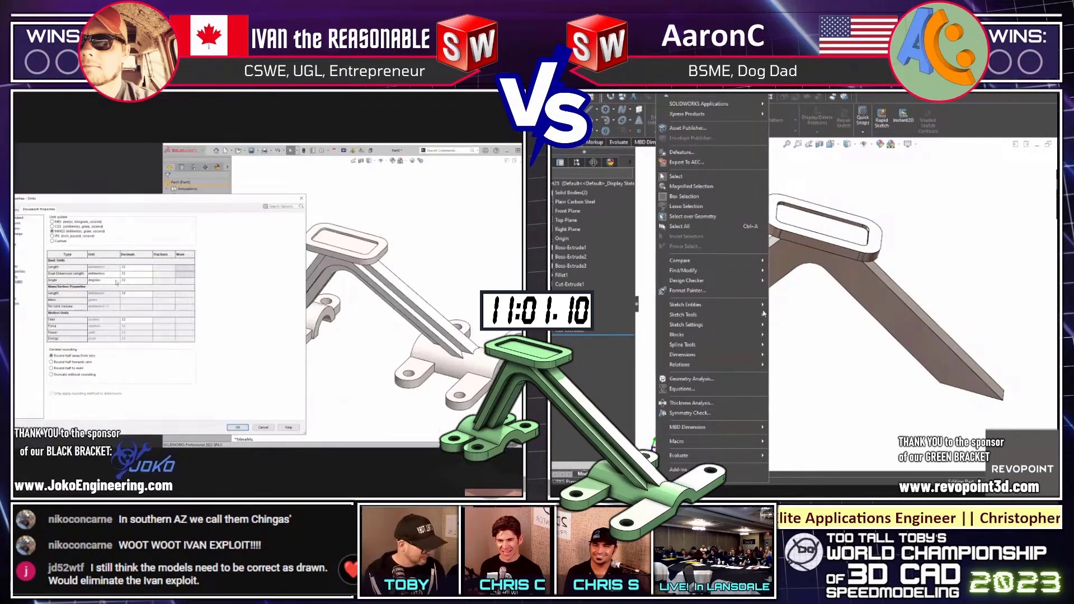
key("Left")
mouse_move(671, 117)
left_click(750, 338)
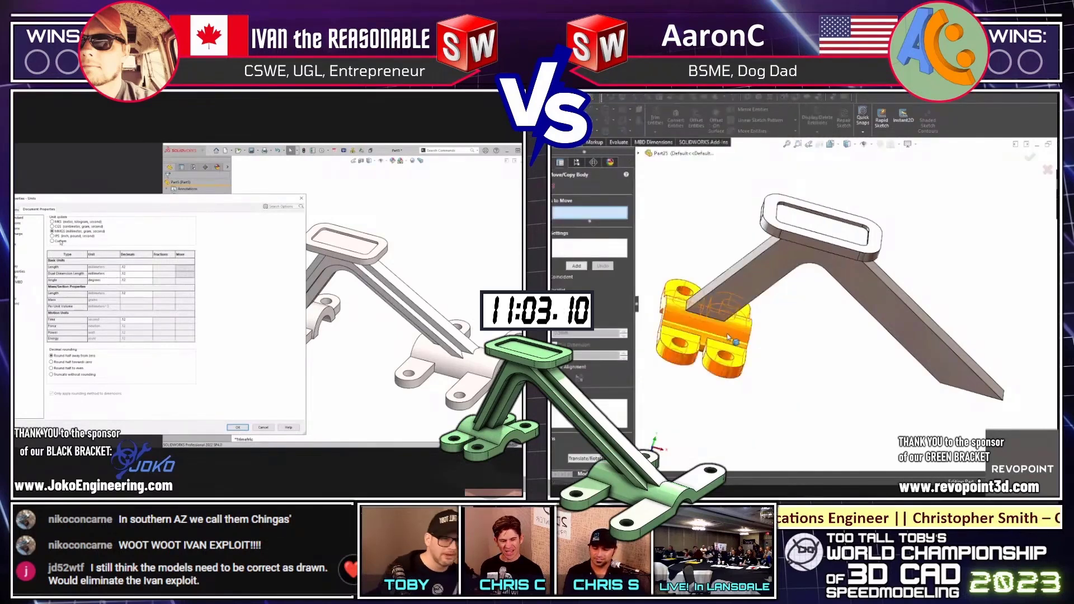
left_click(118, 300)
left_click(105, 315)
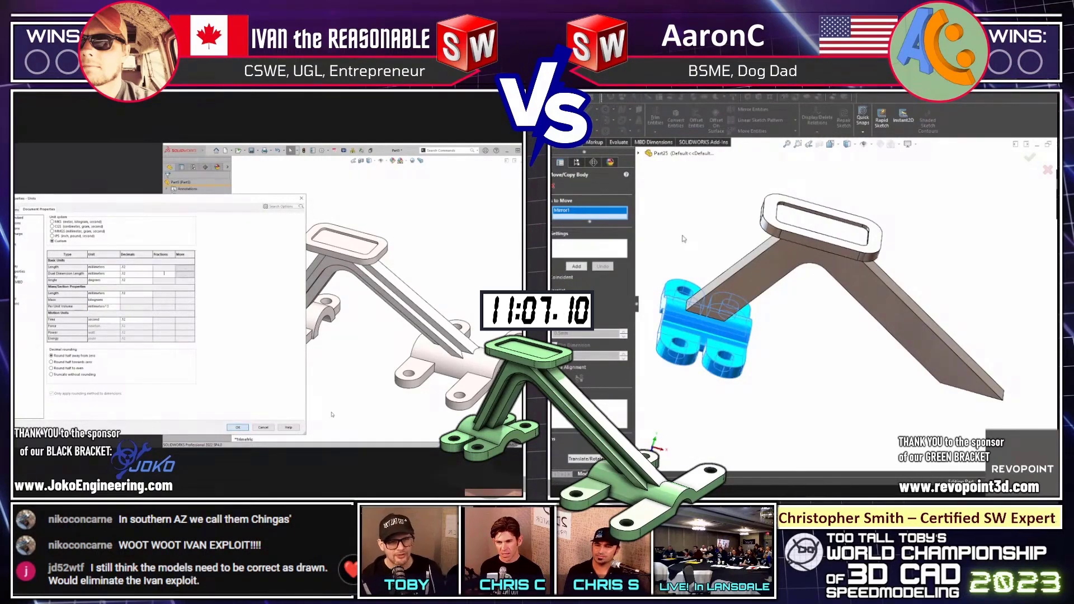
left_click(237, 427)
Recompute Mass Properties, select the 21.20 kilograms mass line, and close the report
left_click(554, 186)
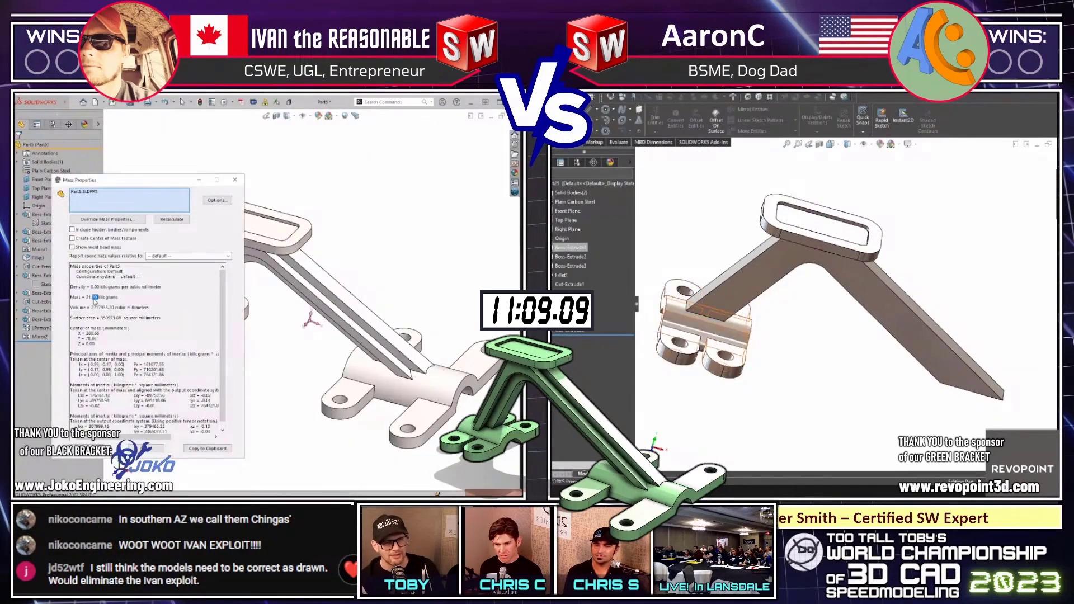
triple_click(93, 300)
left_click(567, 258)
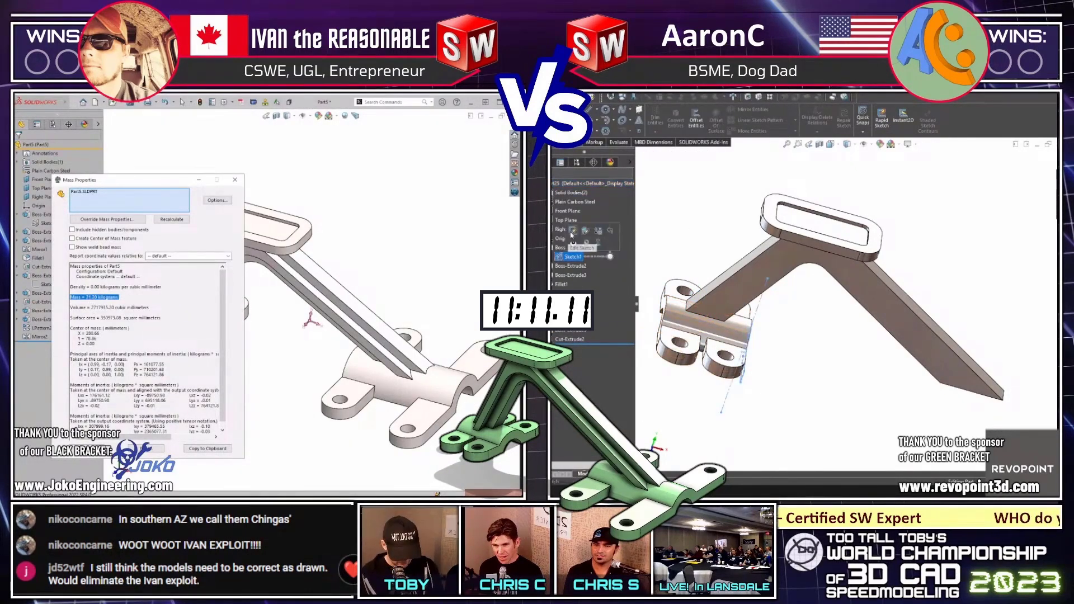
left_click(705, 322)
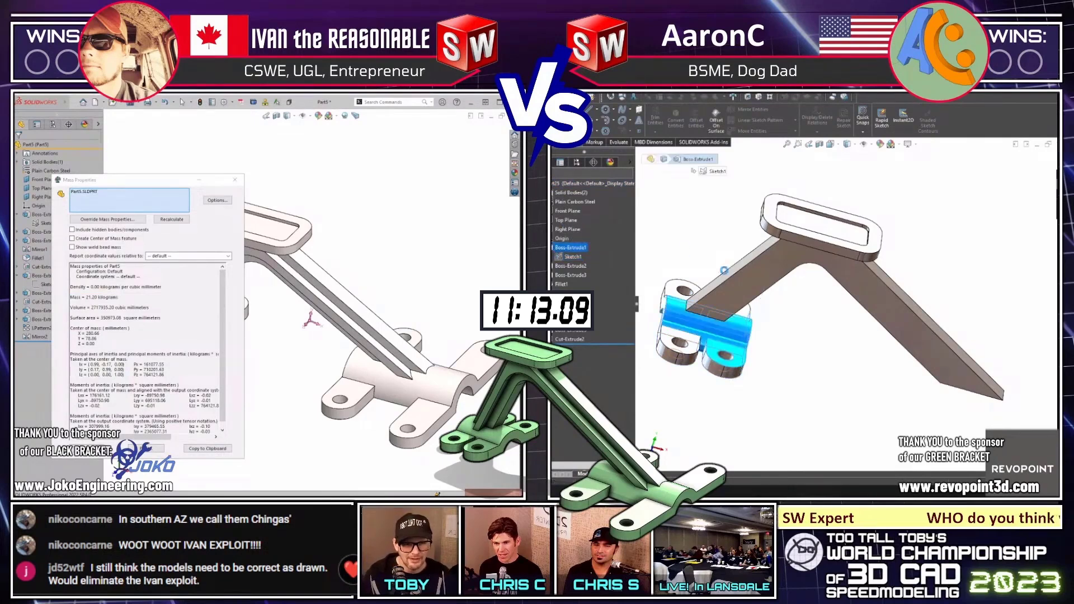
left_click(235, 180)
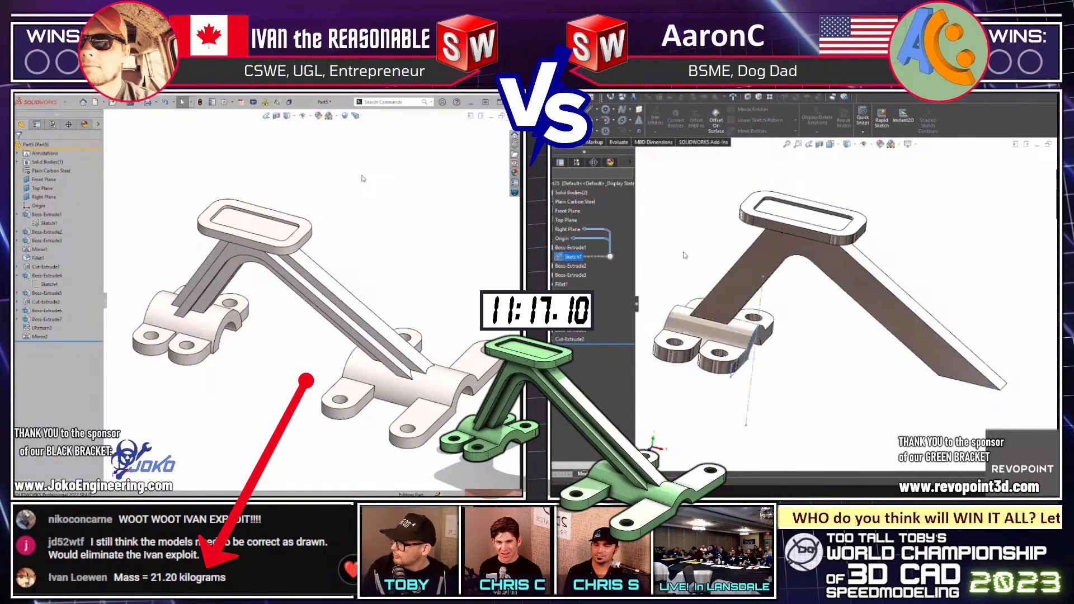
Start a boss extrusion from the bracket's tip vertex
key("e")
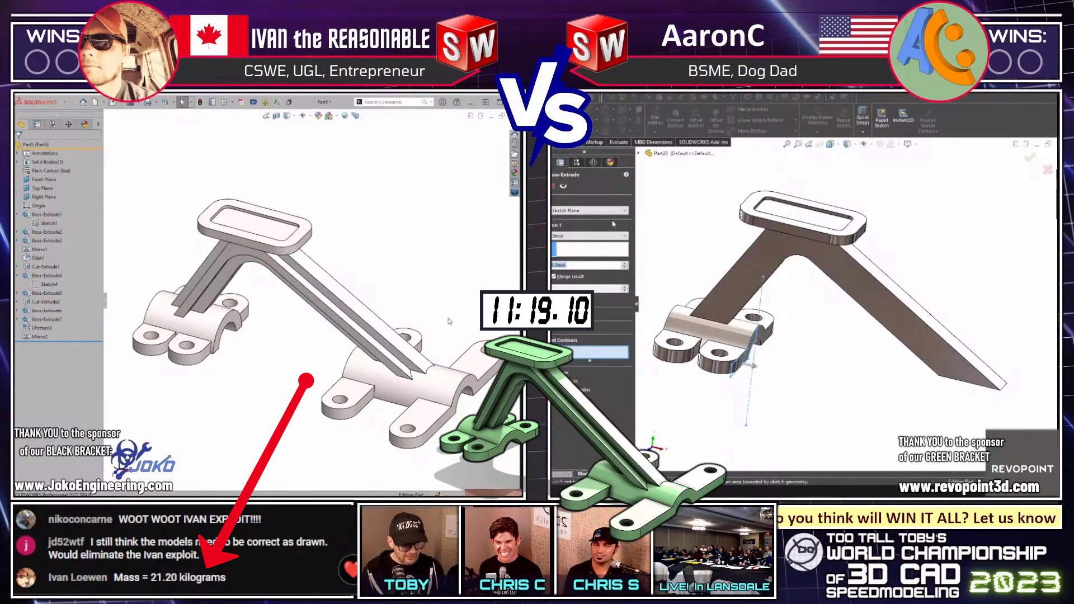
left_click(598, 212)
left_click(588, 236)
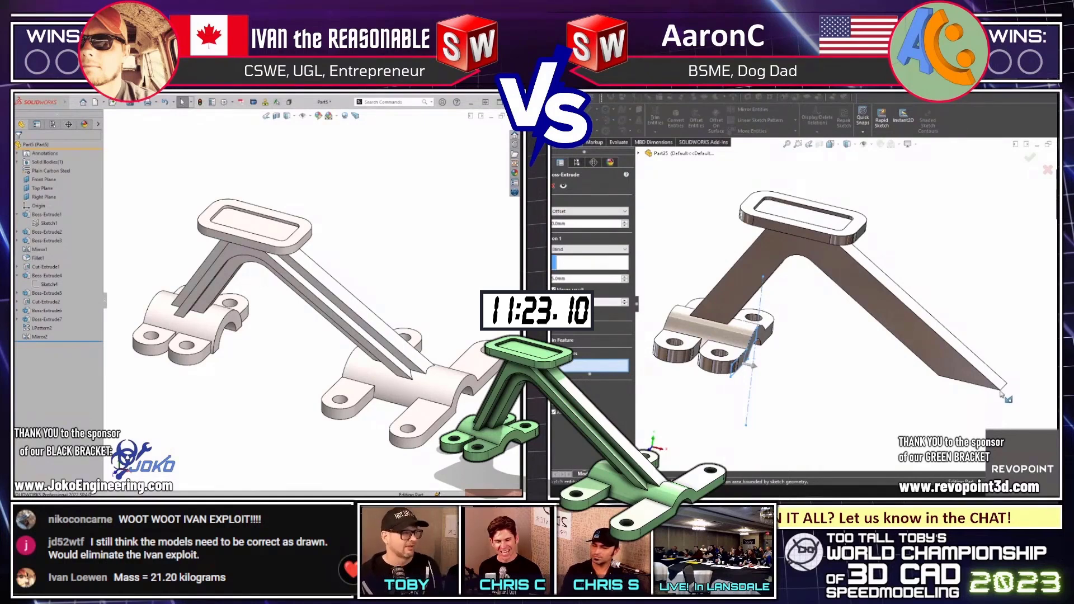
scroll(1004, 398, "up", 3)
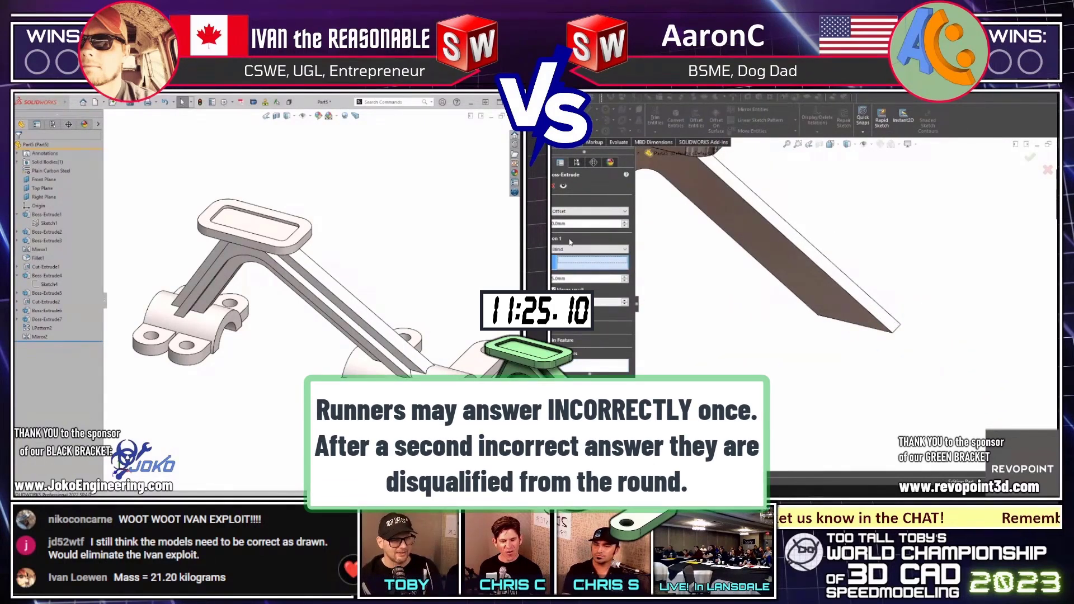
left_click(573, 211)
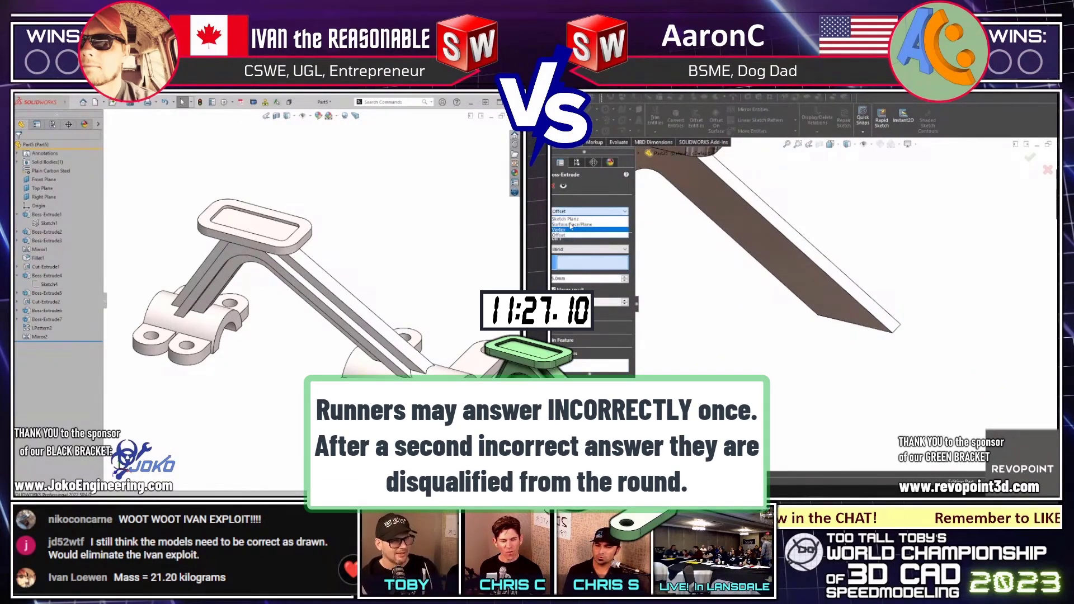
left_click(570, 228)
left_click(893, 333)
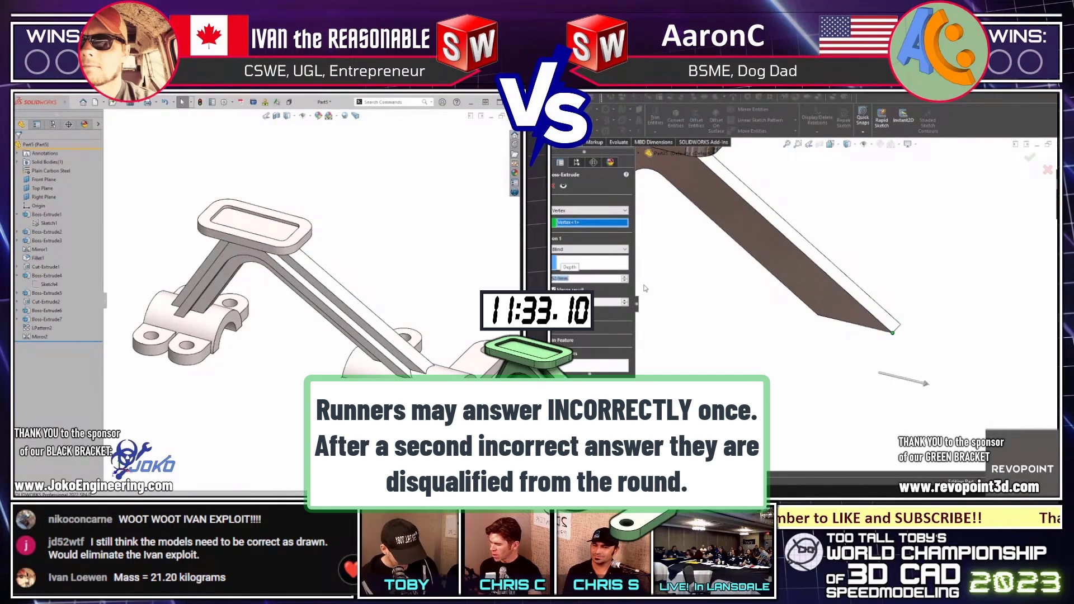
Extrude two selected sketch regions into the foot block, then show Sketch1's 235, 130 and 200 dimensions
left_click(605, 370)
scroll(793, 310, "up", 5)
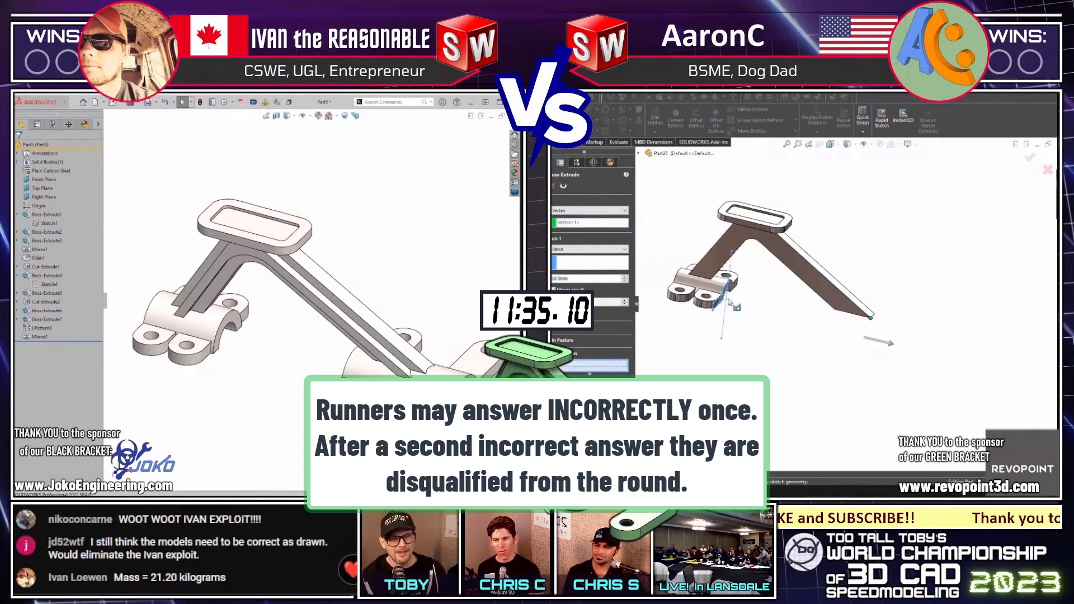
scroll(793, 309, "down", 3)
left_click(739, 318)
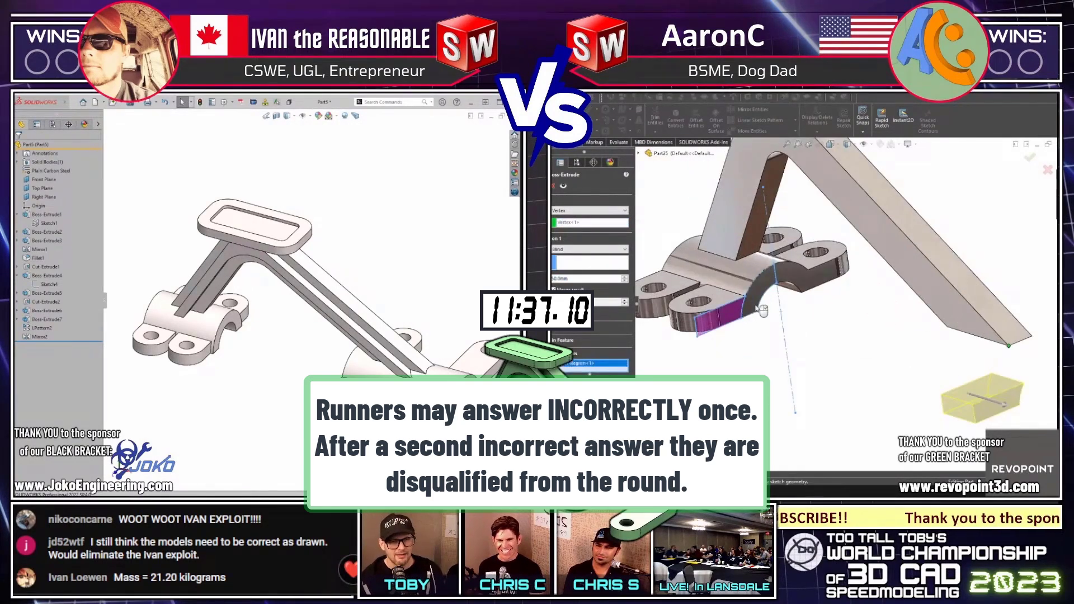
left_click(755, 307)
right_click(818, 322)
middle_click_drag(818, 322, 712, 302, "ctrl")
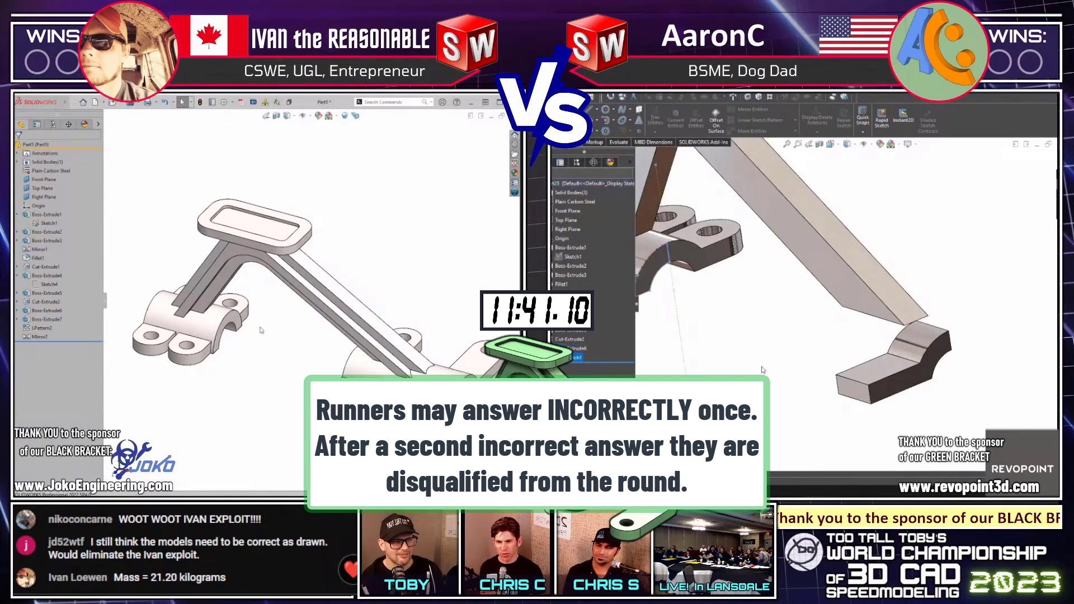
key("ctrl+1")
left_click(46, 224)
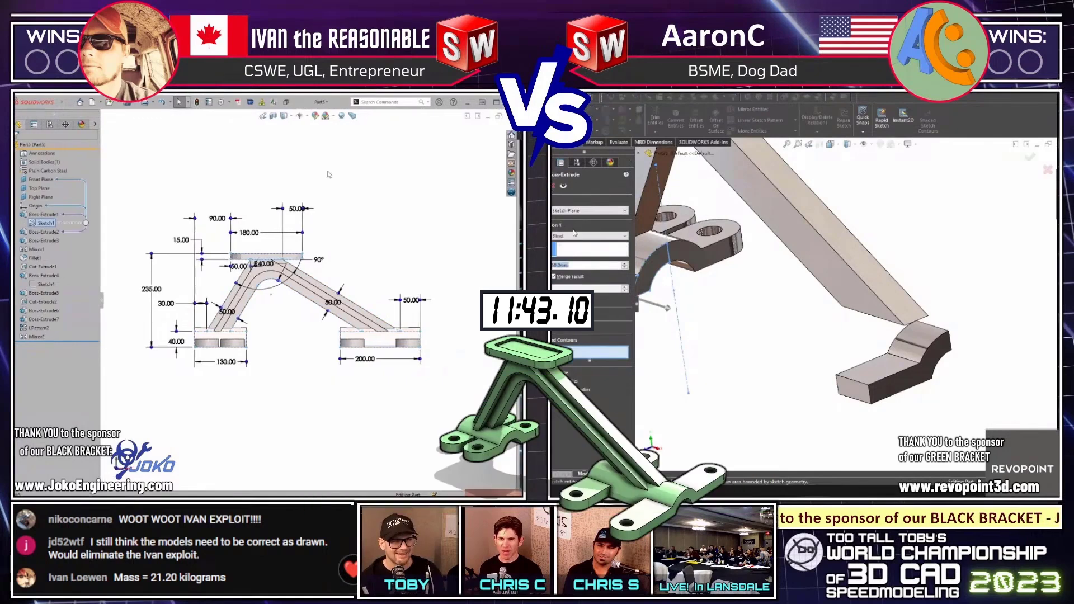
Extrude the selected profile region to a depth of 200 mm
left_click(571, 237)
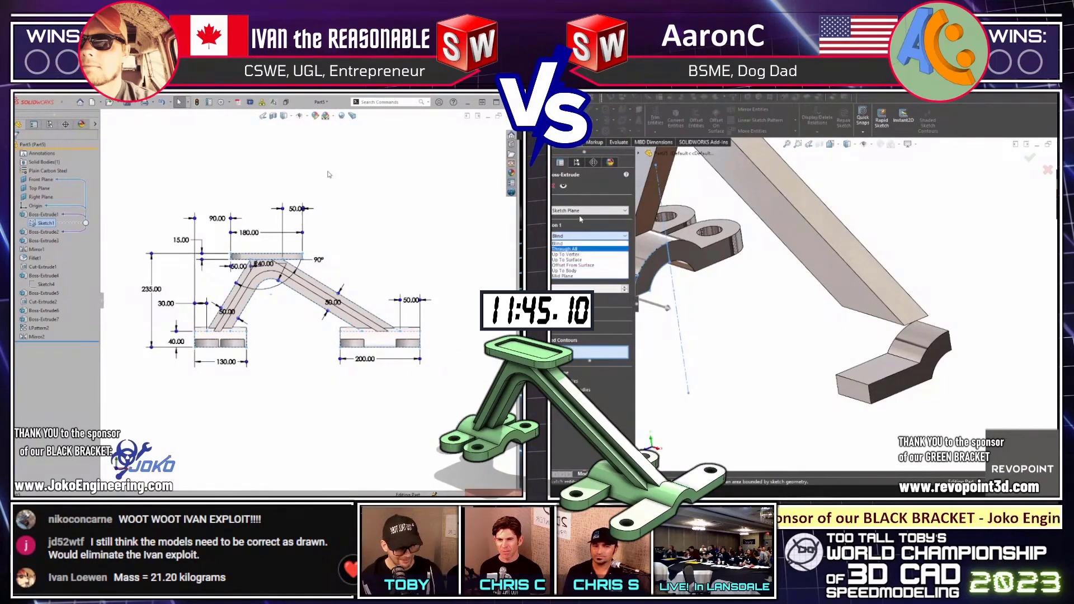
scroll(288, 327, "down", 2)
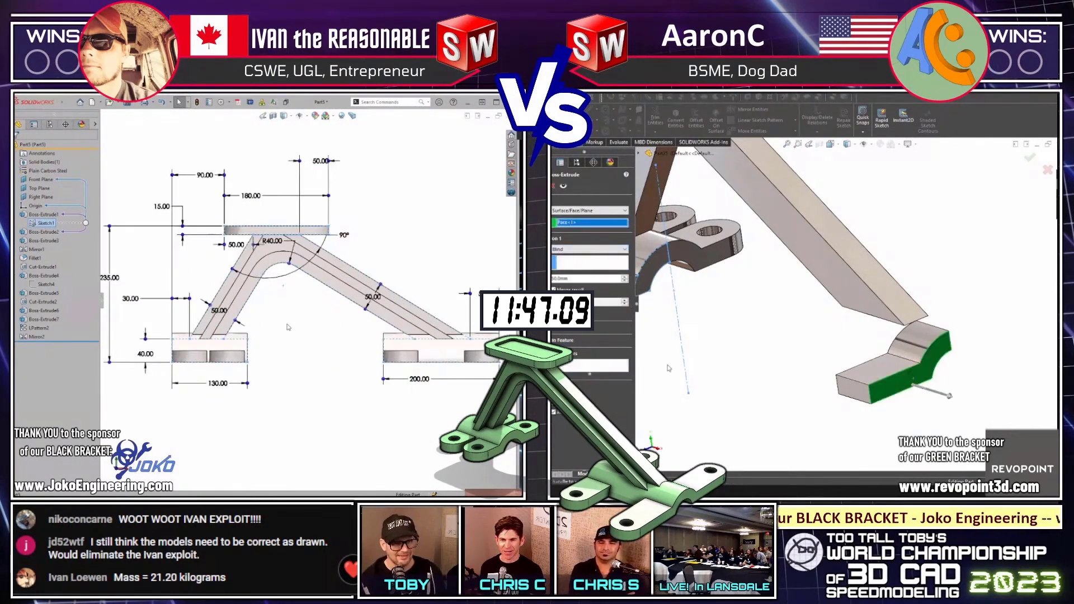
left_click(570, 366)
left_click(917, 369)
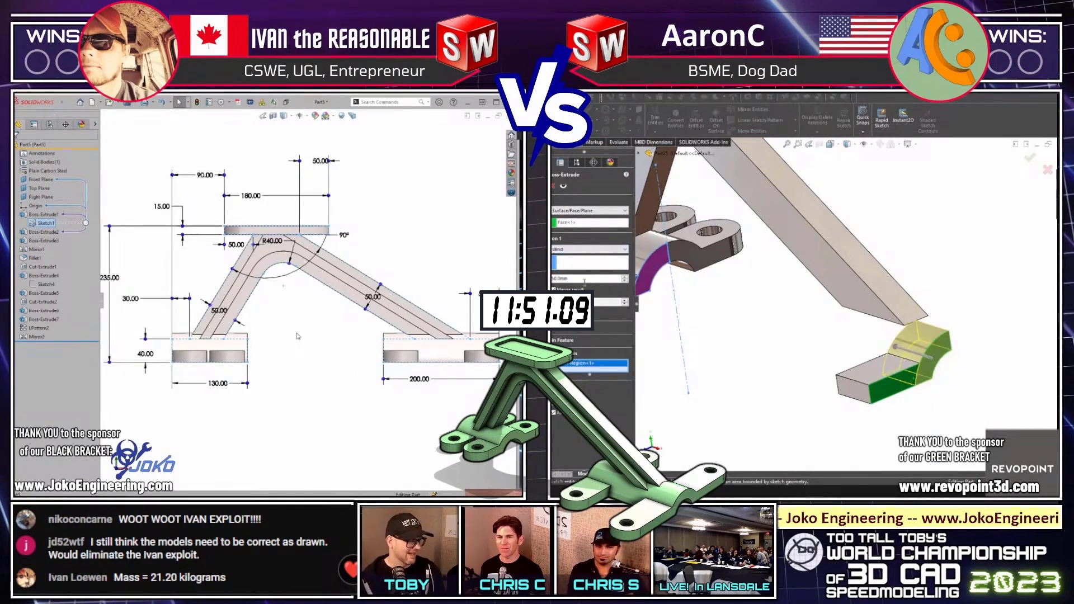
left_click(585, 281)
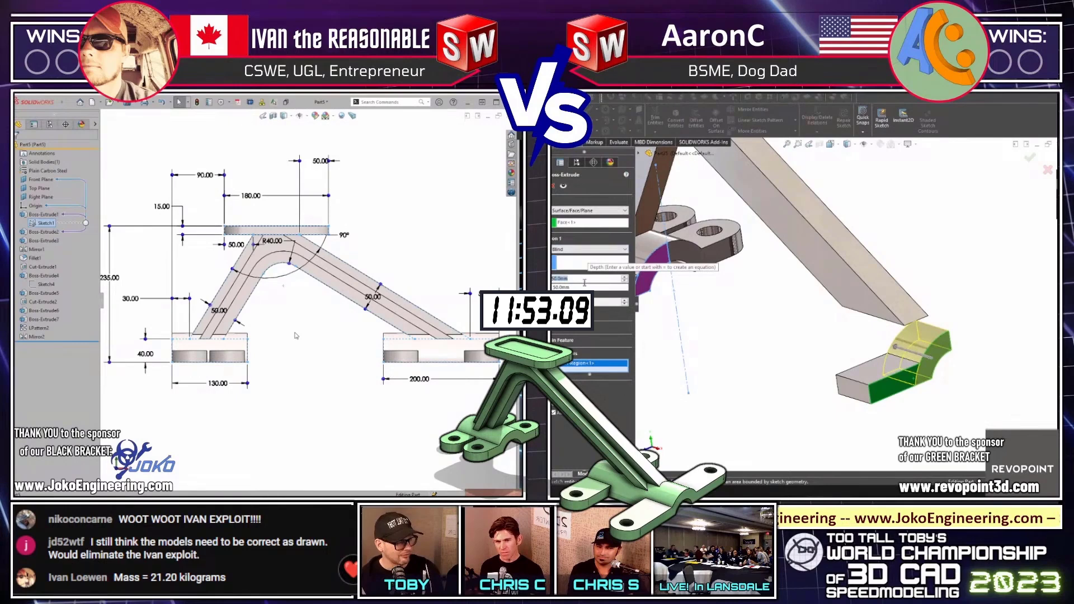
type("200")
key("Return")
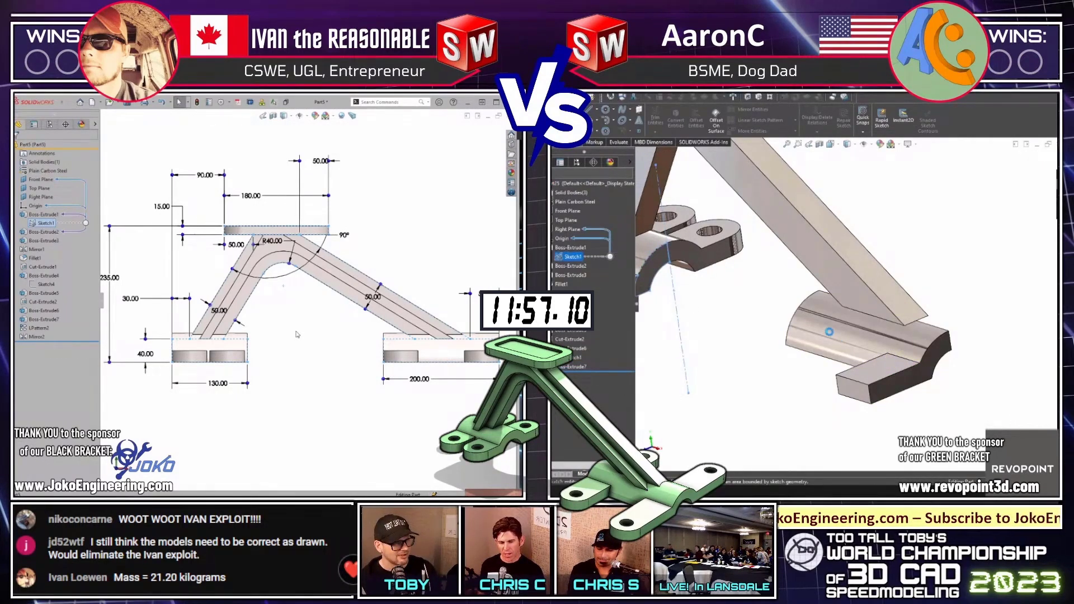
Add a 50 mm extrusion starting from the foot's end face
key("e")
scroll(305, 329, "up", 1)
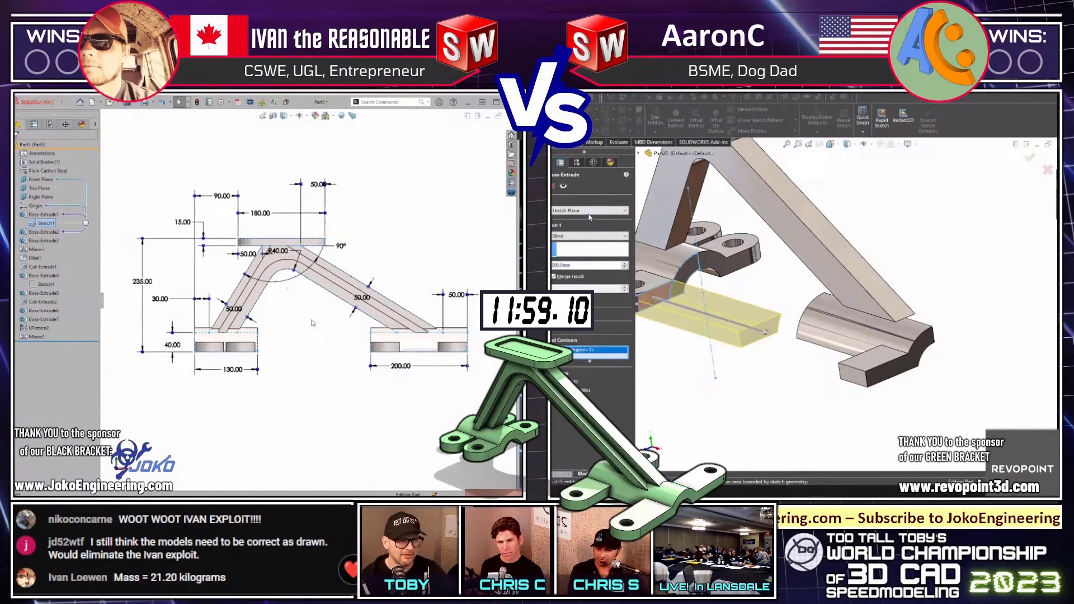
left_click(590, 210)
left_click(590, 223)
middle_click_drag(727, 279, 823, 318)
left_click(824, 318)
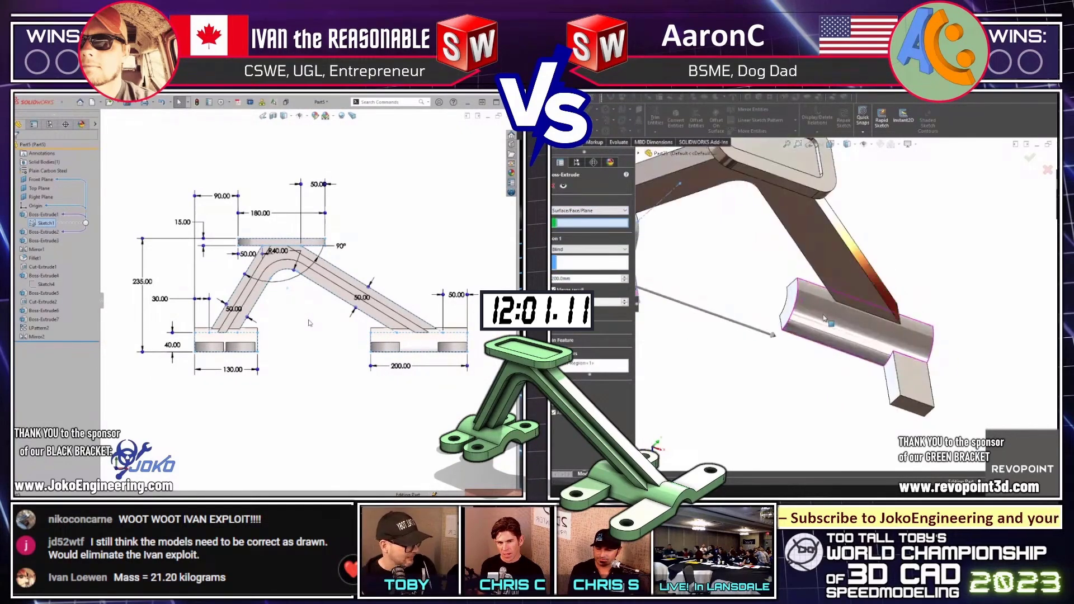
left_click(790, 312)
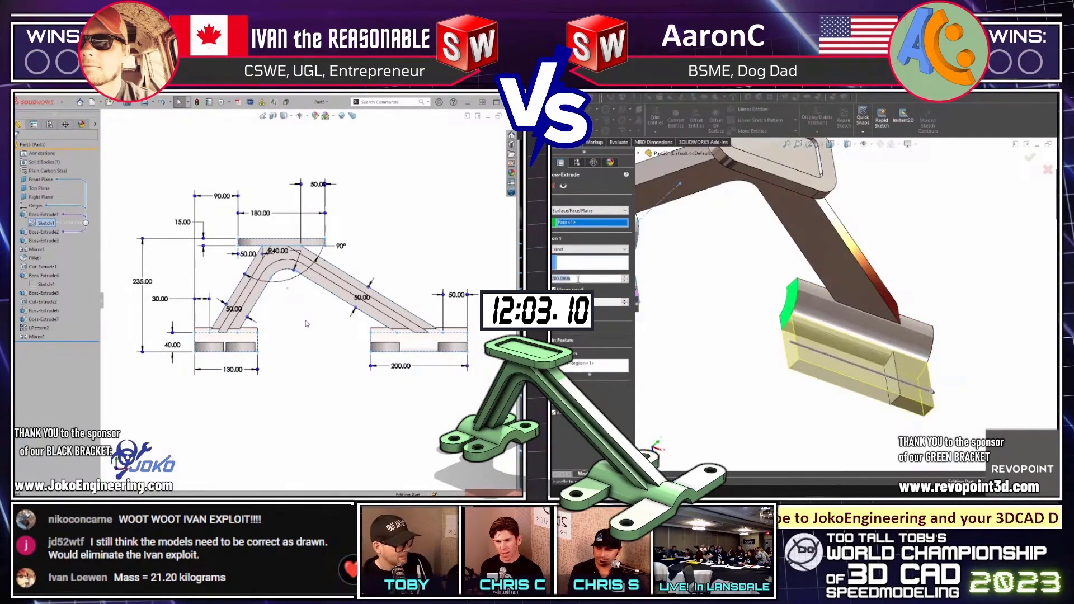
type("50")
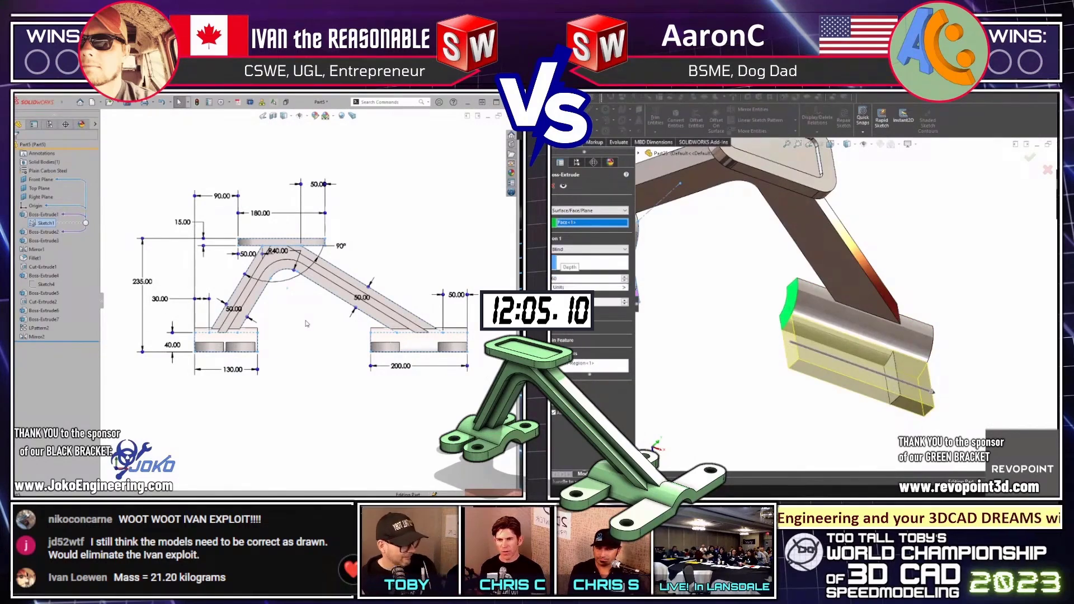
key("Return")
Create the end block extrusion Boss-Extrude6 on the foot's end face
scroll(306, 323, "down", 3)
middle_click_drag(699, 291, 895, 341)
scroll(362, 303, "up", 3)
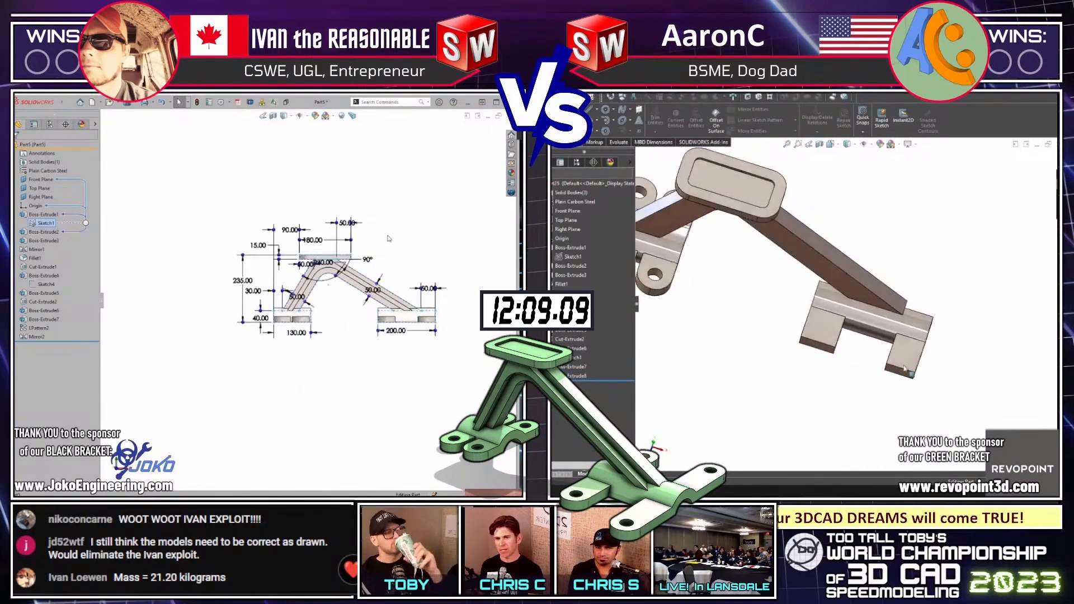
left_click(905, 350)
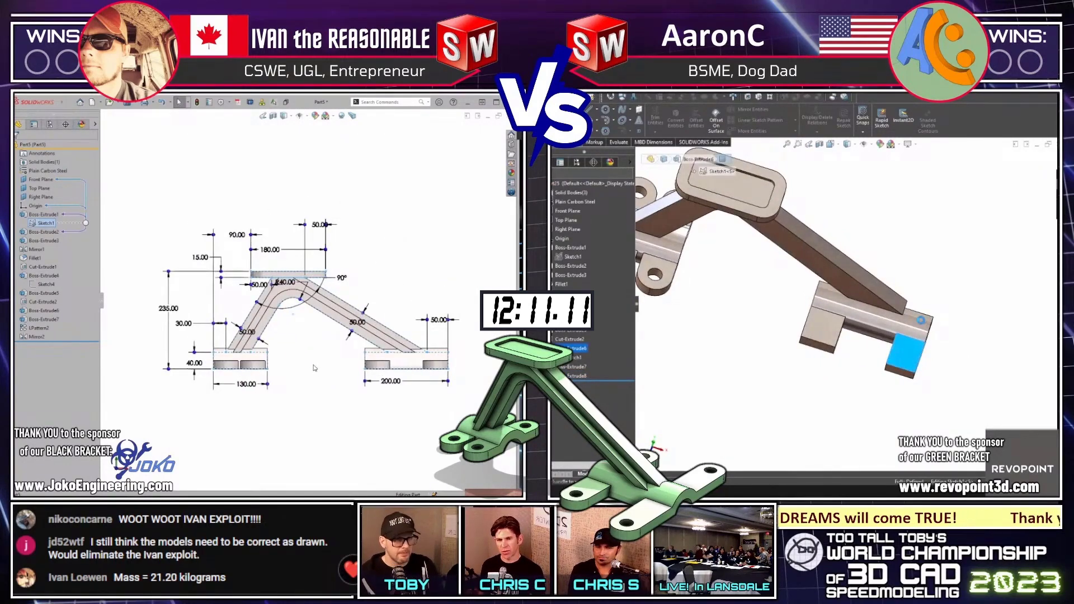
left_click(921, 320)
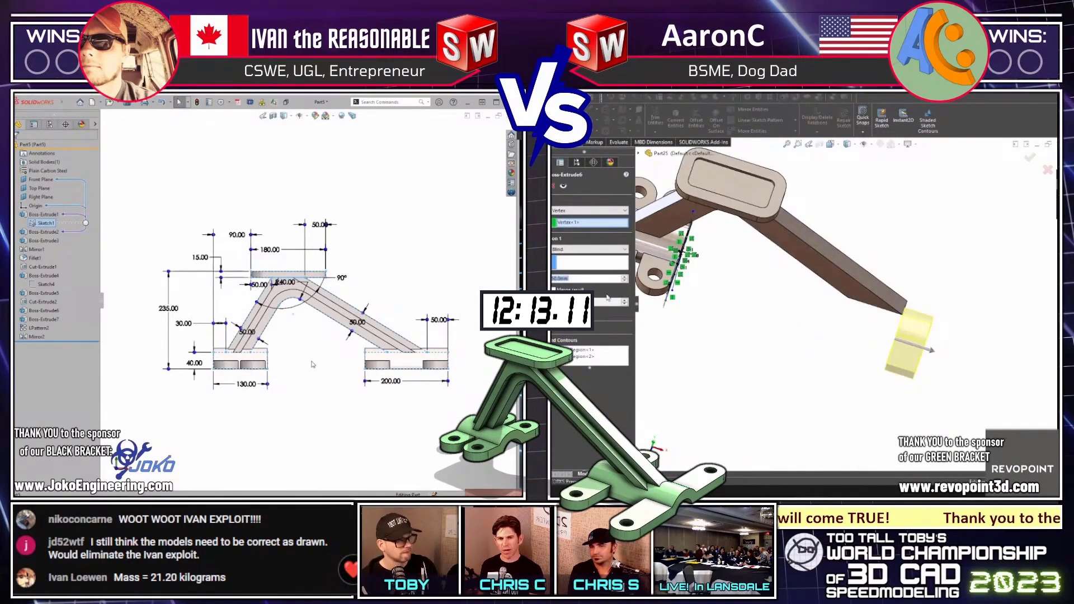
key("Return")
Reopen Boss-Extrude6 for editing with Edit Feature
right_click(576, 347)
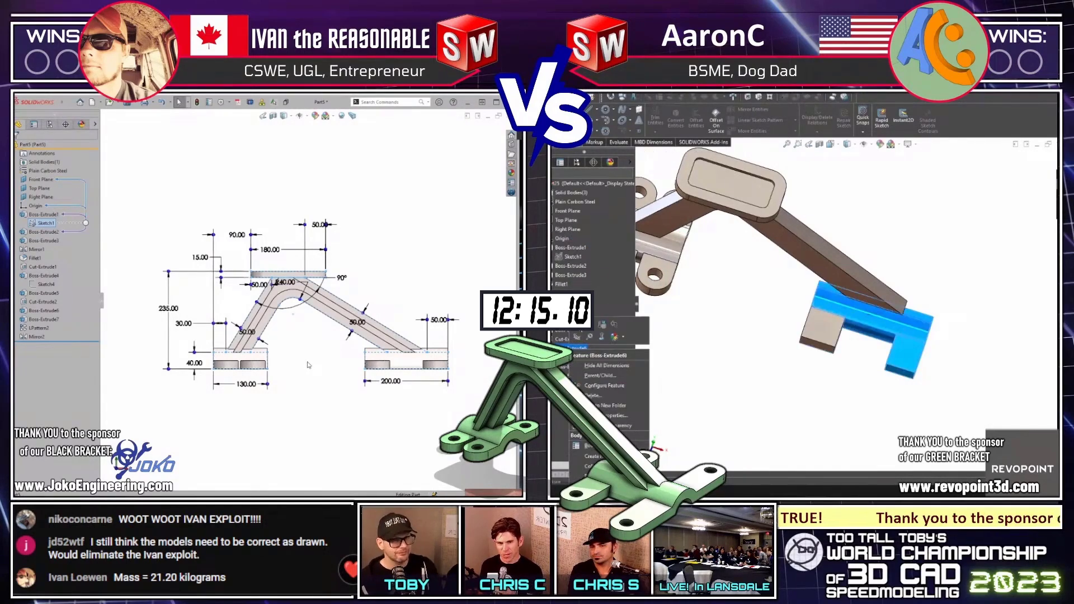
left_click(576, 336)
key("ctrl+b")
middle_click_drag(811, 313, 859, 309)
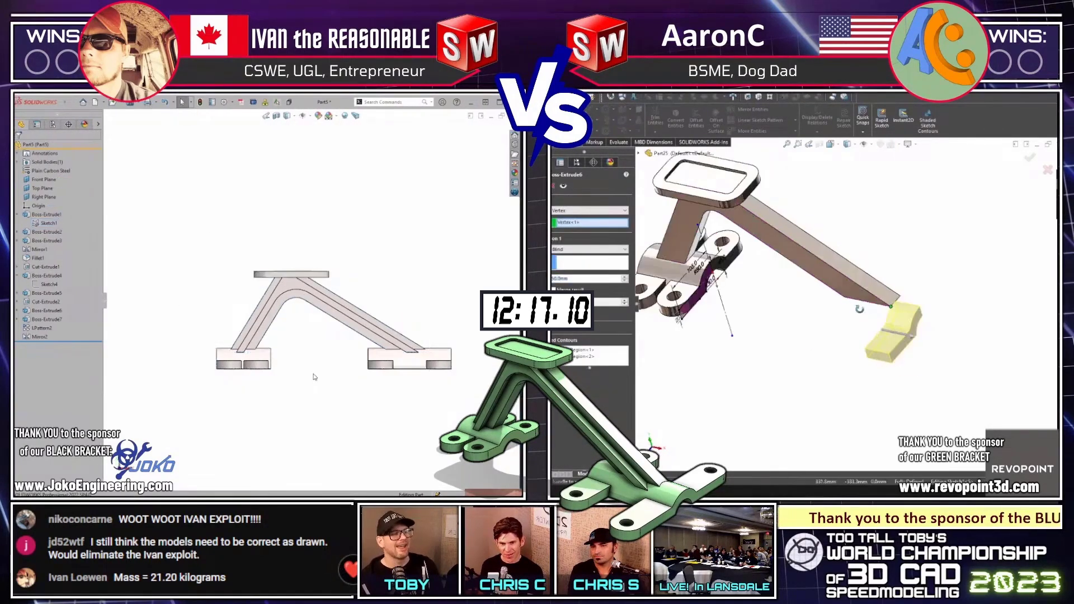
Finish Boss-Extrude7, the curved saddle on the foot at the angled leg's end
left_click(39, 214)
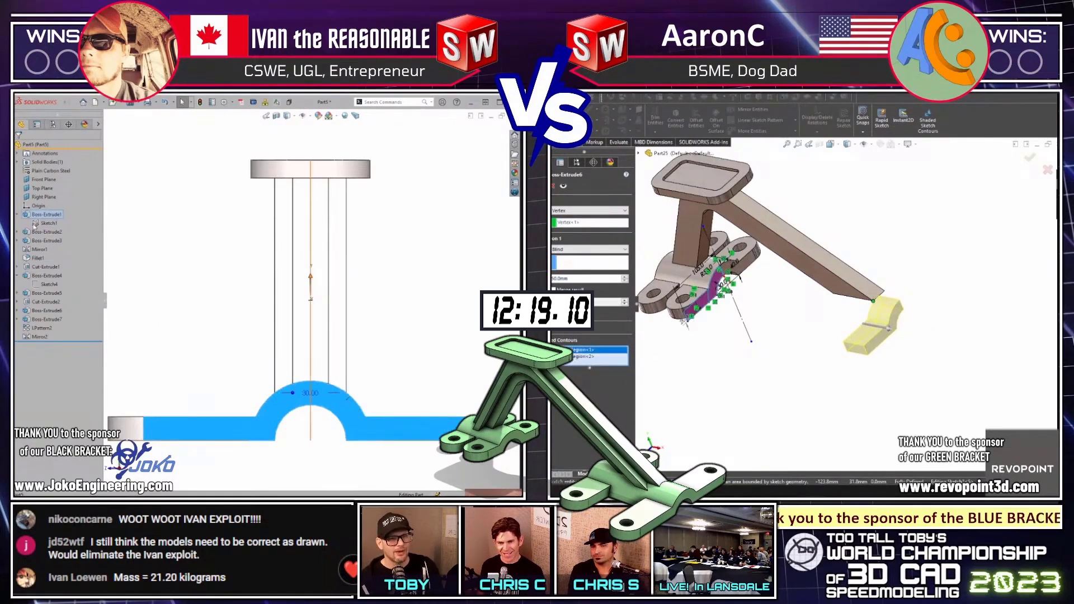
left_click(41, 240)
key("Return")
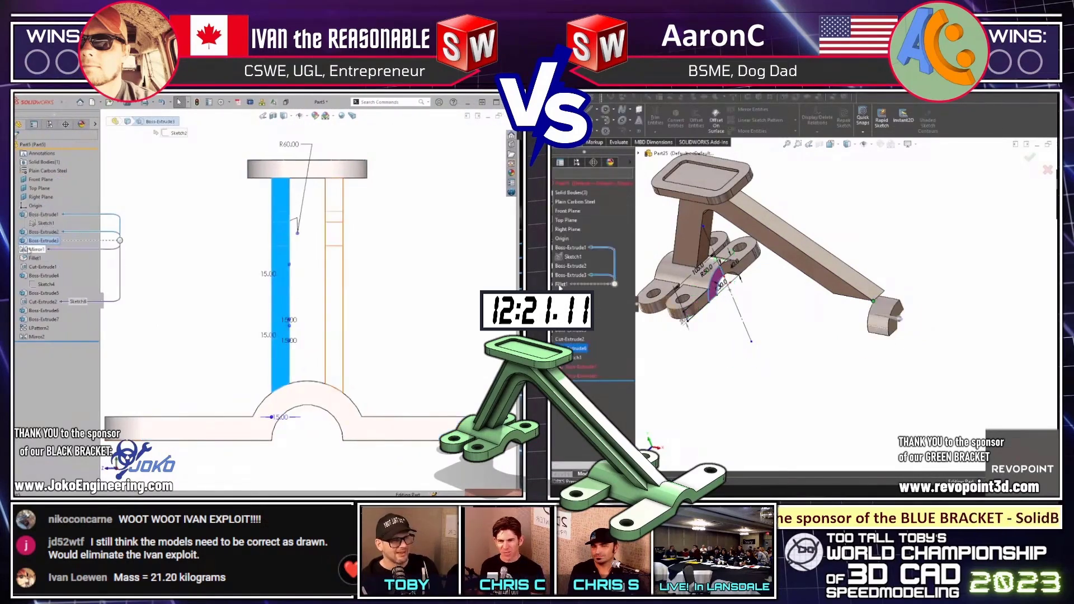
Edit Sketch4 under Boss-Extrude4, showing the Ø60/Ø100 hub sketch, and select its origin point
left_click(44, 275)
left_click(576, 366)
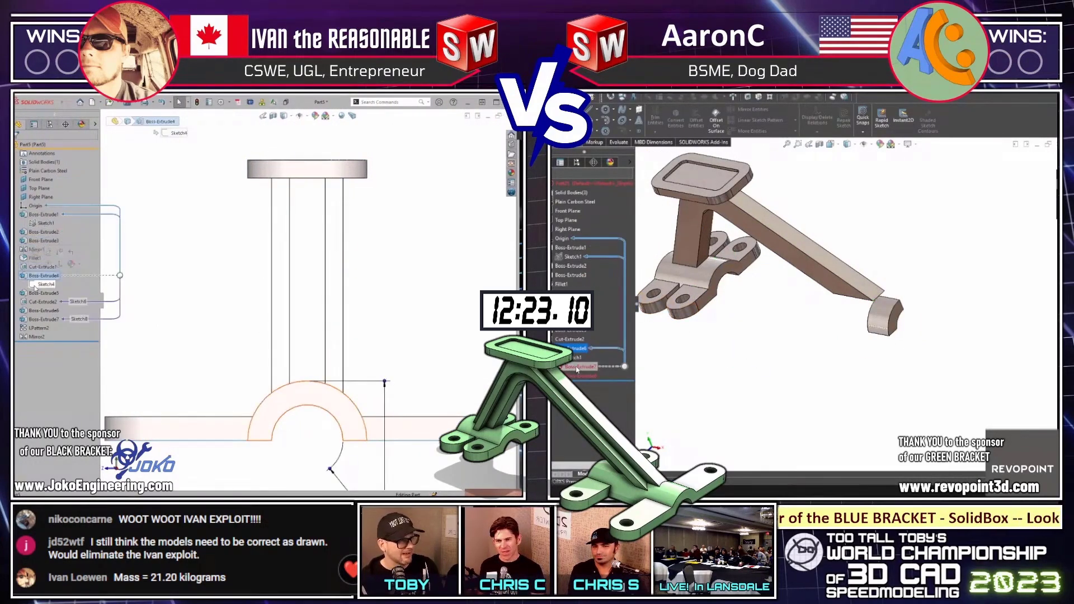
left_click(35, 288)
left_click(67, 295)
scroll(312, 333, "up", 5)
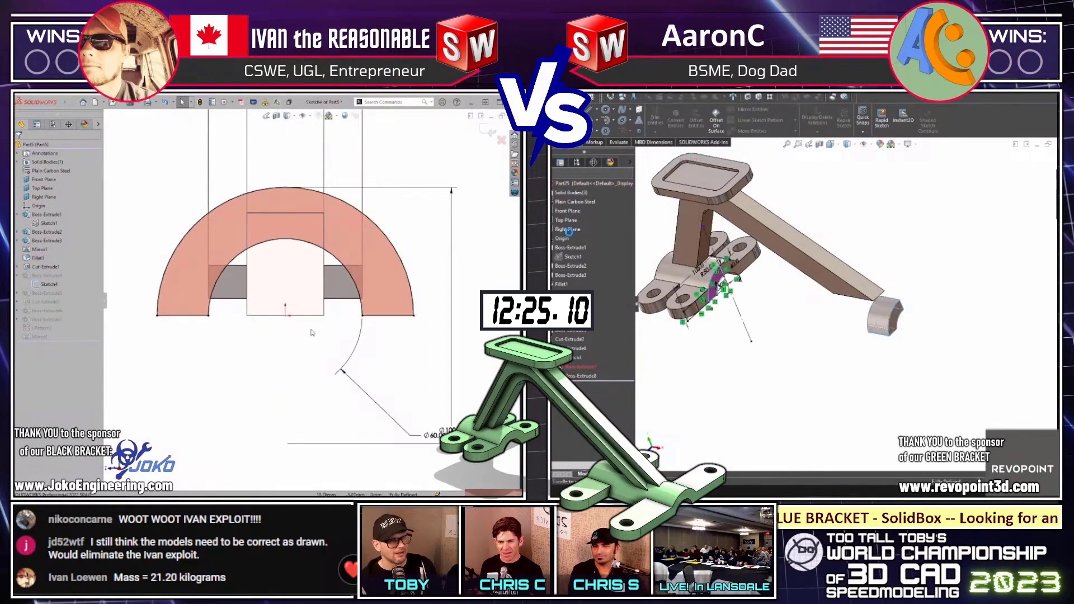
scroll(312, 332, "down", 3)
left_click(292, 314)
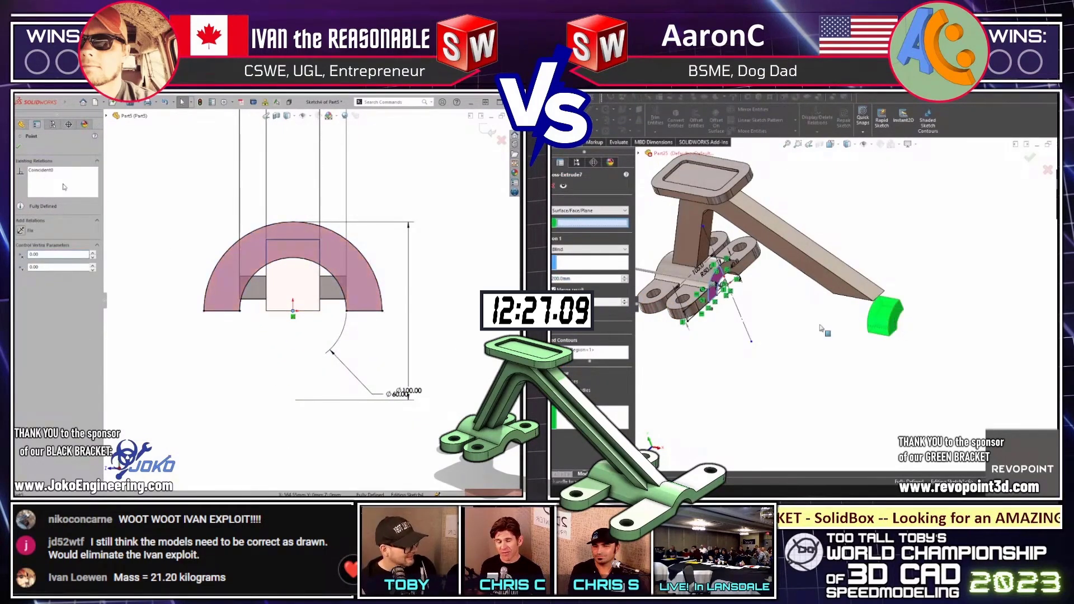
key("Escape")
key("Return")
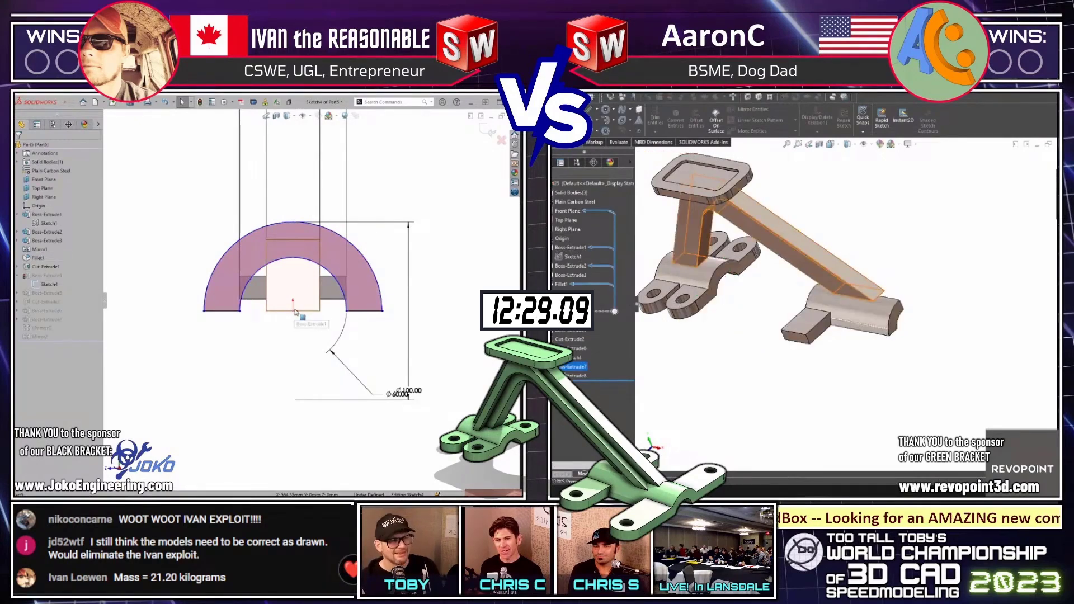